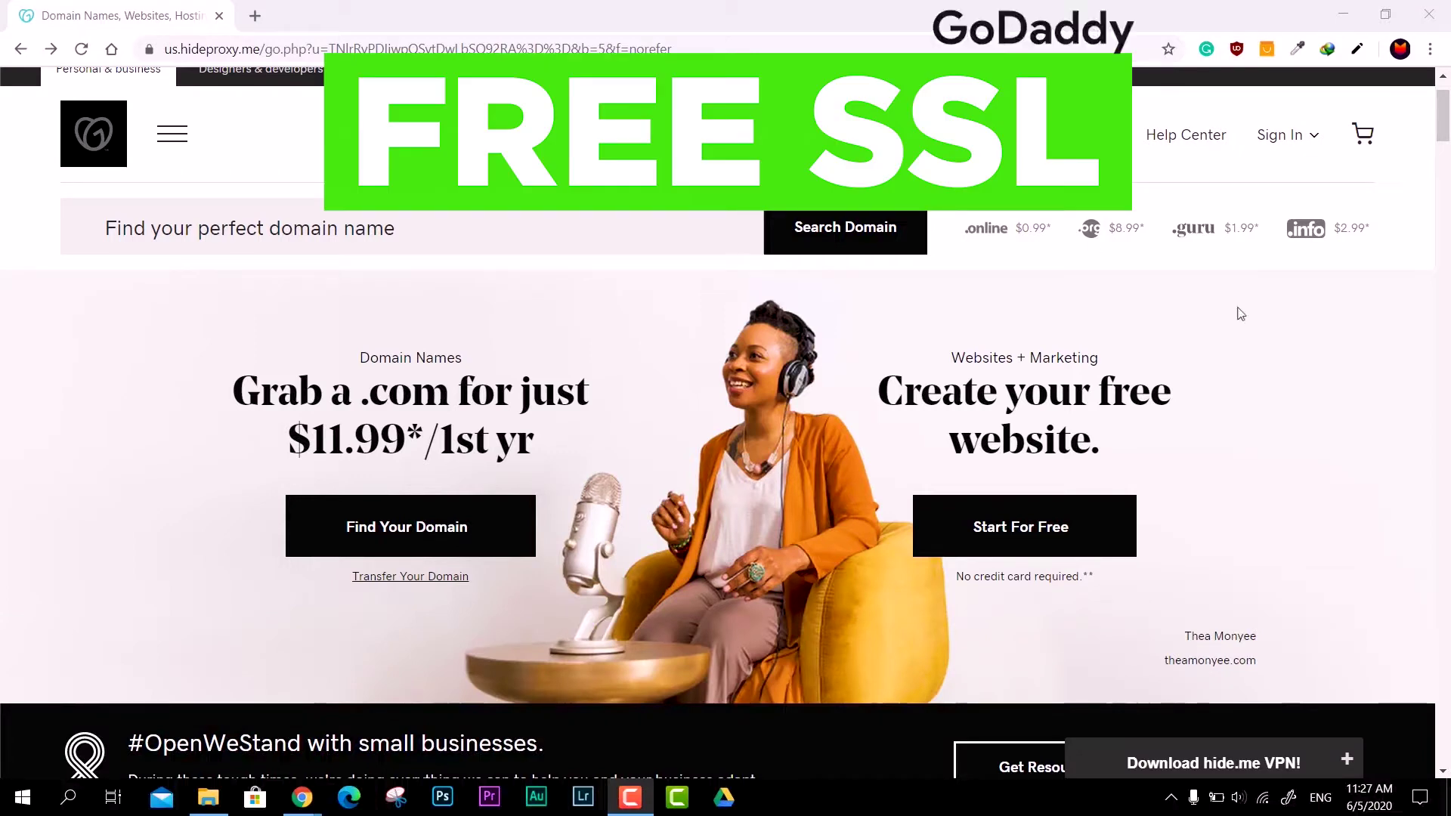
- Browse GoDaddy's SSL Certificates page down to the plan pricing cards, including Managed SSL Service
{"action": "scroll", "coordinate": [1290, 336], "scroll_direction": "down", "scroll_amount": 3}
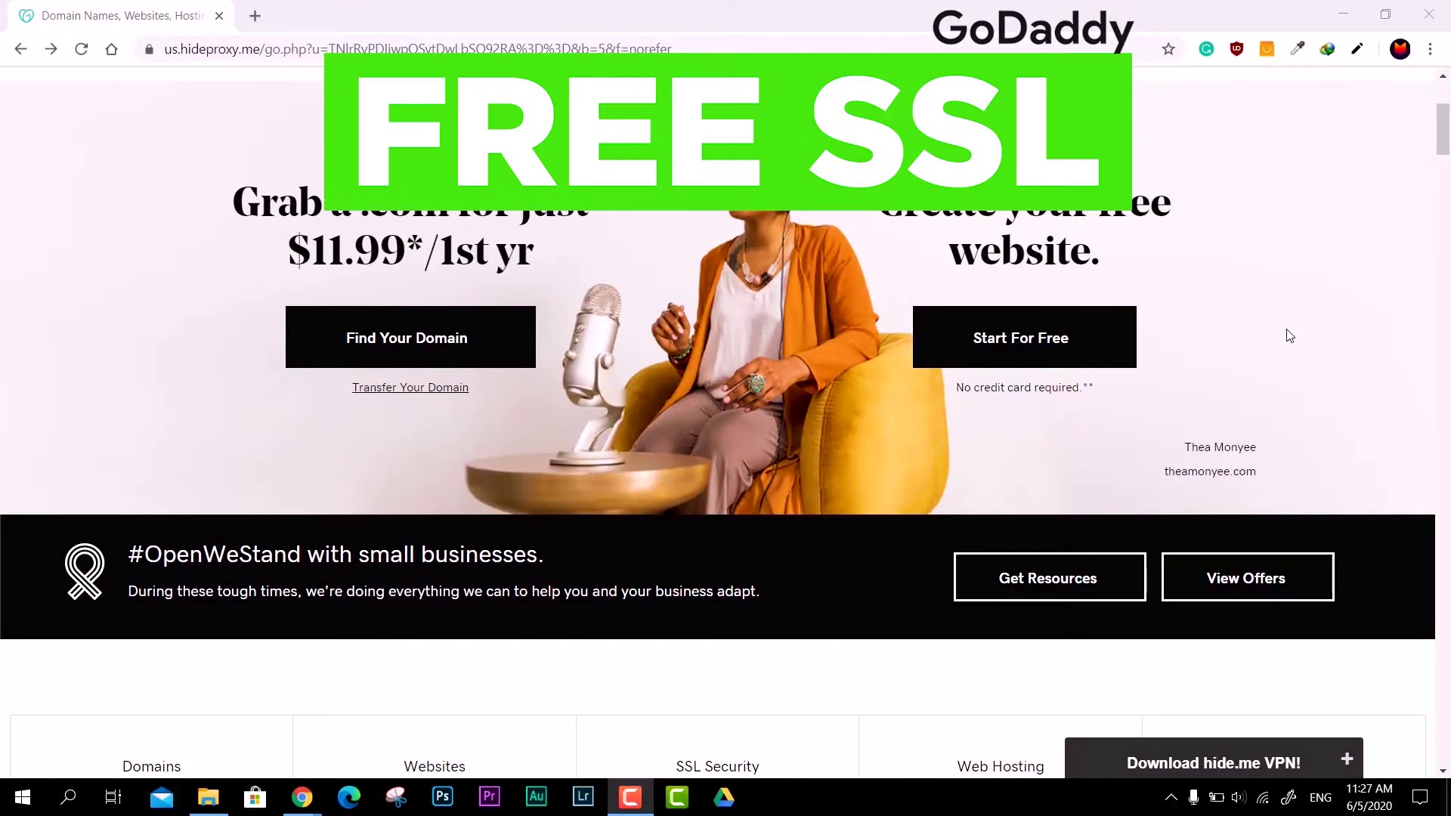
{"action": "scroll", "coordinate": [1289, 335], "scroll_direction": "up", "scroll_amount": 1}
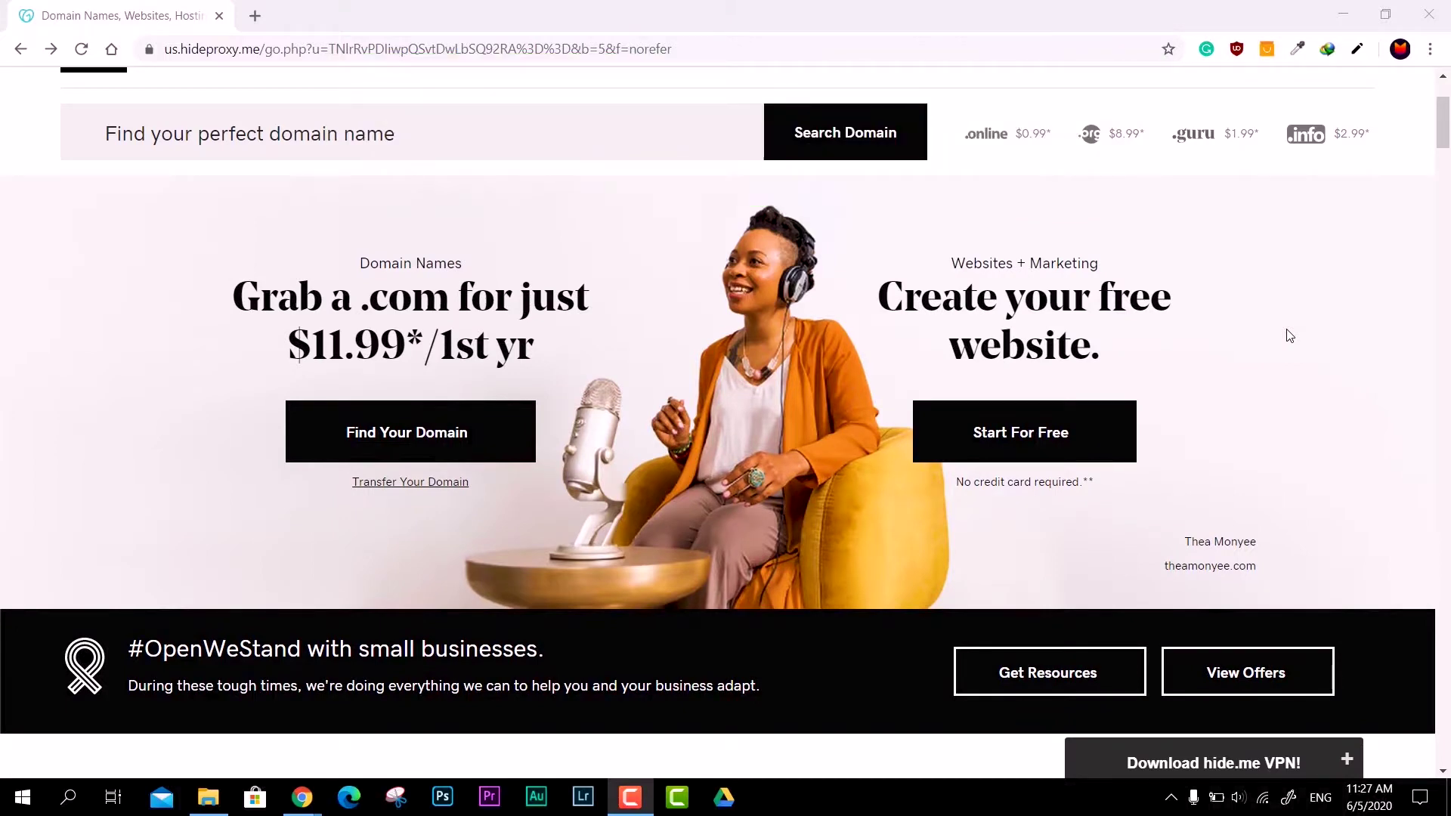
{"action": "left_click", "coordinate": [51, 49]}
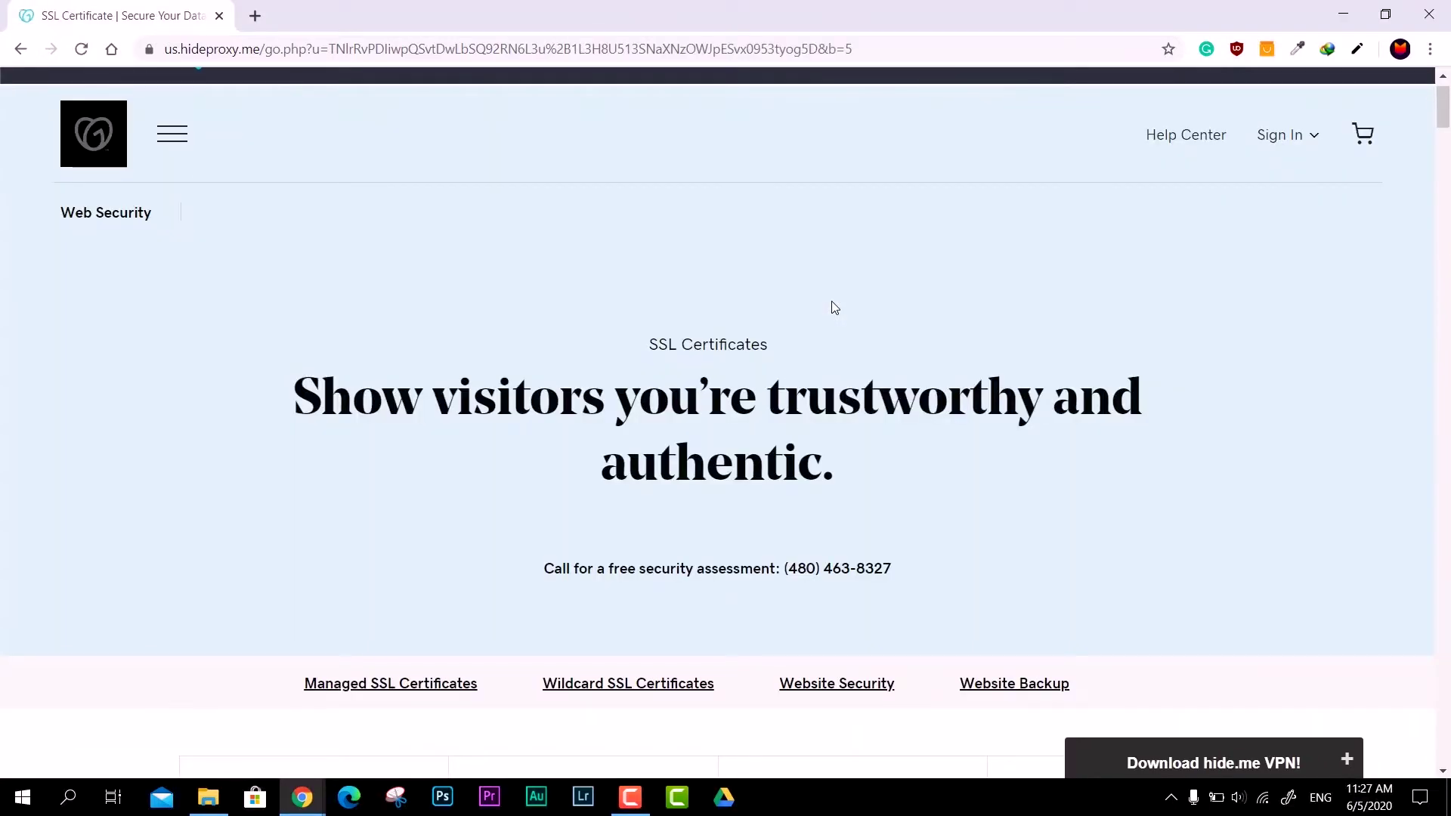
{"action": "scroll", "coordinate": [834, 306], "scroll_direction": "down", "scroll_amount": 3}
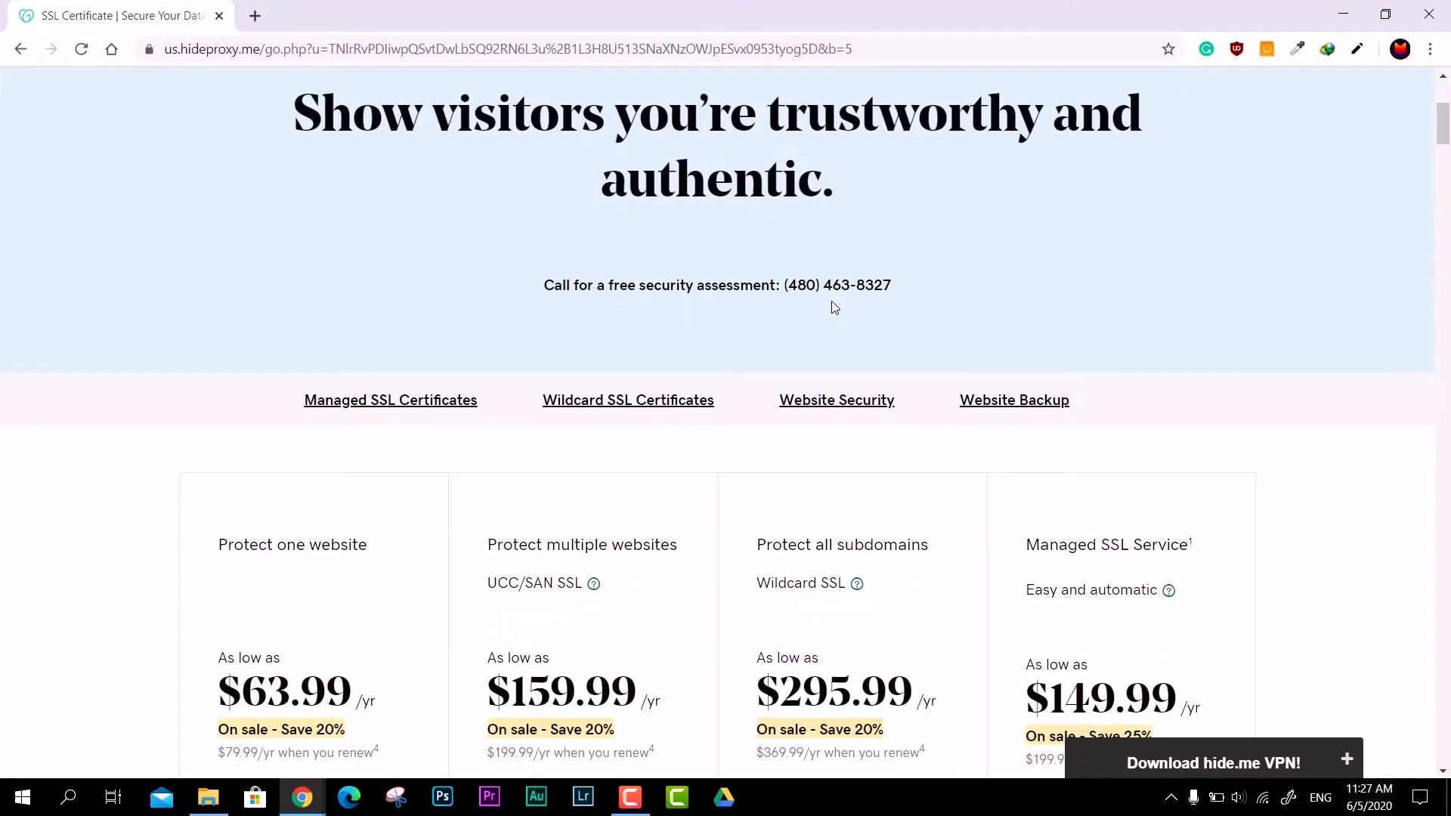
{"action": "scroll", "coordinate": [151, 297], "scroll_direction": "down", "scroll_amount": 4}
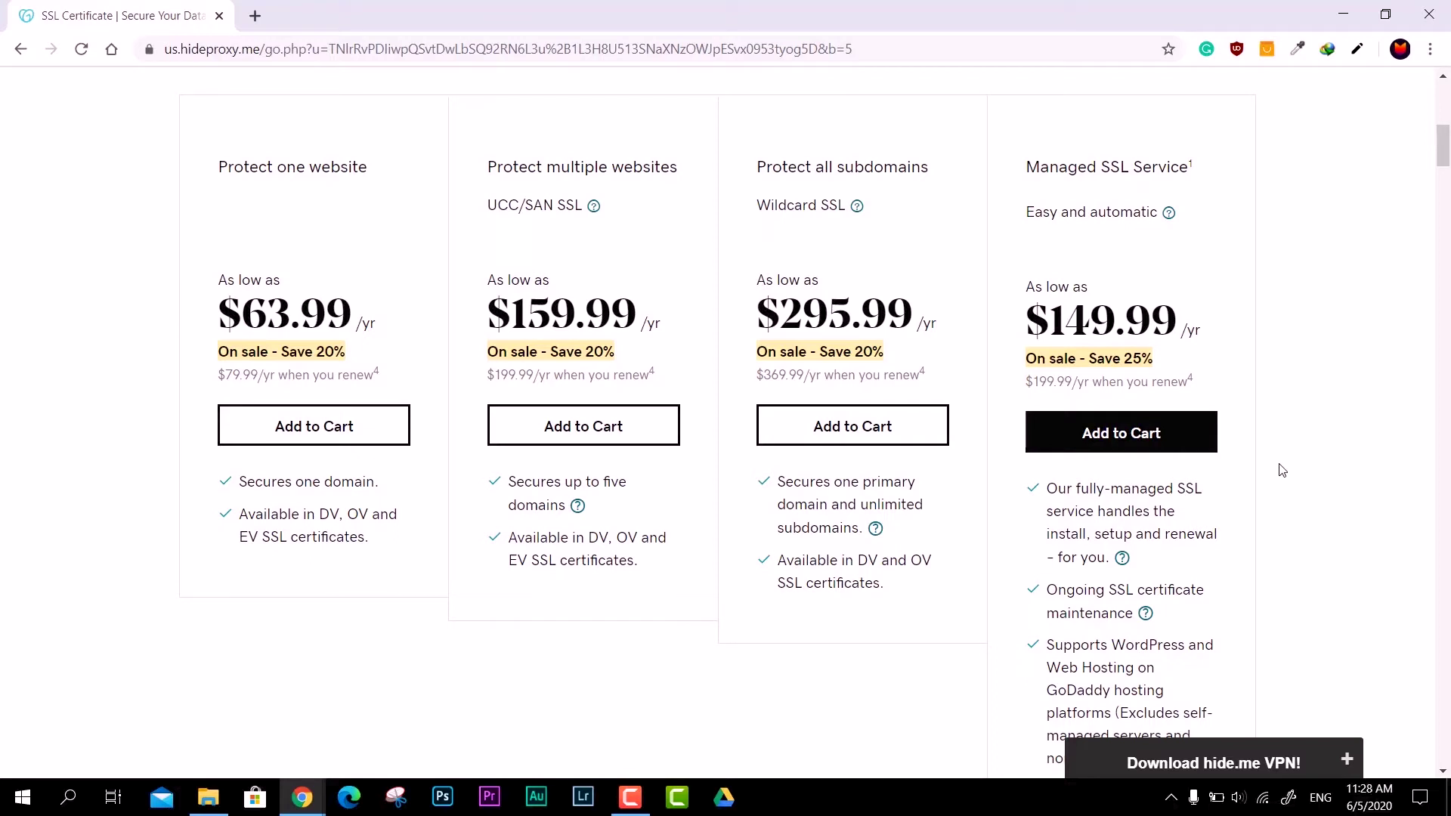
{"action": "scroll", "coordinate": [1282, 470], "scroll_direction": "down", "scroll_amount": 1}
{"action": "scroll", "coordinate": [1282, 470], "scroll_direction": "up", "scroll_amount": 1}
- Add Managed SSL Service to the cart, check the site's connection status, then sign in to GoDaddy
{"action": "left_click", "coordinate": [1086, 444]}
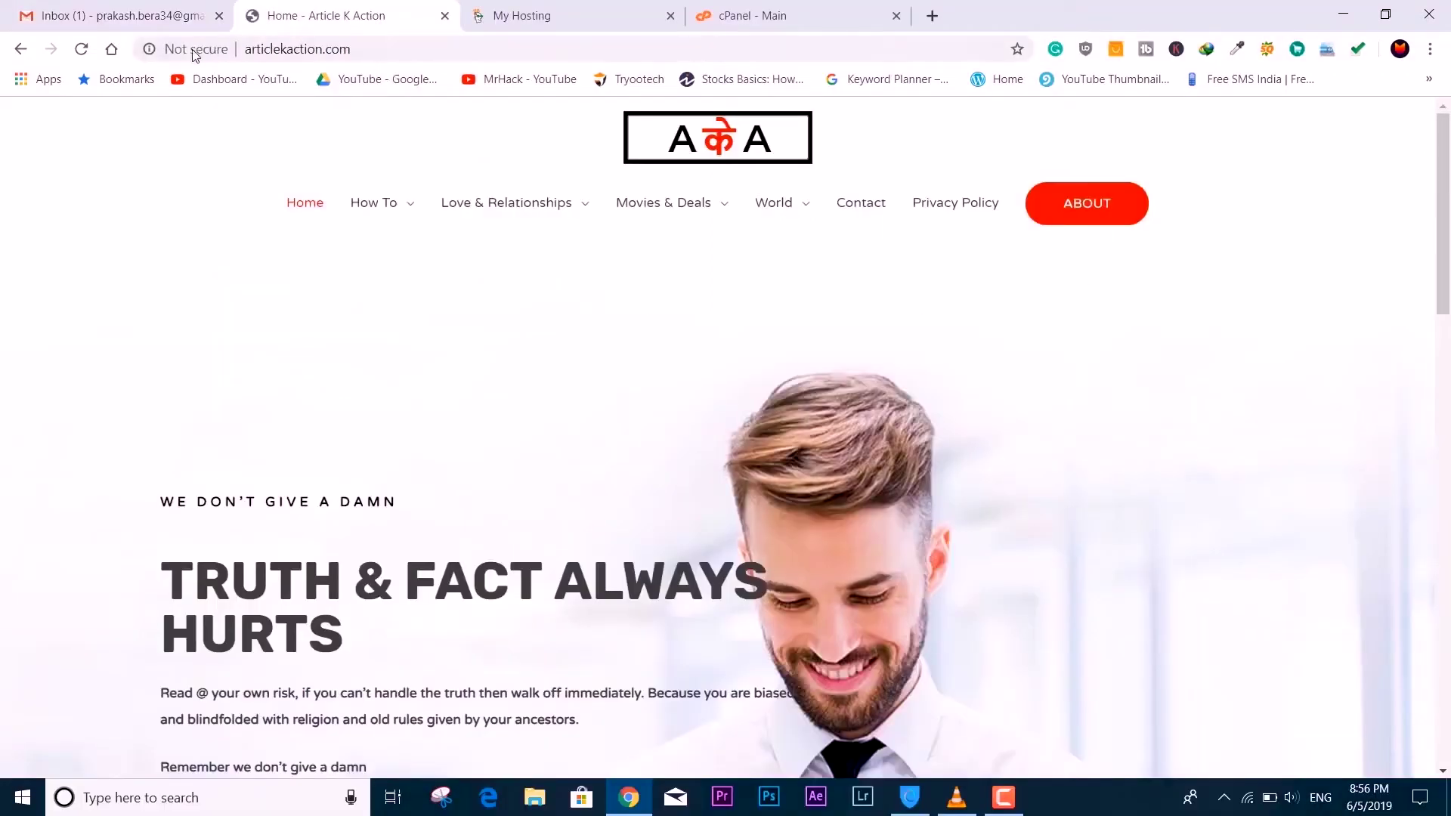
{"action": "left_click", "coordinate": [184, 52]}
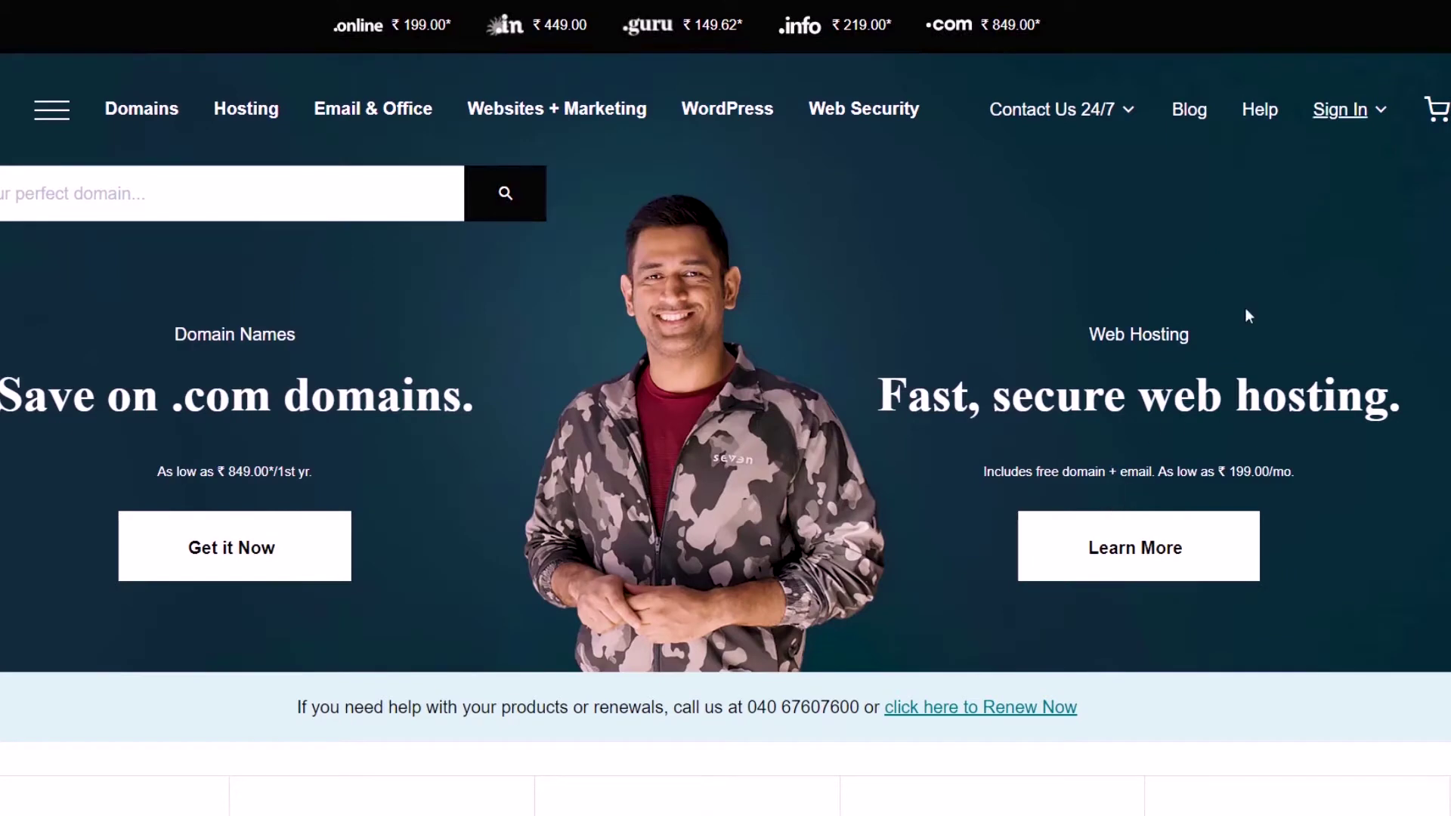
{"action": "left_click", "coordinate": [1384, 118]}
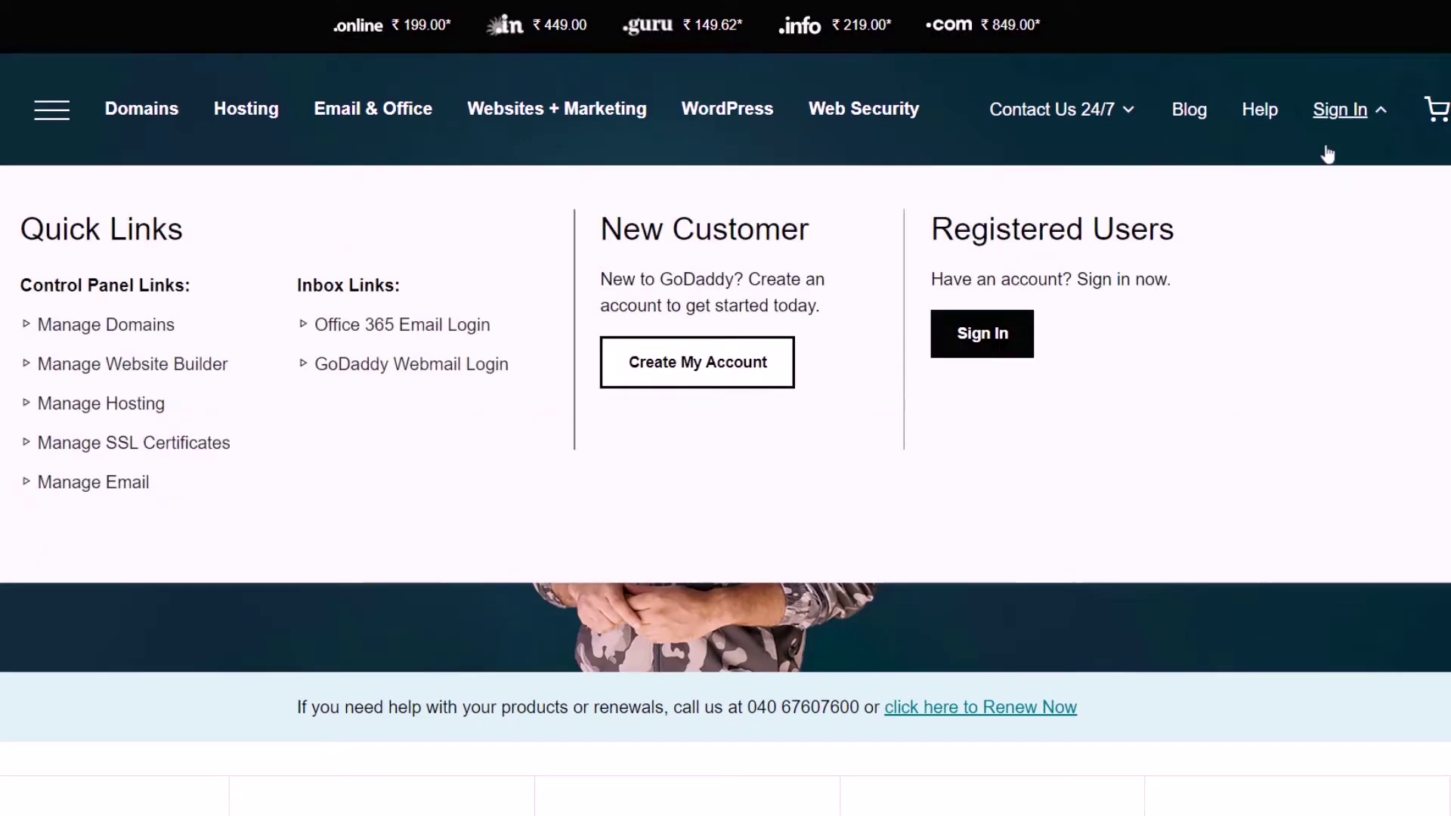
{"action": "left_click", "coordinate": [994, 337]}
{"action": "left_click", "coordinate": [895, 557]}
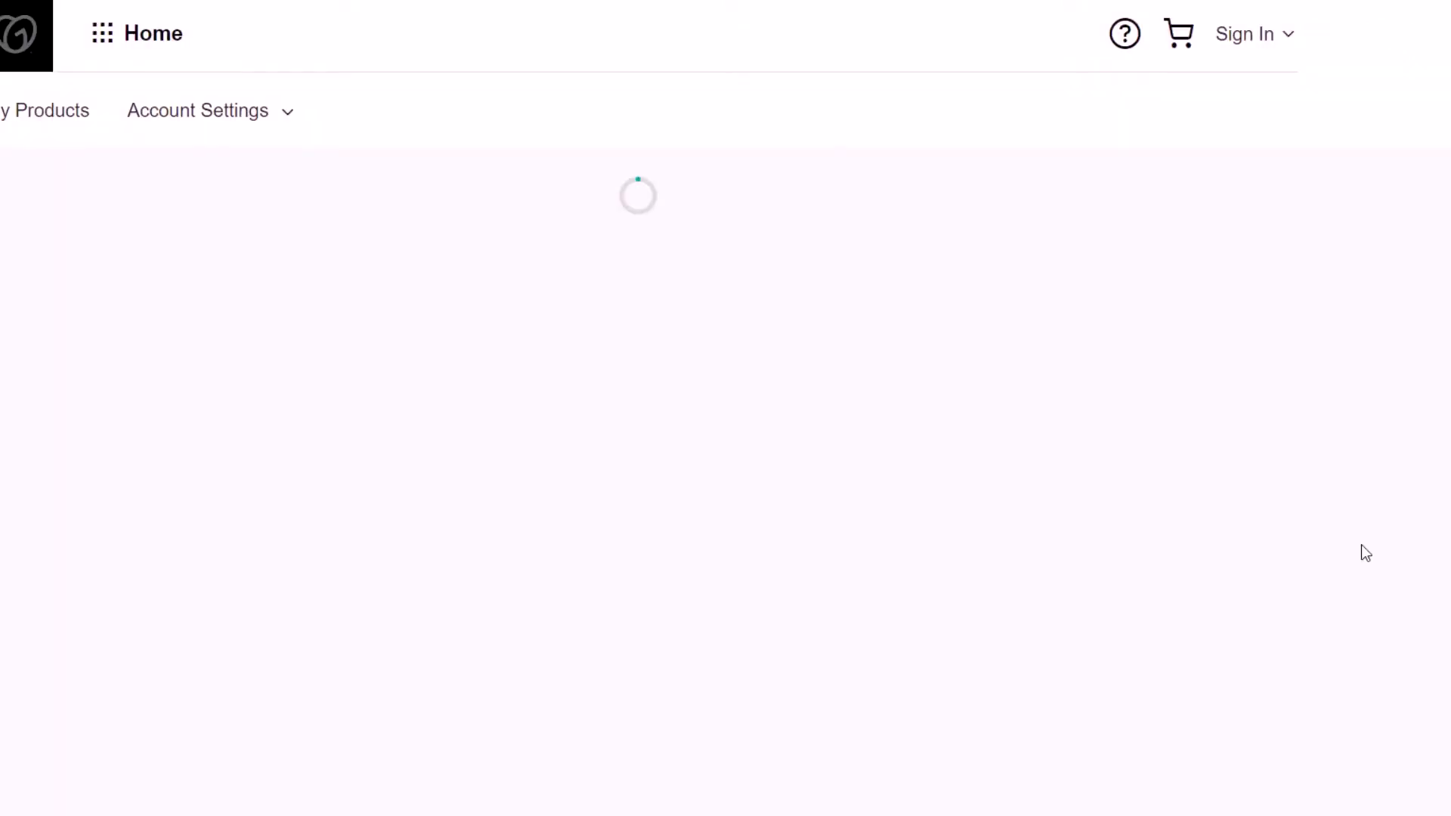
{"action": "left_click_drag", "start_coordinate": [915, 750], "coordinate": [657, 775]}
{"action": "left_click", "coordinate": [642, 775]}
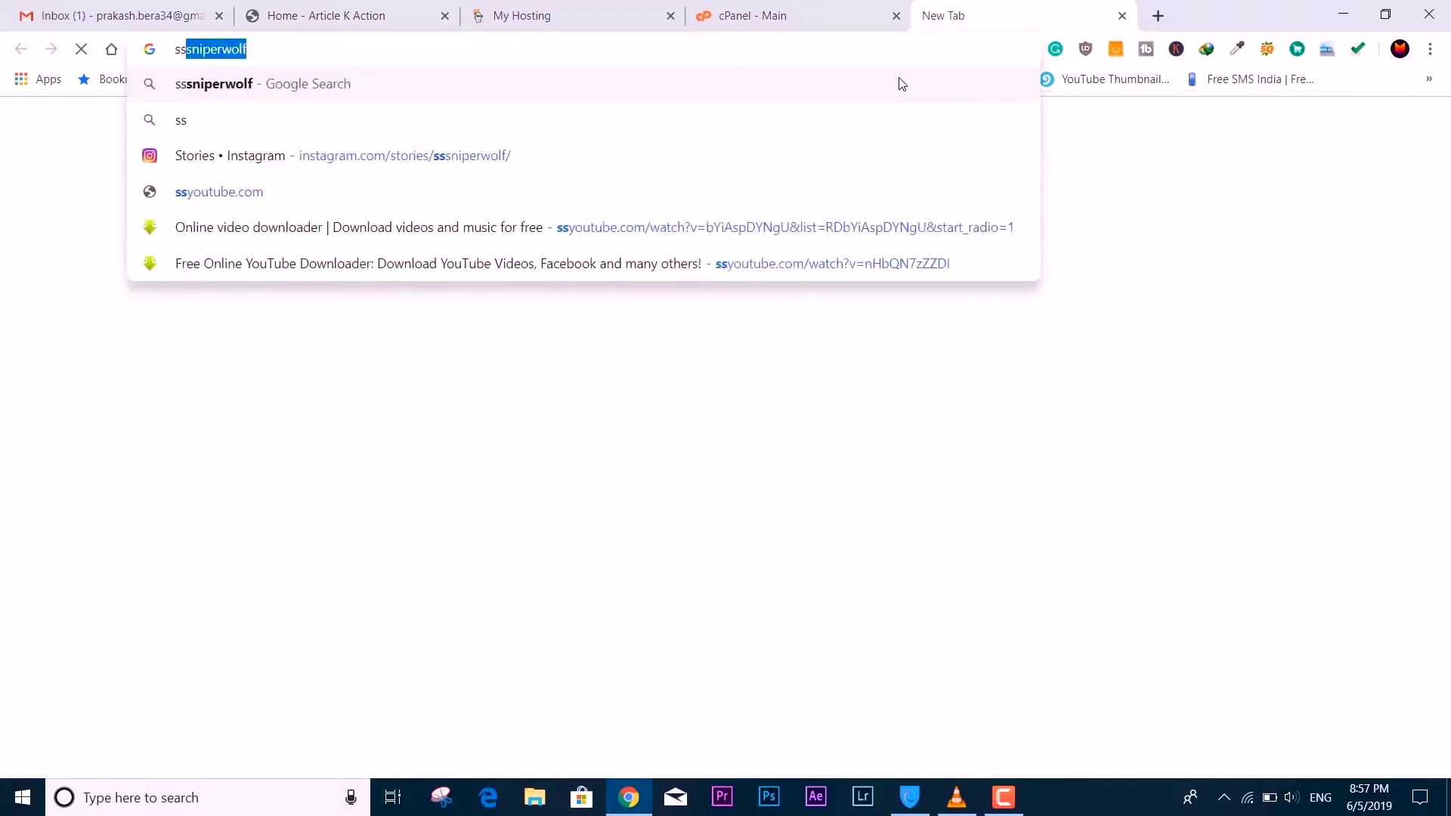
- Search the web for sslforfree and open the SSL For Free website
{"action": "type", "text": "sslforfree"}
{"action": "key", "text": "Return"}
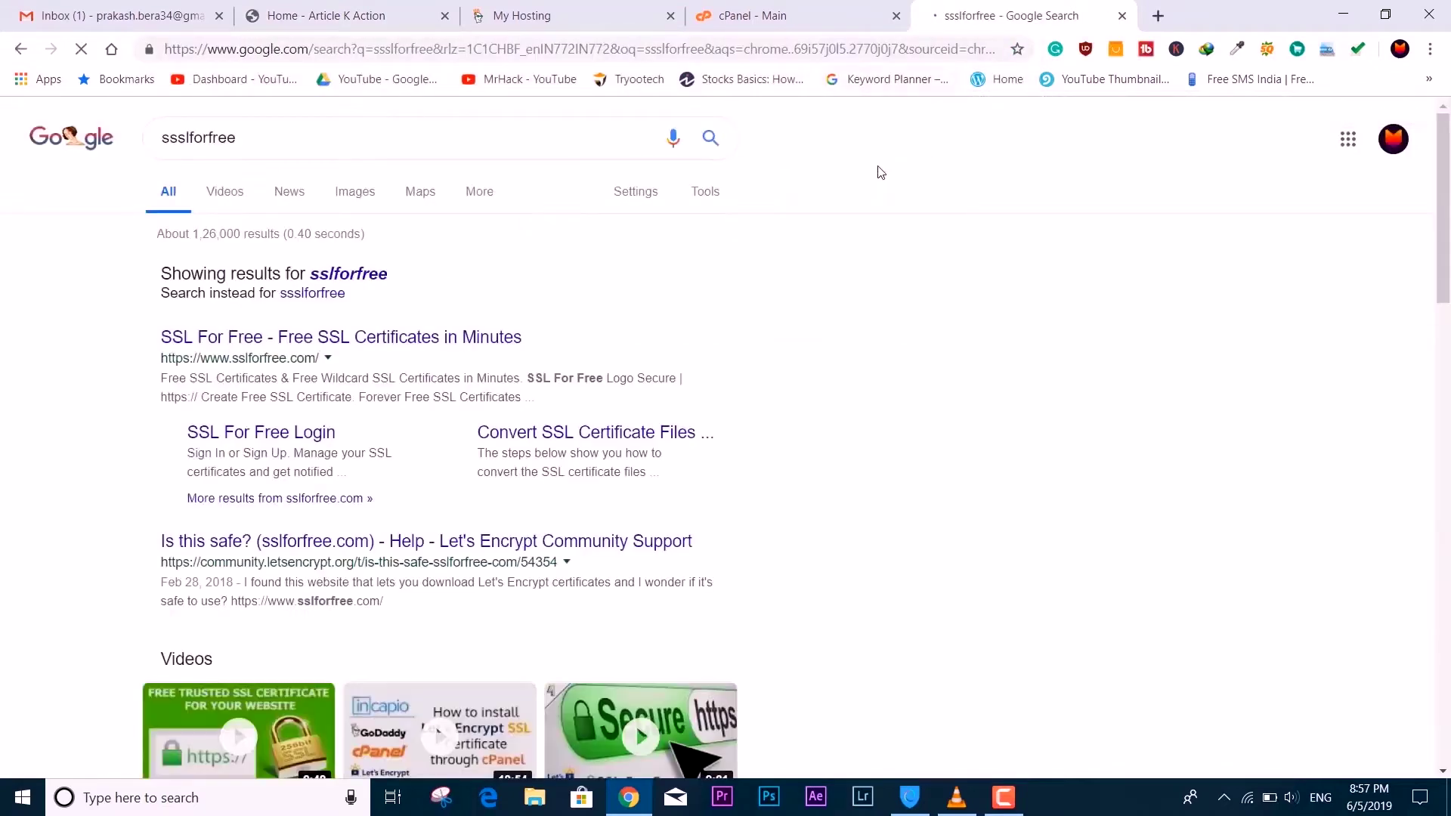
{"action": "left_click", "coordinate": [463, 336]}
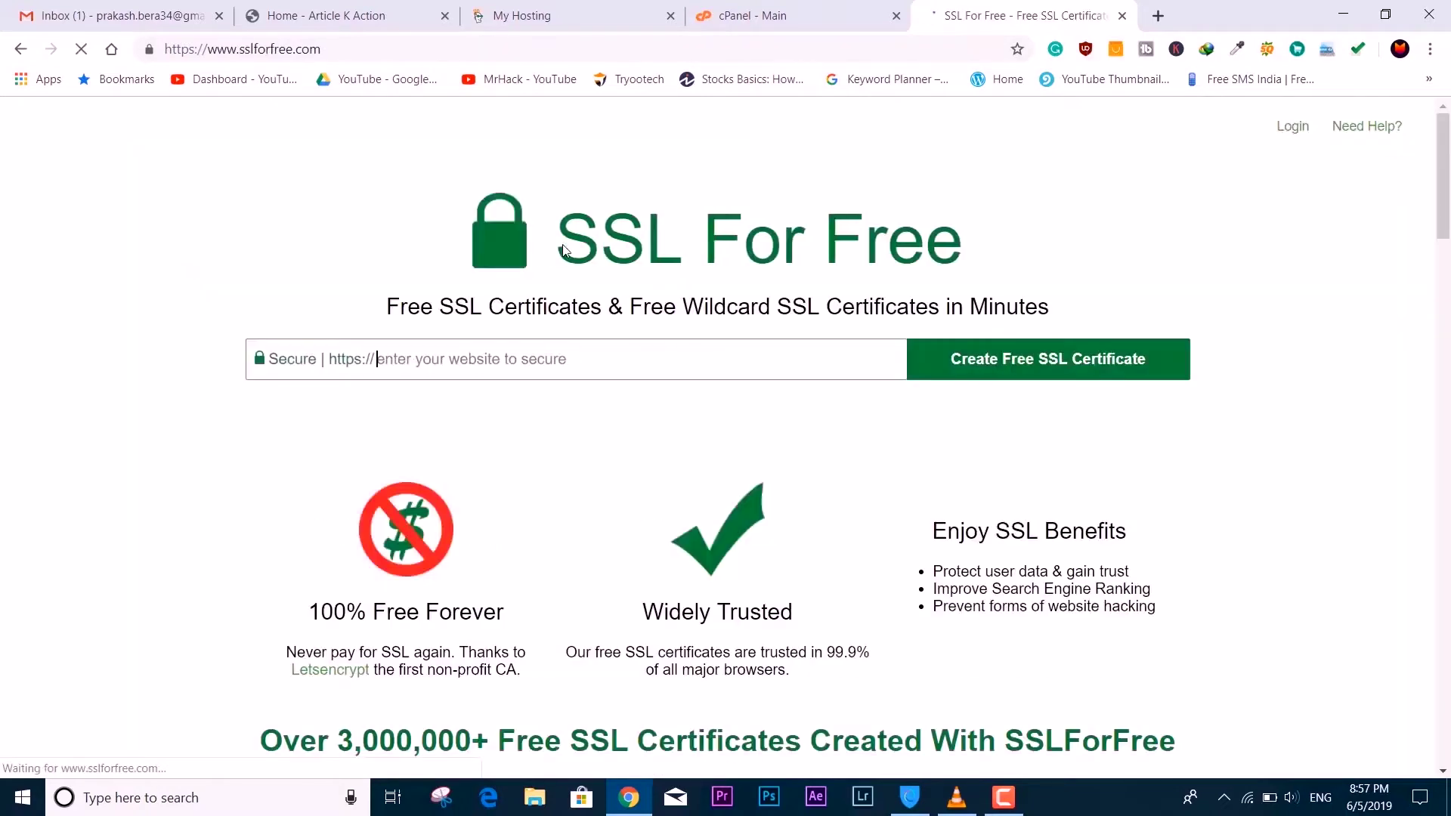
{"action": "left_click", "coordinate": [523, 371]}
{"action": "left_click", "coordinate": [325, 16]}
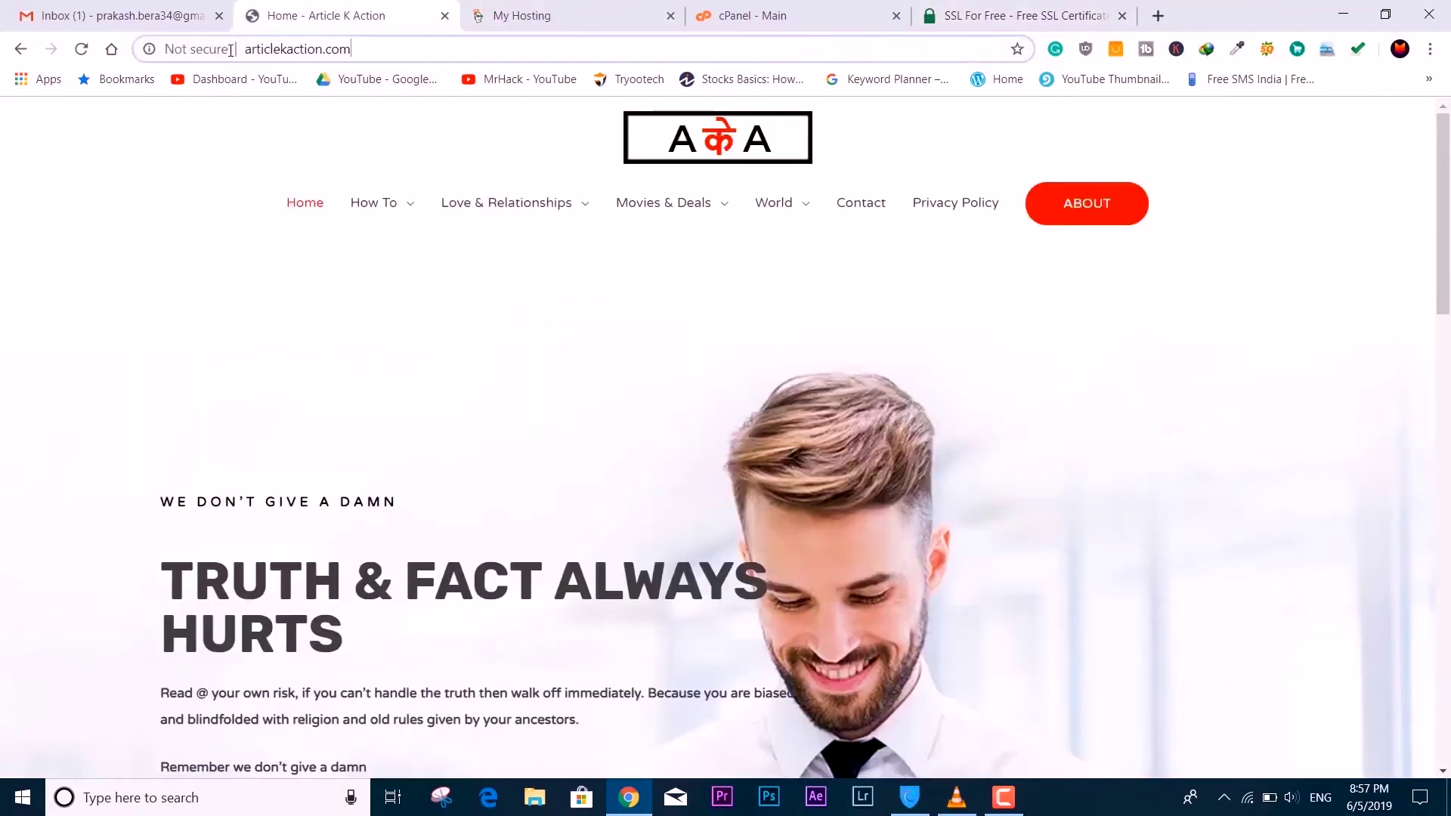
{"action": "left_click", "coordinate": [275, 41]}
{"action": "right_click", "coordinate": [284, 43]}
{"action": "left_click", "coordinate": [321, 144]}
{"action": "left_click", "coordinate": [941, 23]}
{"action": "right_click", "coordinate": [486, 358]}
{"action": "left_click", "coordinate": [529, 500]}
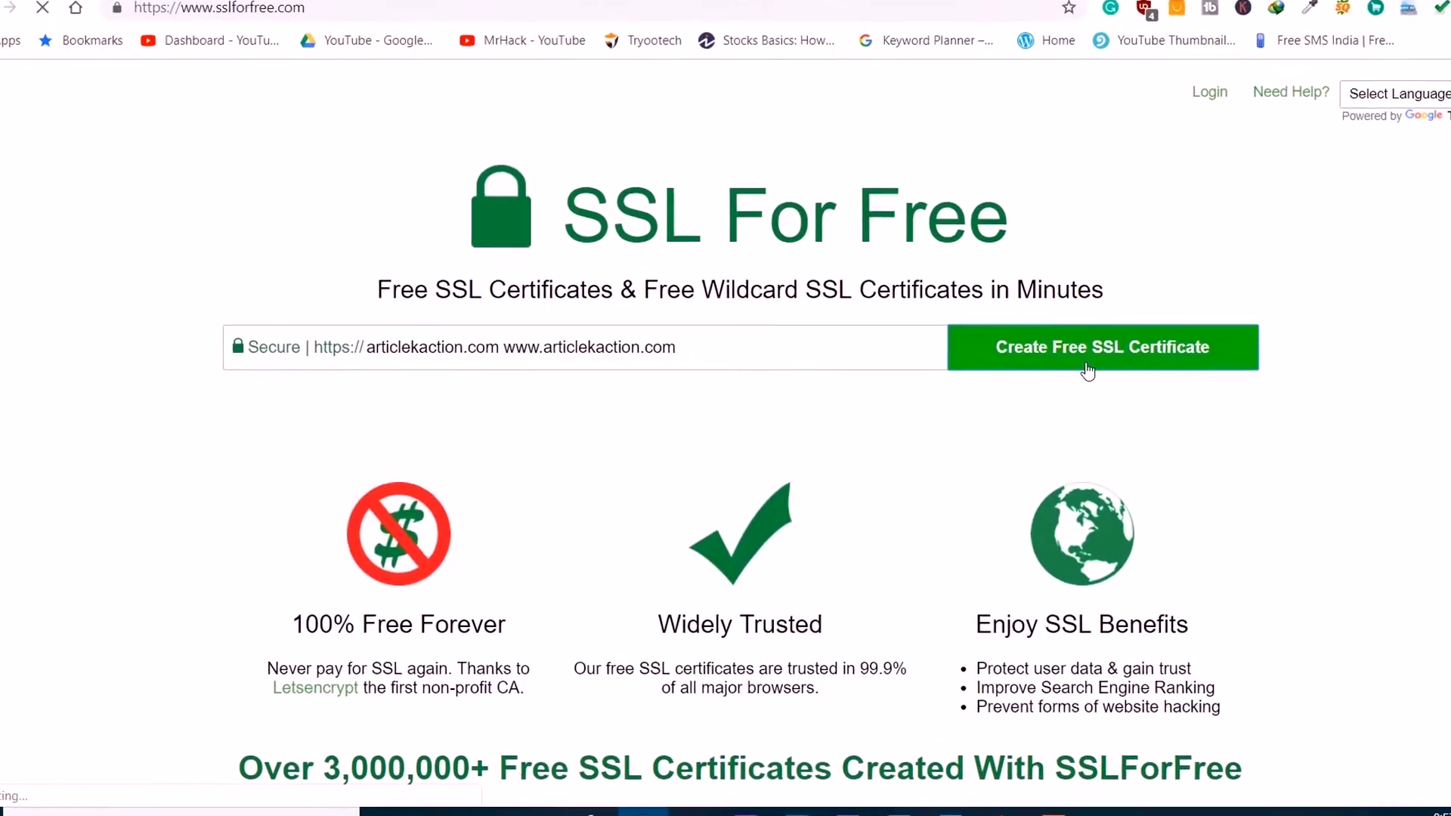
{"action": "left_click", "coordinate": [1035, 377]}
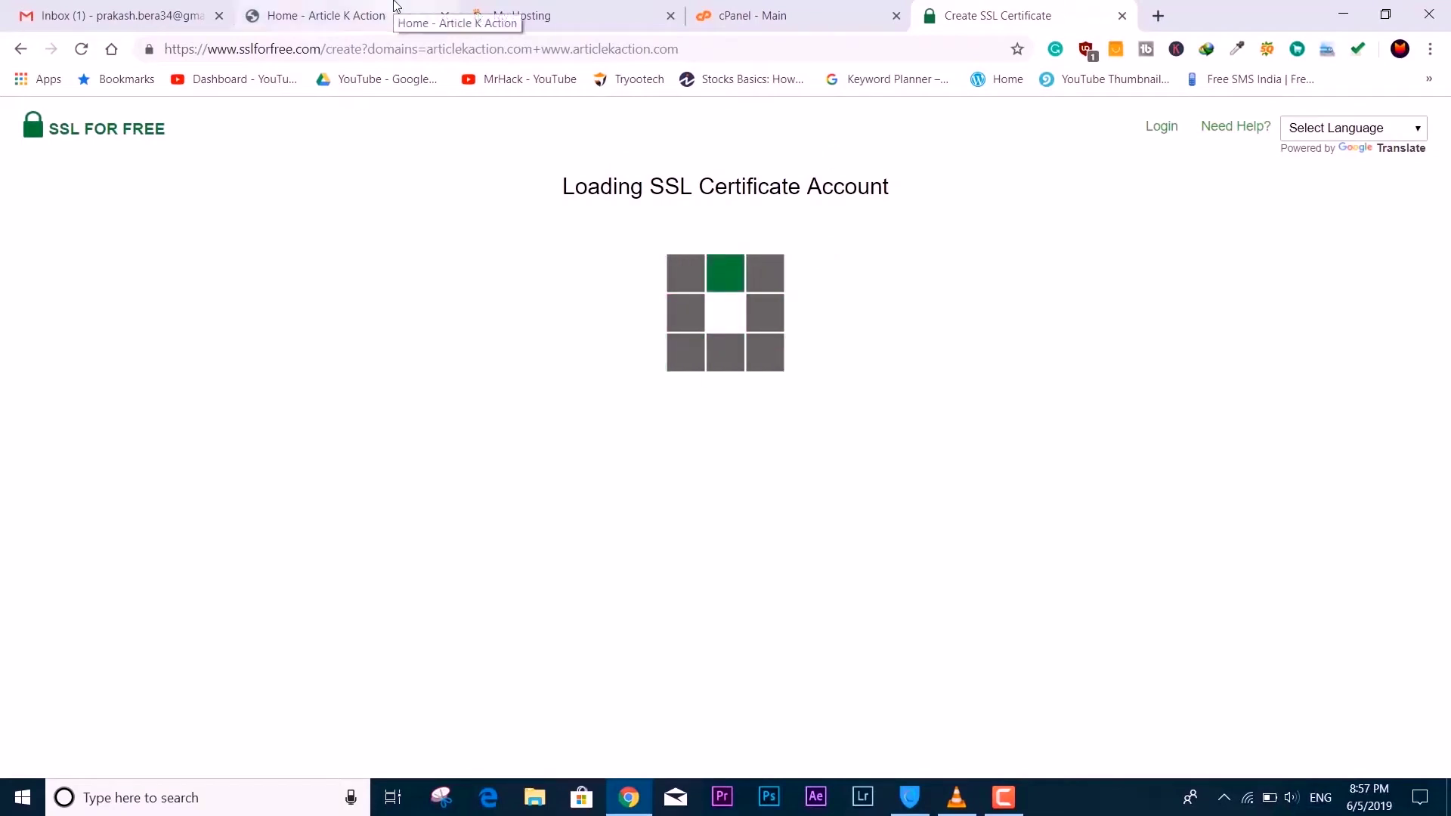
- Look over the GoDaddy hosting dashboard and the cPanel main page
{"action": "left_click", "coordinate": [604, 11]}
{"action": "left_click", "coordinate": [852, 8]}
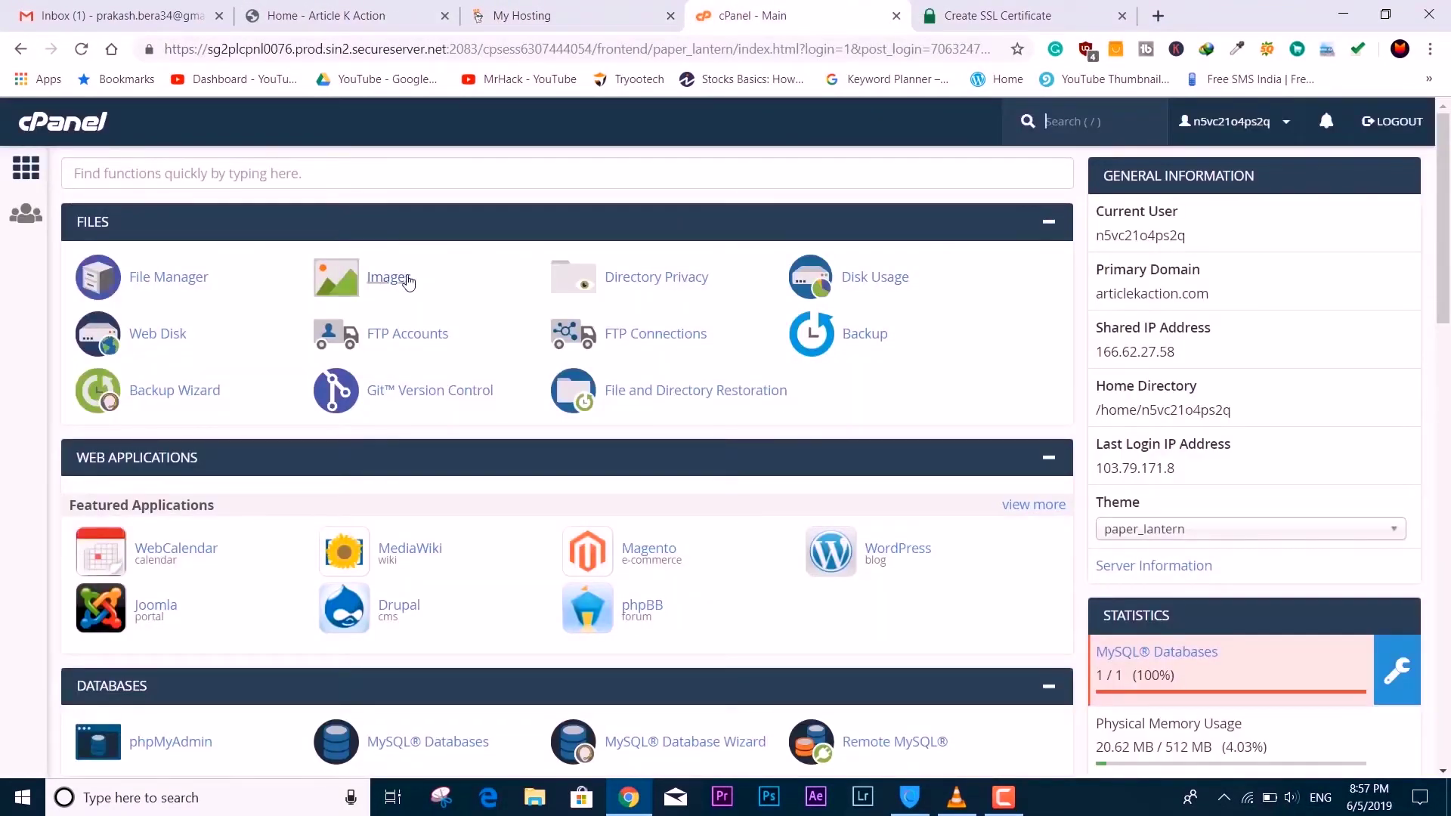
{"action": "scroll", "coordinate": [522, 314], "scroll_direction": "down", "scroll_amount": 10}
{"action": "scroll", "coordinate": [526, 316], "scroll_direction": "up", "scroll_amount": 10}
- Choose manual domain verification and review the .well-known/acme-challenge file upload instructions
{"action": "left_click", "coordinate": [992, 9]}
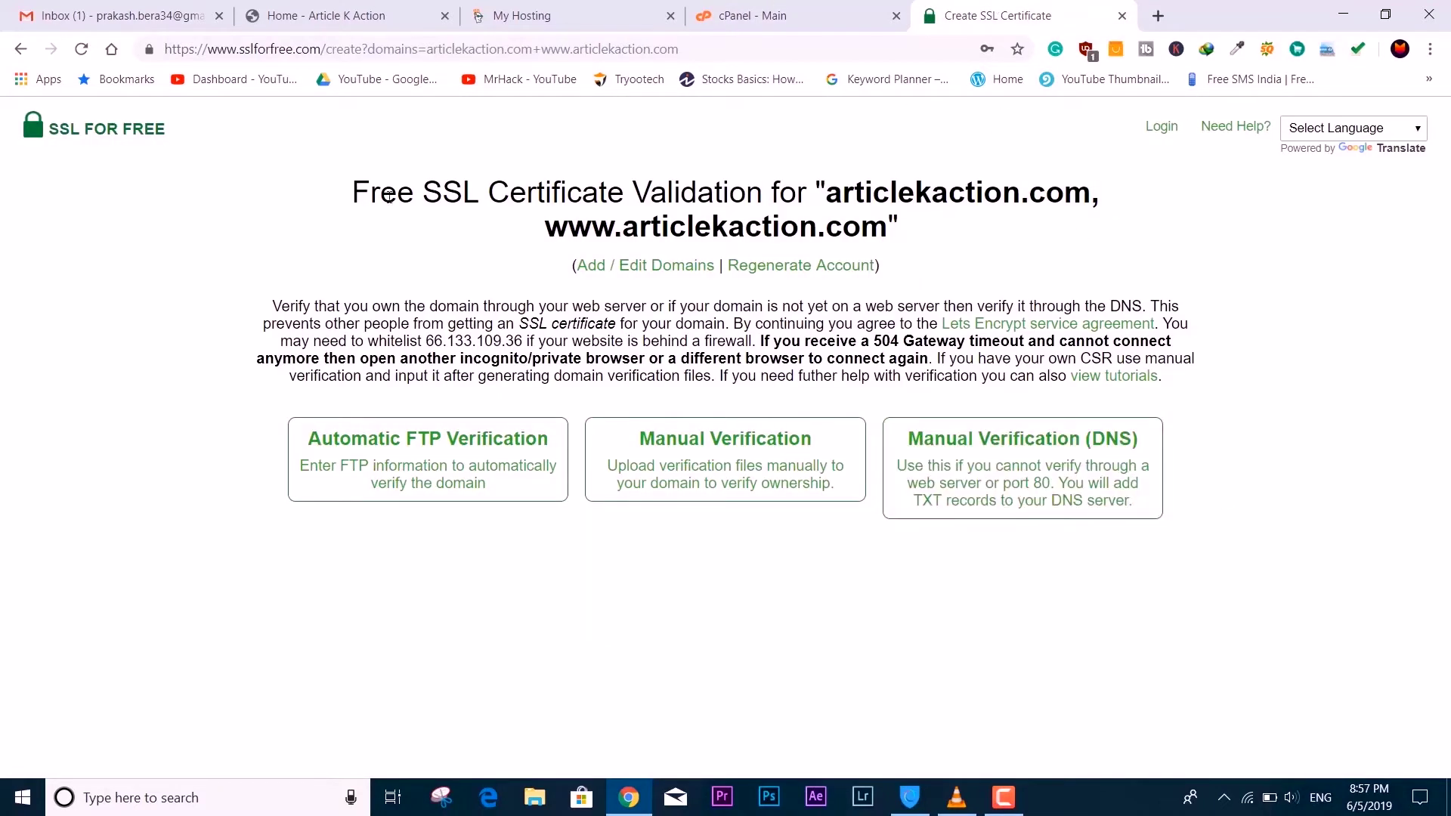
{"action": "left_click_drag", "start_coordinate": [358, 195], "coordinate": [931, 222]}
{"action": "left_click", "coordinate": [924, 208]}
{"action": "left_click", "coordinate": [704, 492]}
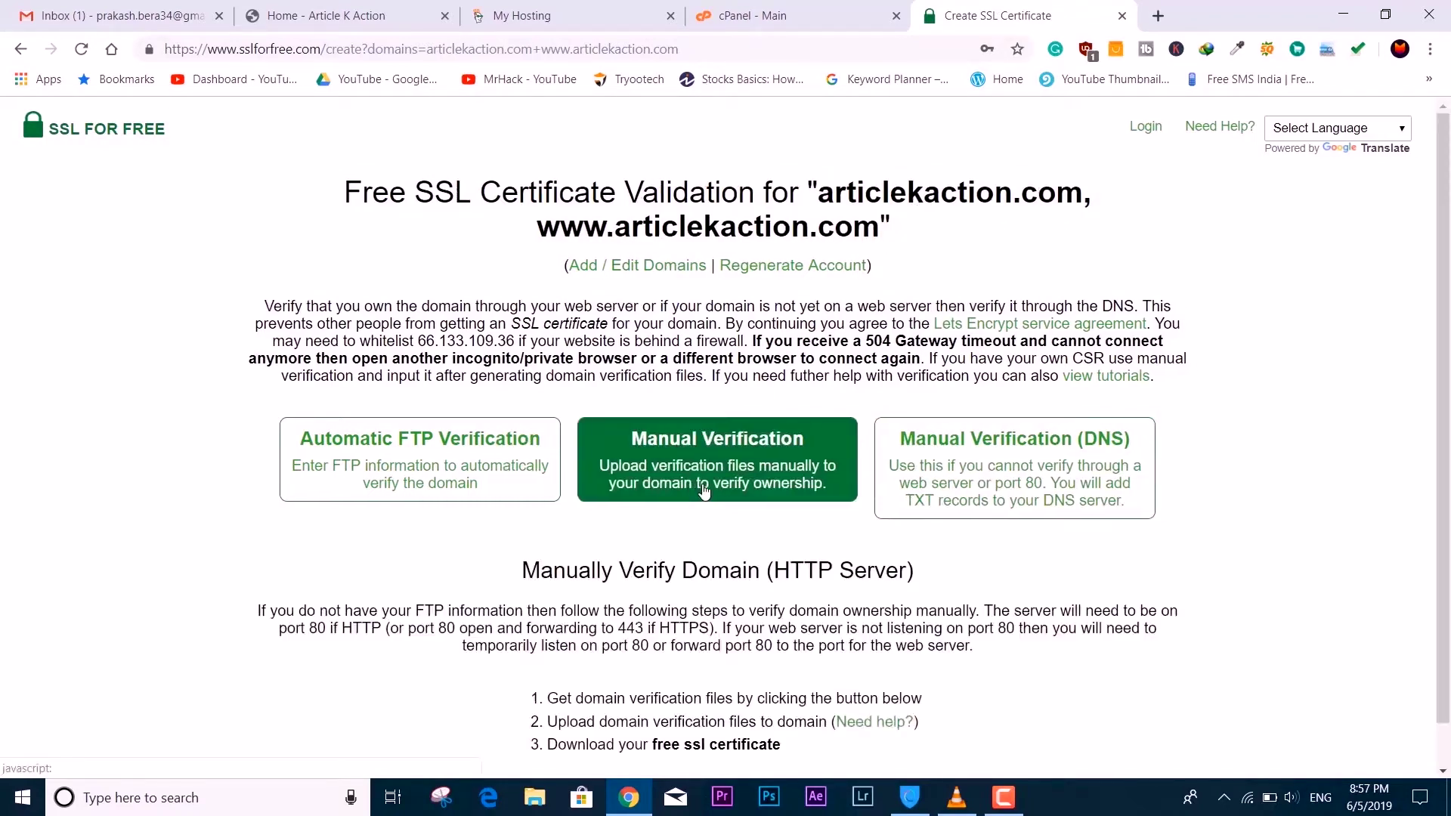
{"action": "scroll", "coordinate": [712, 589], "scroll_direction": "down", "scroll_amount": 1}
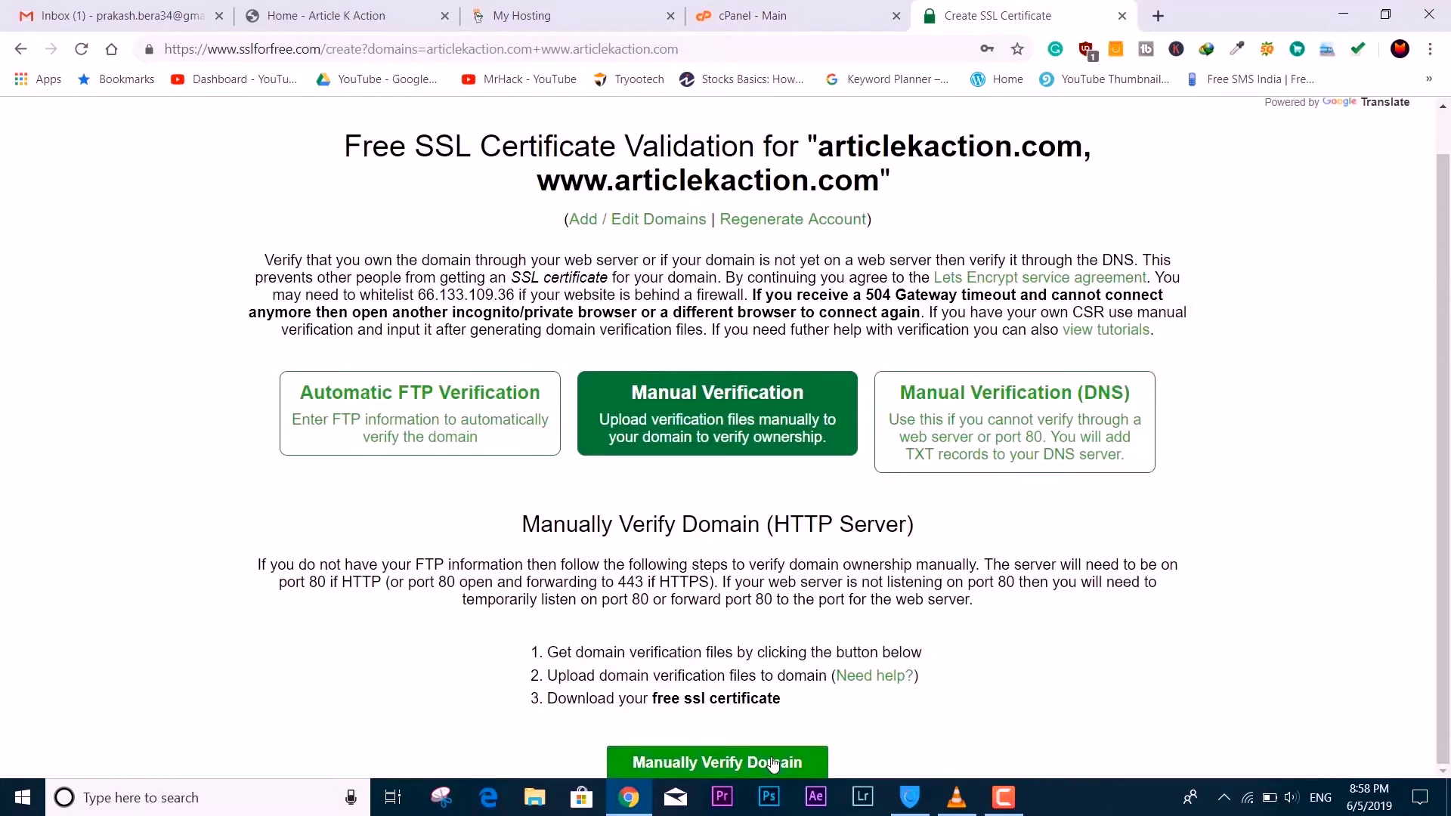
{"action": "left_click", "coordinate": [772, 764]}
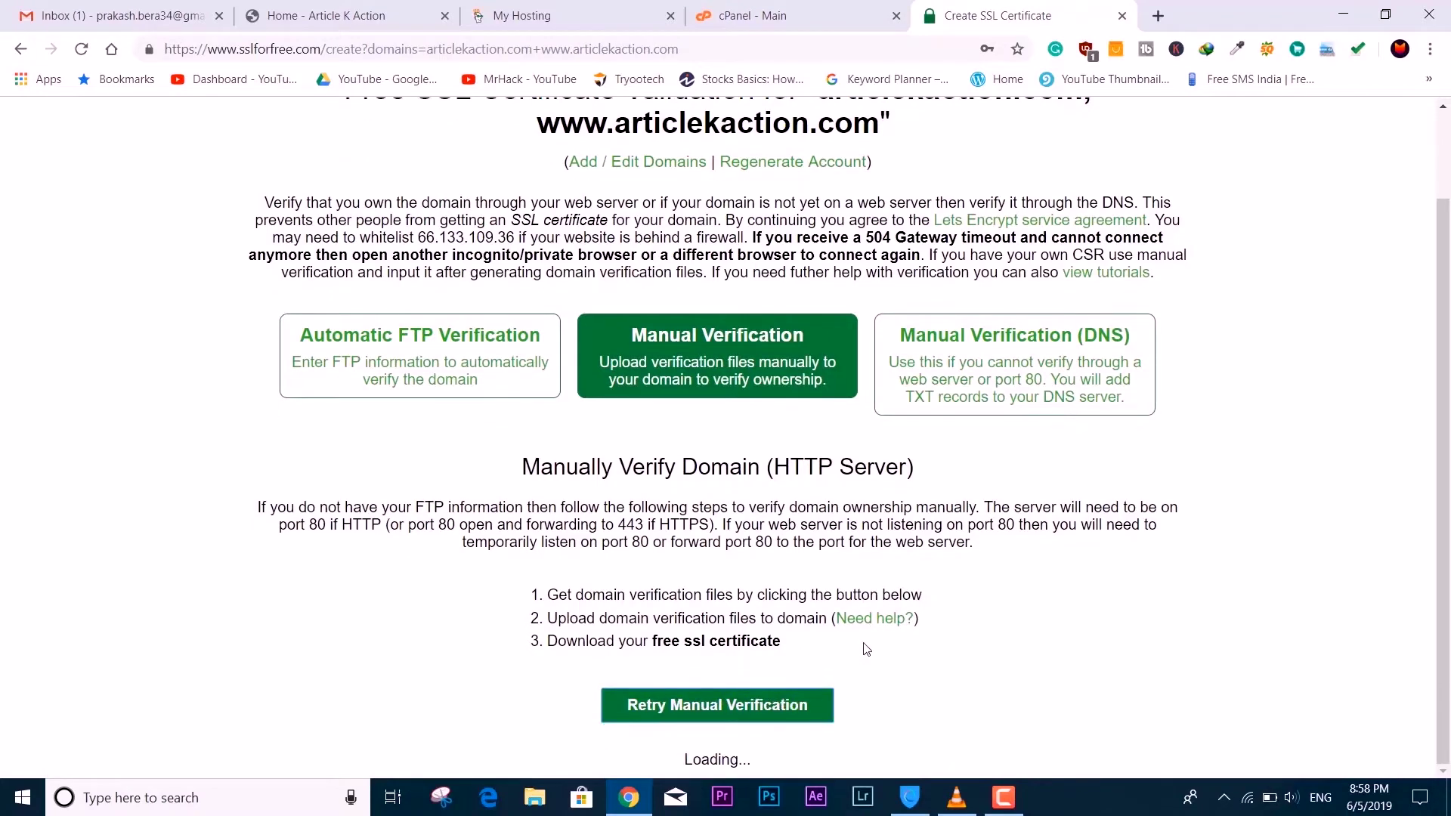
{"action": "scroll", "coordinate": [866, 649], "scroll_direction": "down", "scroll_amount": 3}
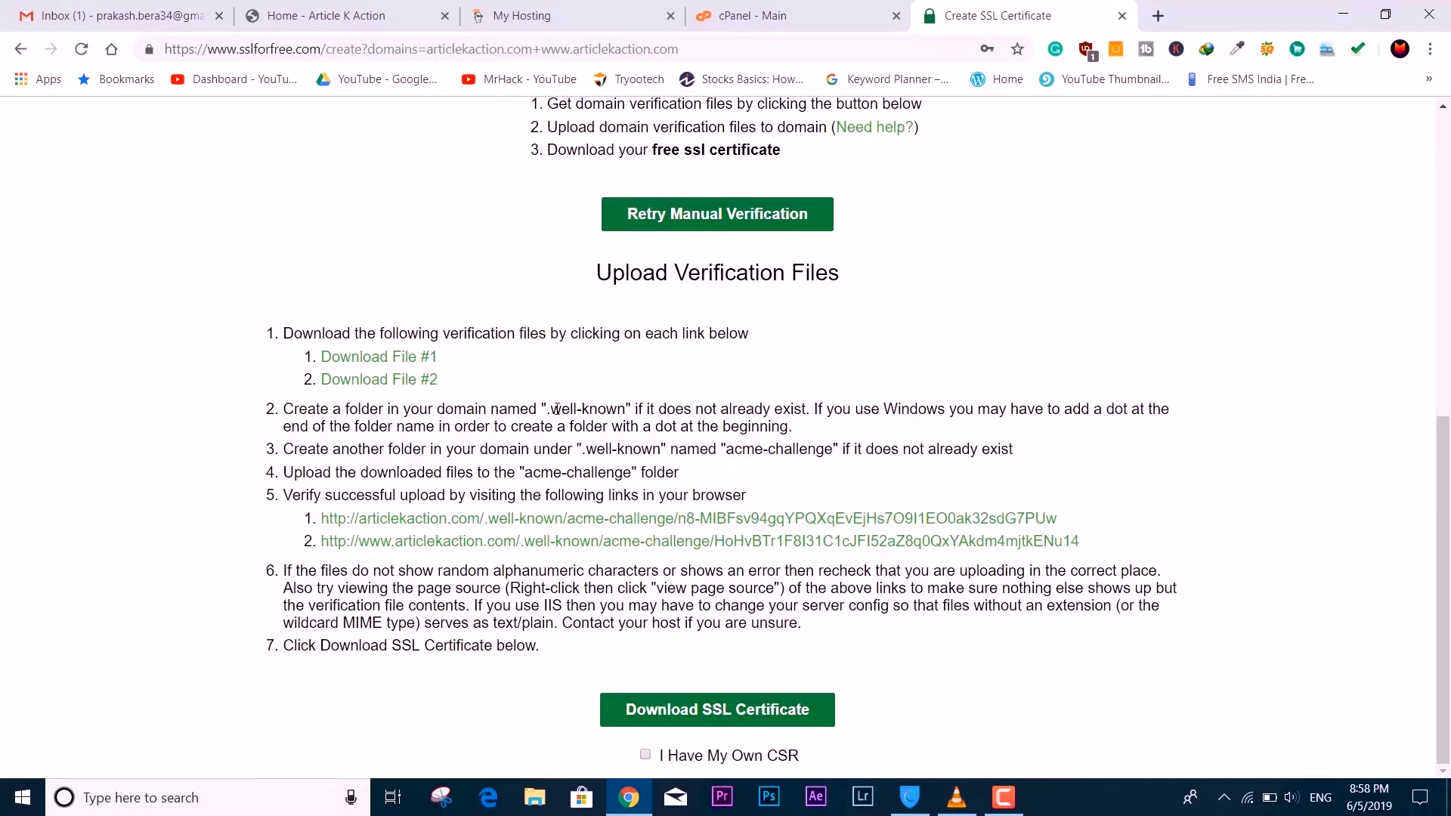
{"action": "left_click_drag", "start_coordinate": [550, 409], "coordinate": [646, 408]}
{"action": "left_click_drag", "start_coordinate": [725, 449], "coordinate": [868, 449]}
{"action": "left_click", "coordinate": [869, 449]}
- Open cPanel File Manager at public_html and reload its file listing
{"action": "left_click", "coordinate": [739, 8]}
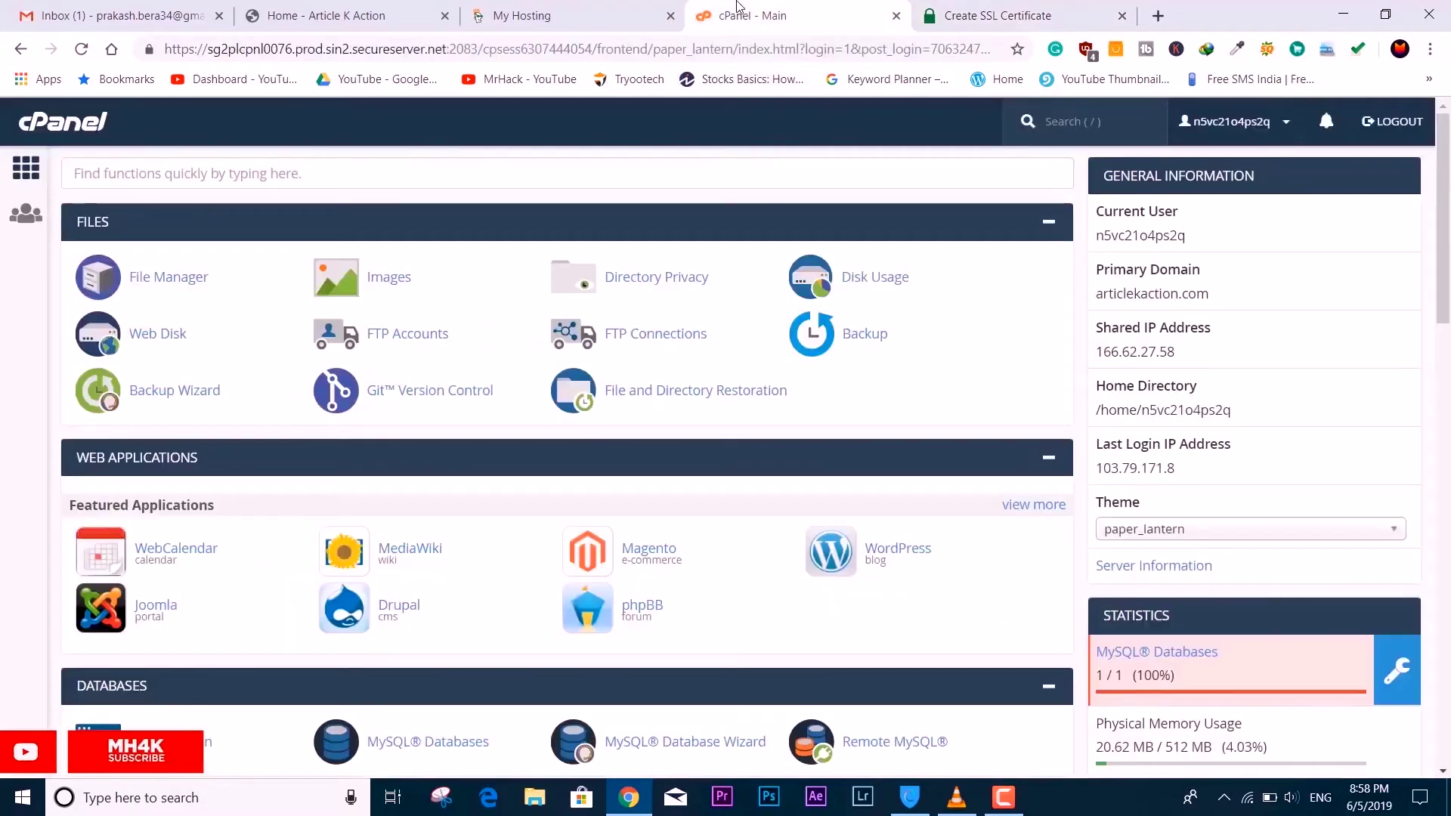
{"action": "left_click", "coordinate": [196, 284]}
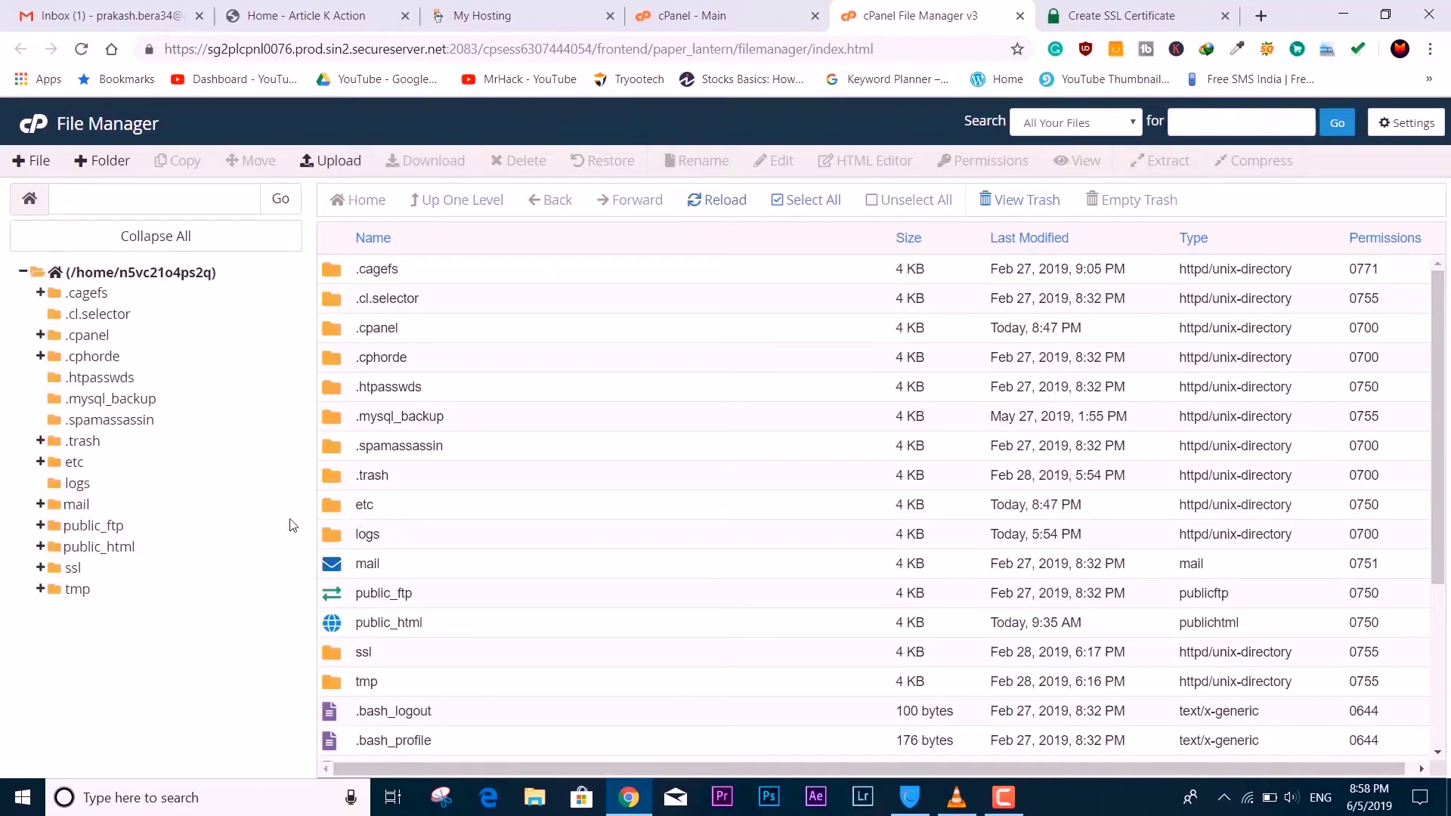
{"action": "left_click", "coordinate": [107, 550]}
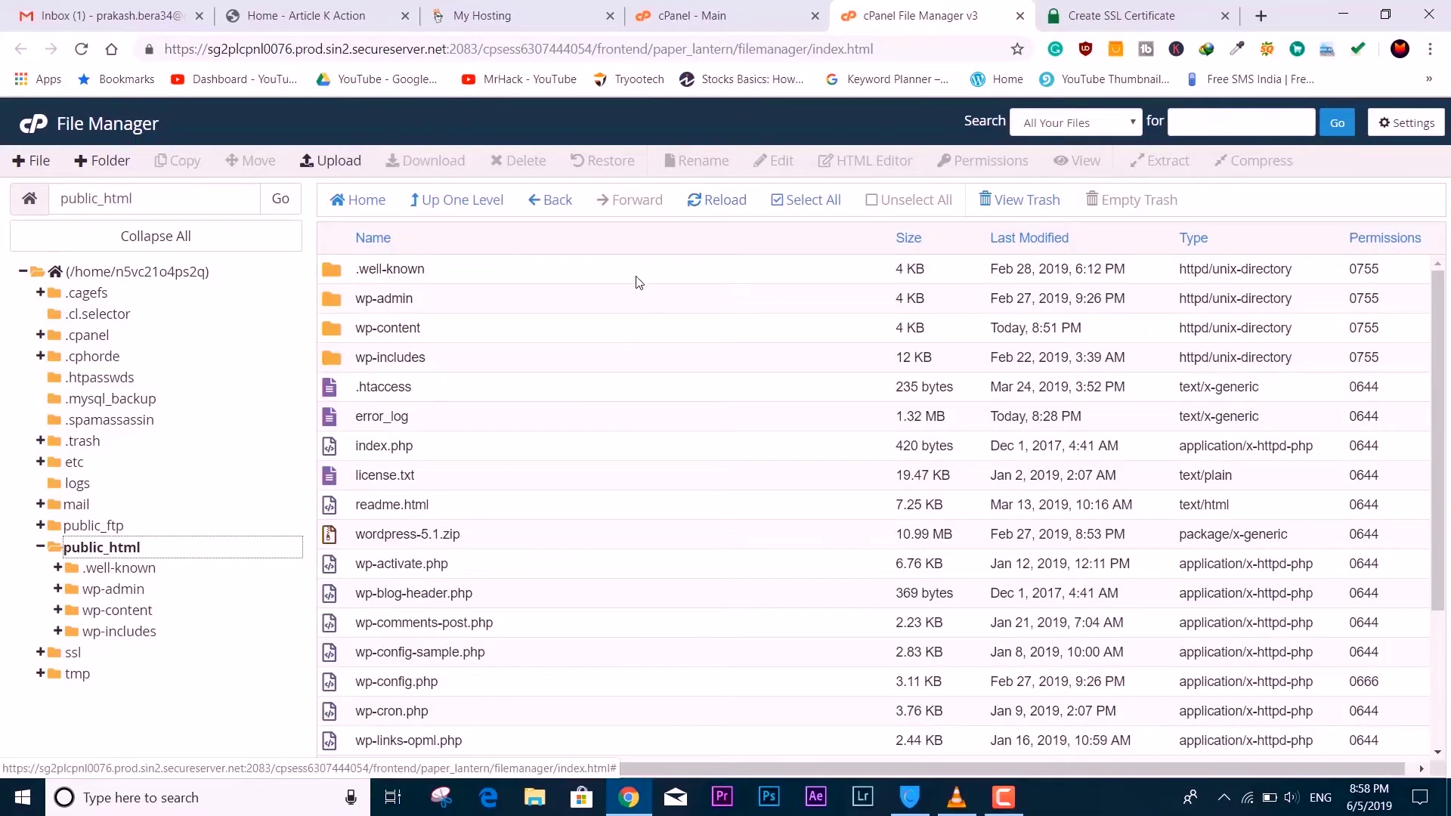
{"action": "right_click", "coordinate": [640, 281]}
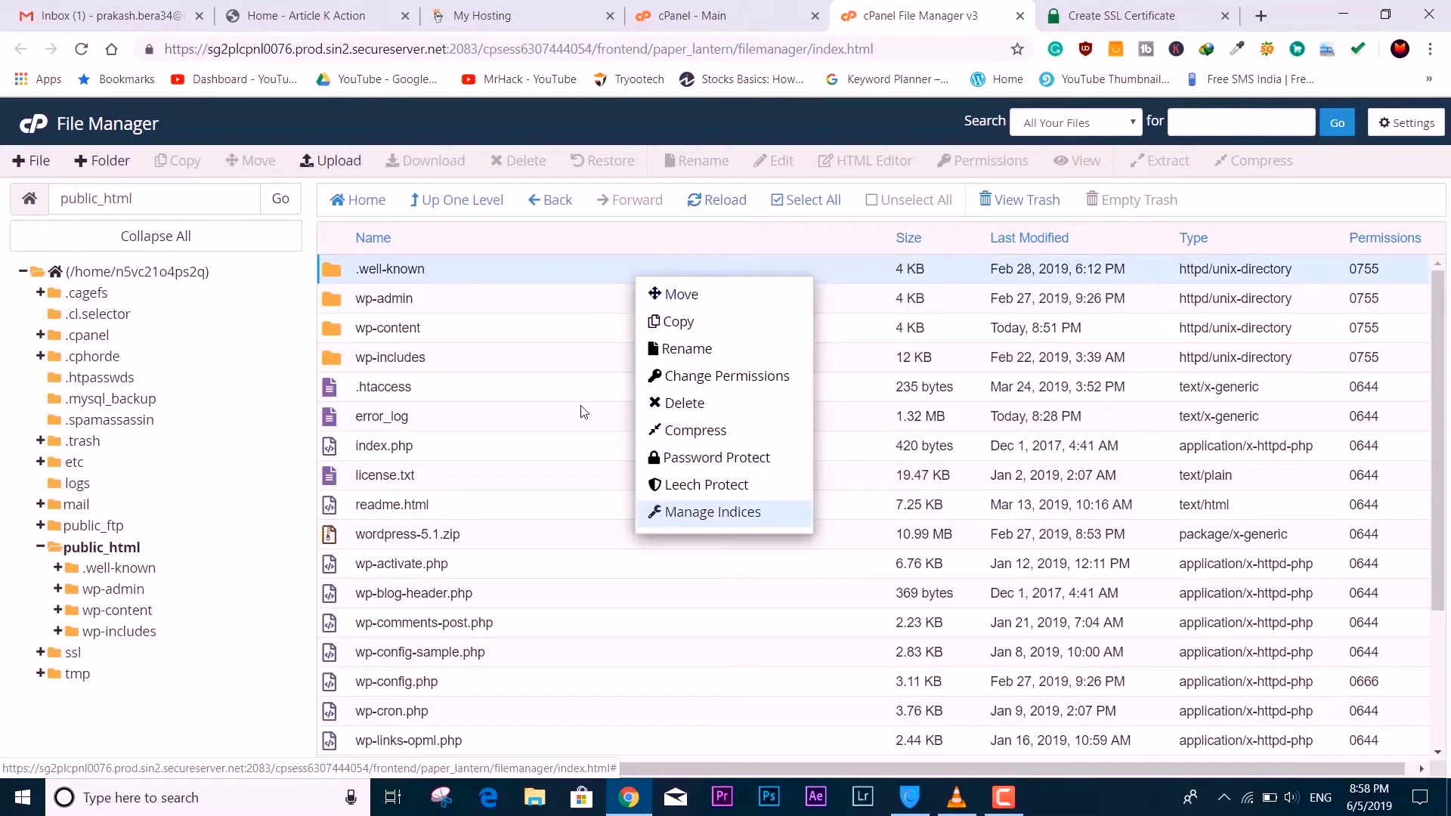
{"action": "left_click", "coordinate": [233, 705]}
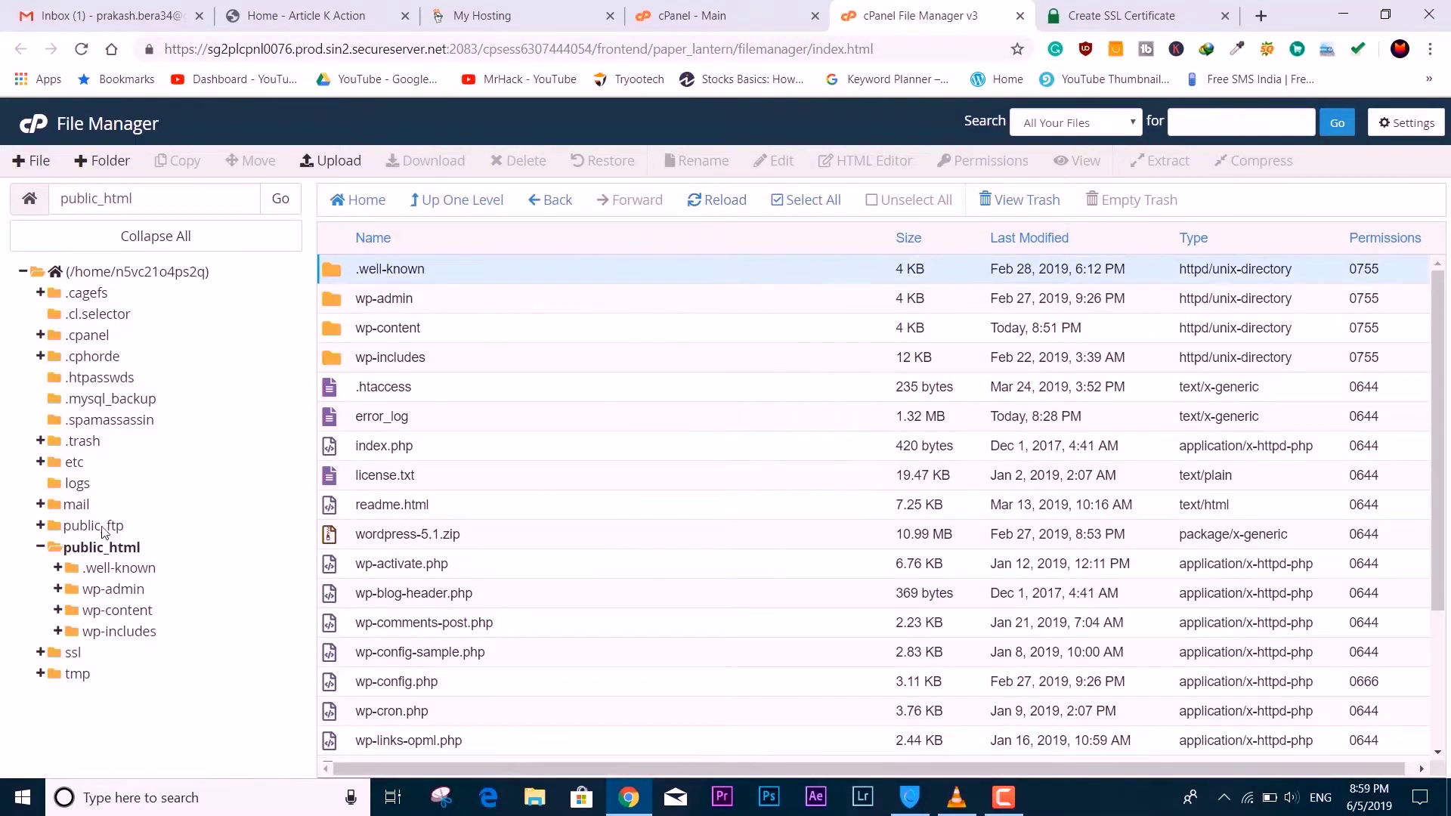
{"action": "right_click", "coordinate": [107, 550]}
{"action": "left_click", "coordinate": [140, 555]}
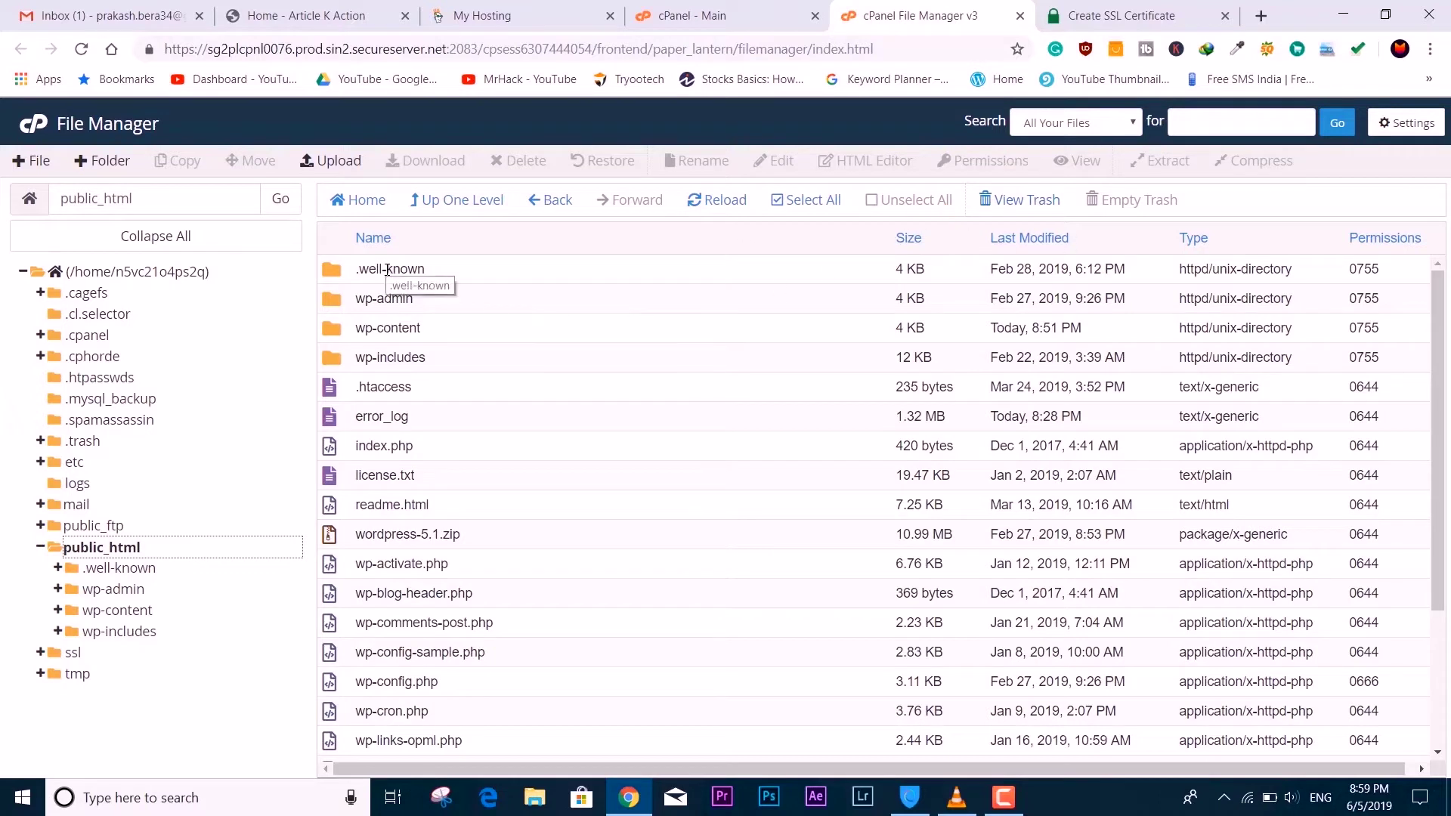
- Open the empty acme-challenge folder inside .well-known
{"action": "left_click", "coordinate": [473, 266]}
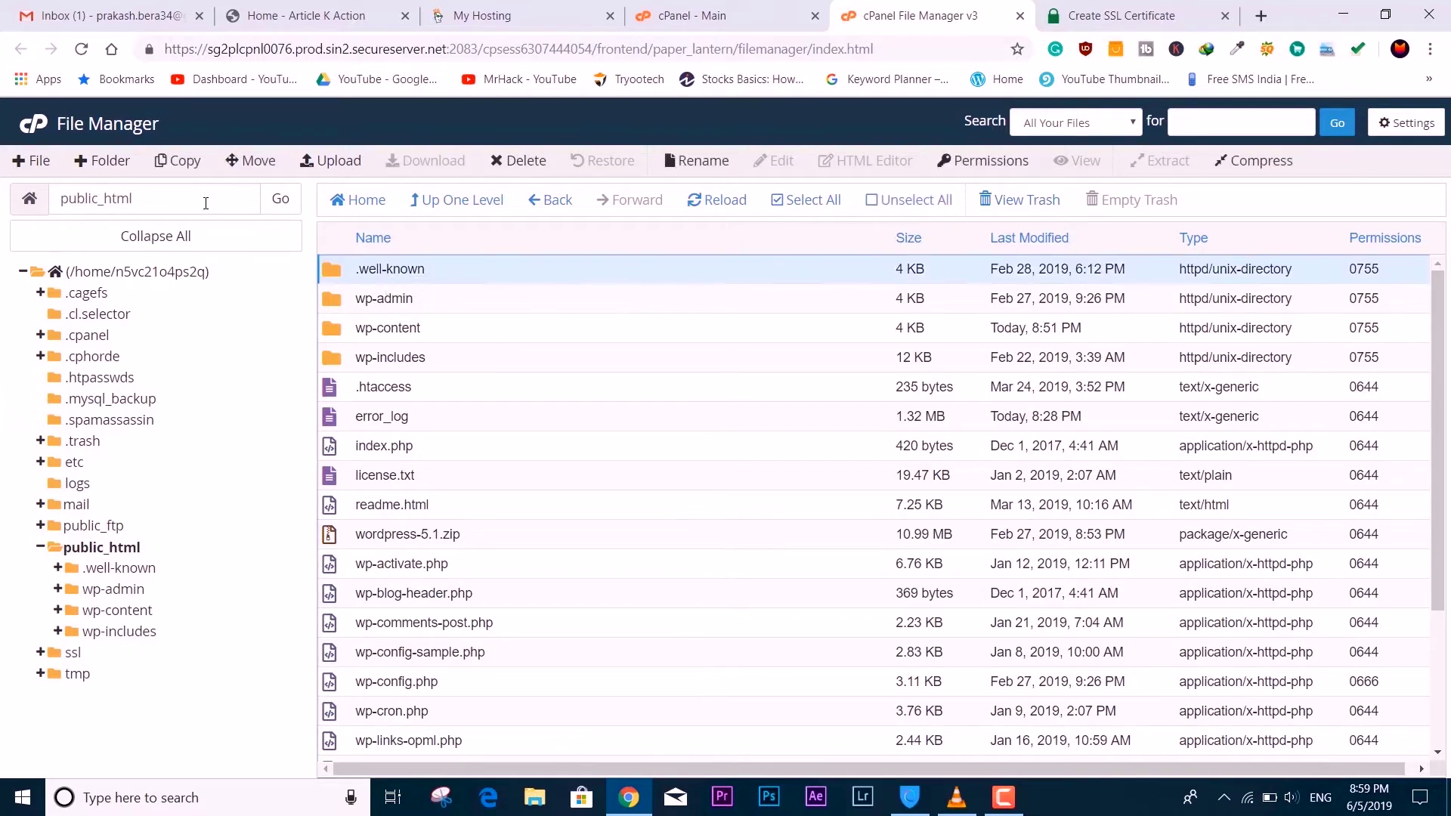
{"action": "double_click", "coordinate": [446, 276]}
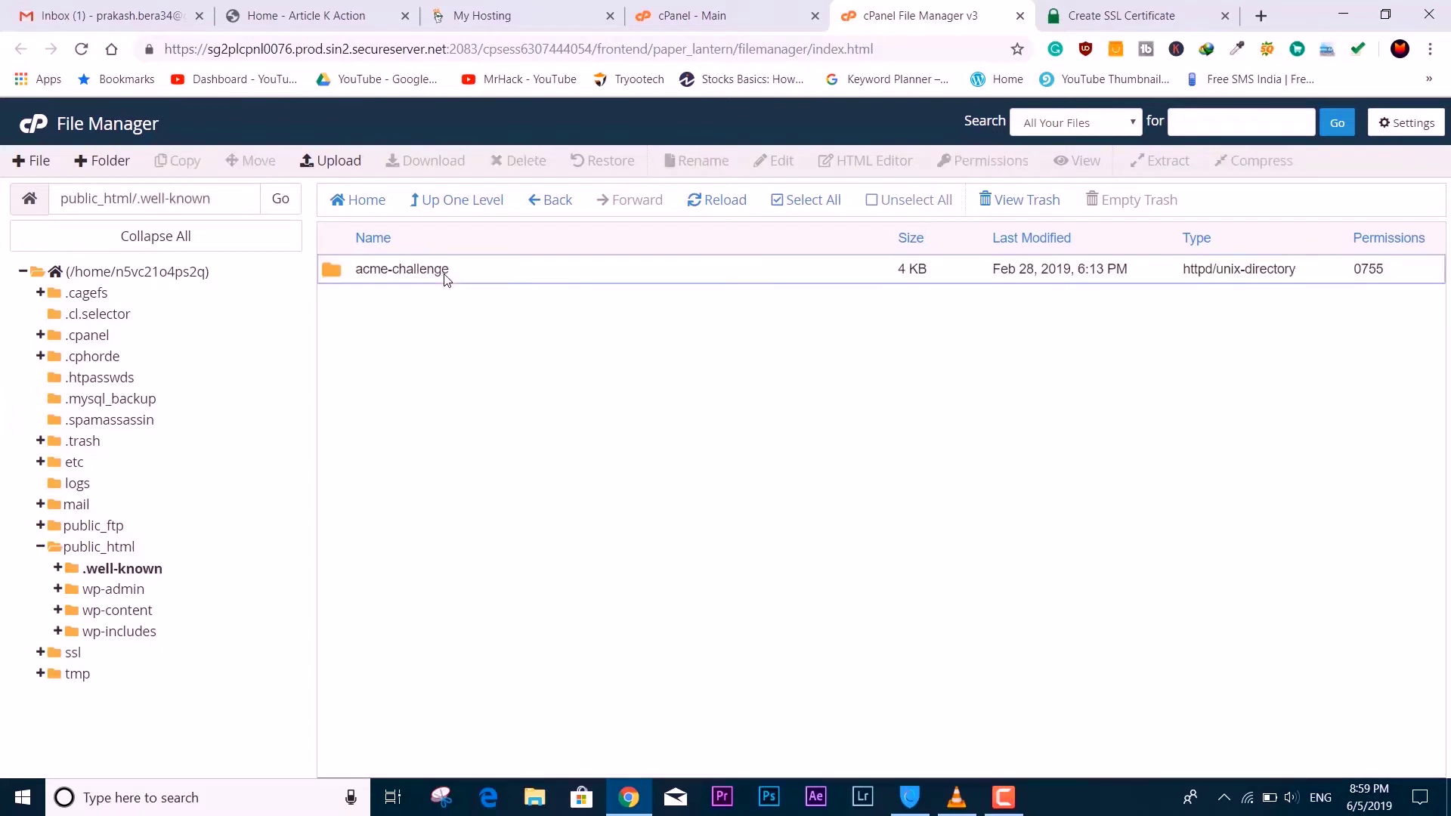
{"action": "left_click", "coordinate": [445, 273]}
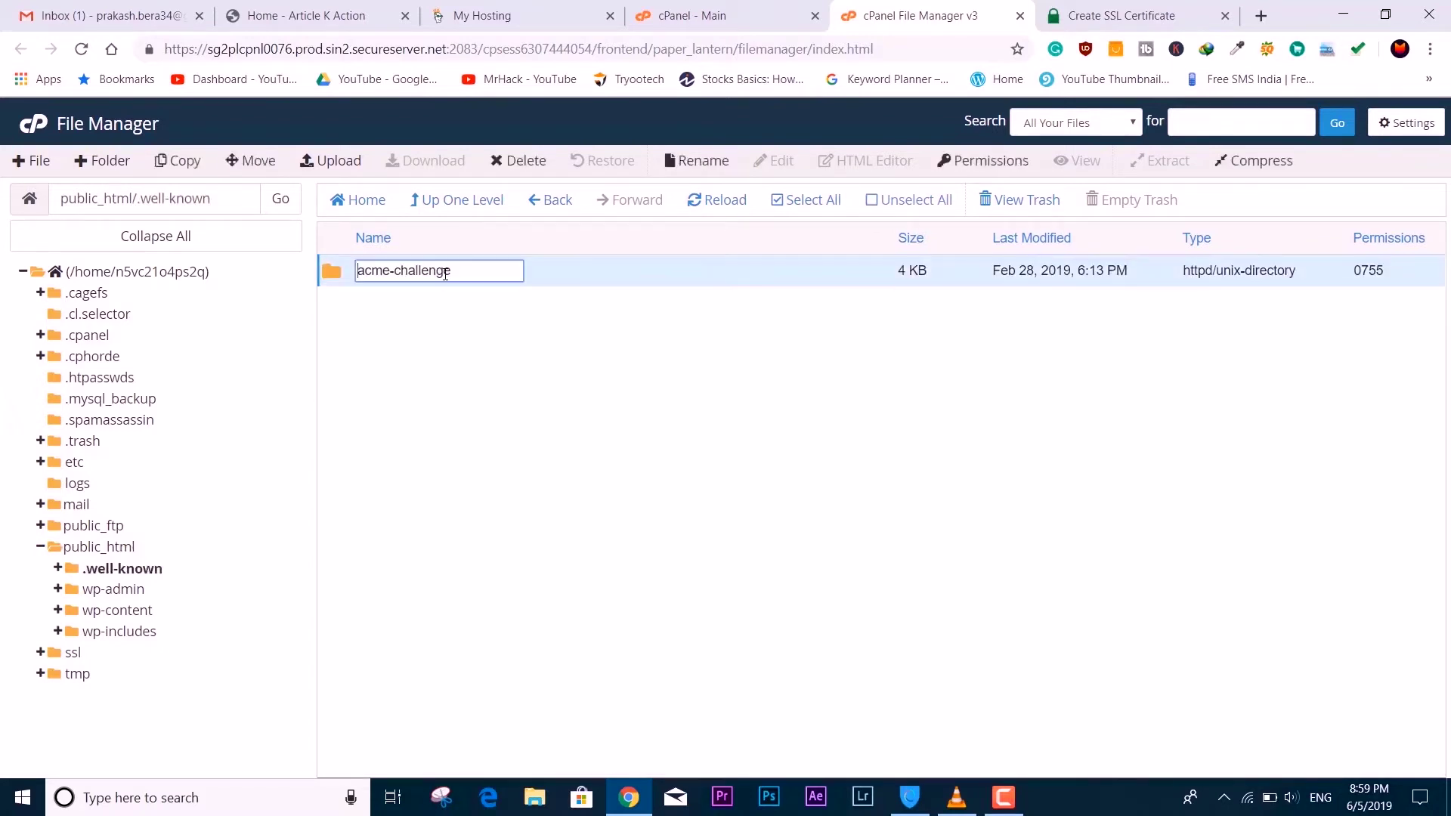
{"action": "double_click", "coordinate": [616, 281]}
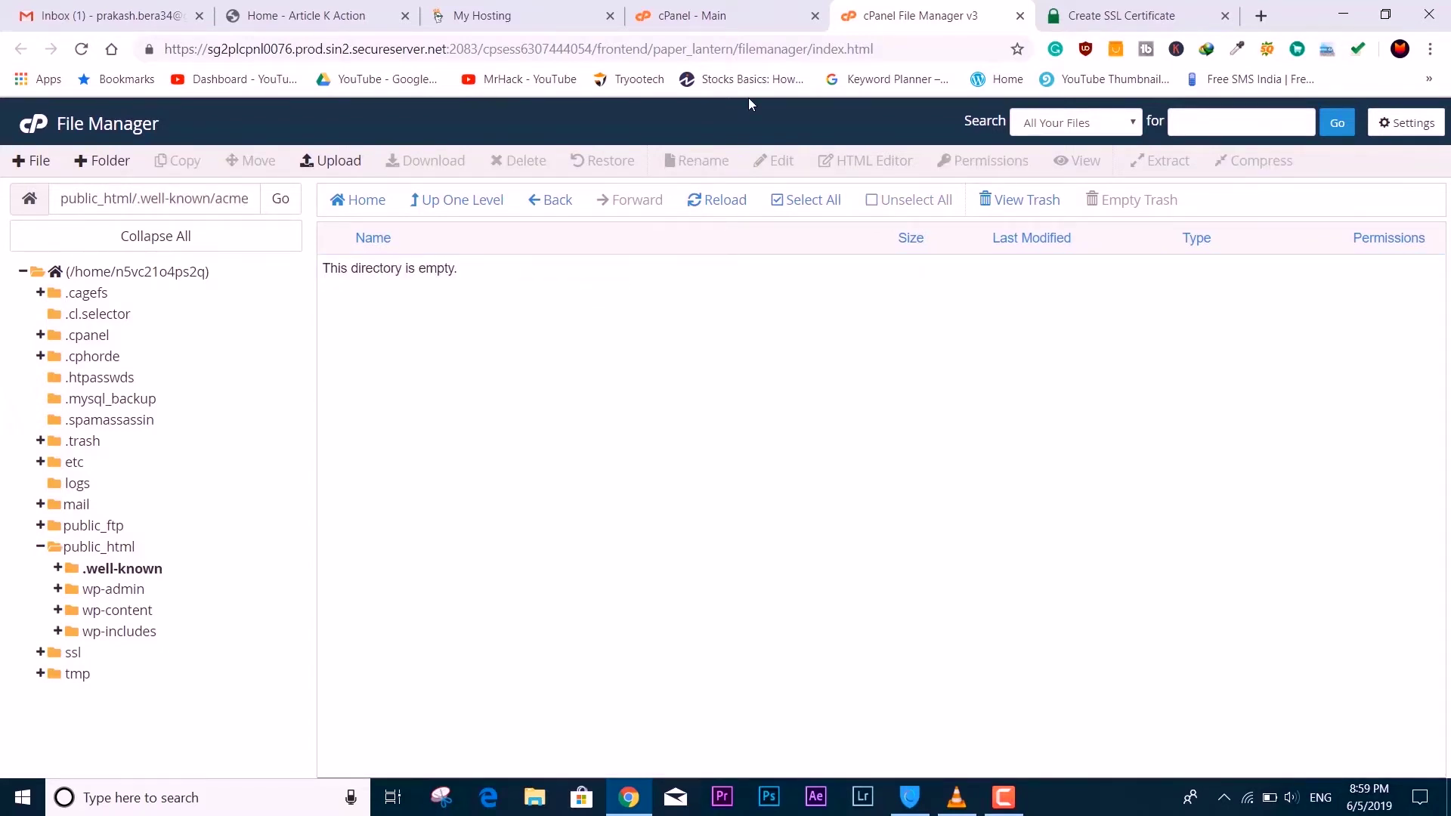
{"action": "left_click", "coordinate": [1084, 16]}
- Download verification files #1 and #2 from SSL For Free
{"action": "left_click", "coordinate": [430, 360]}
{"action": "left_click", "coordinate": [411, 384]}
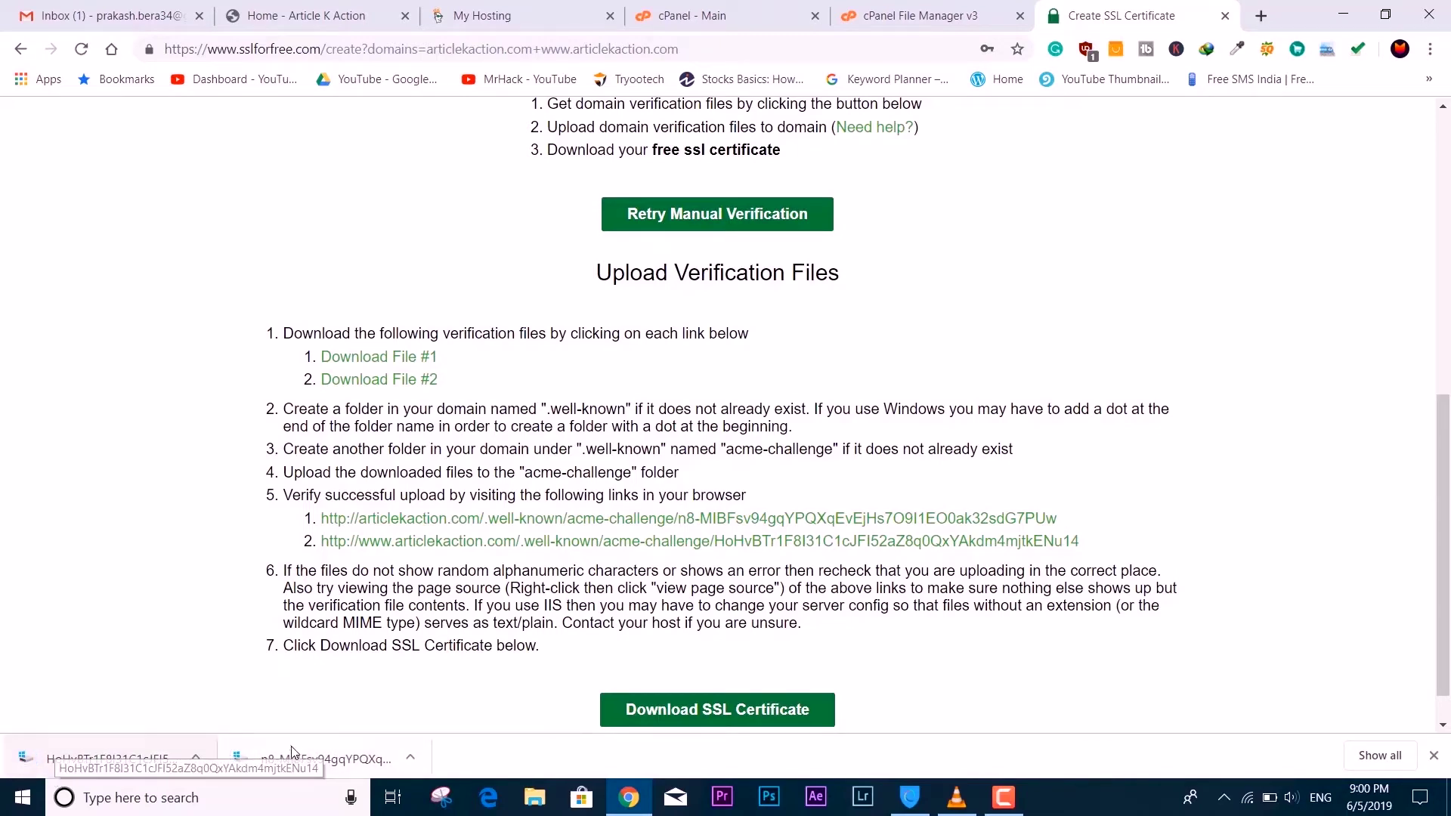
{"action": "left_click", "coordinate": [1392, 755]}
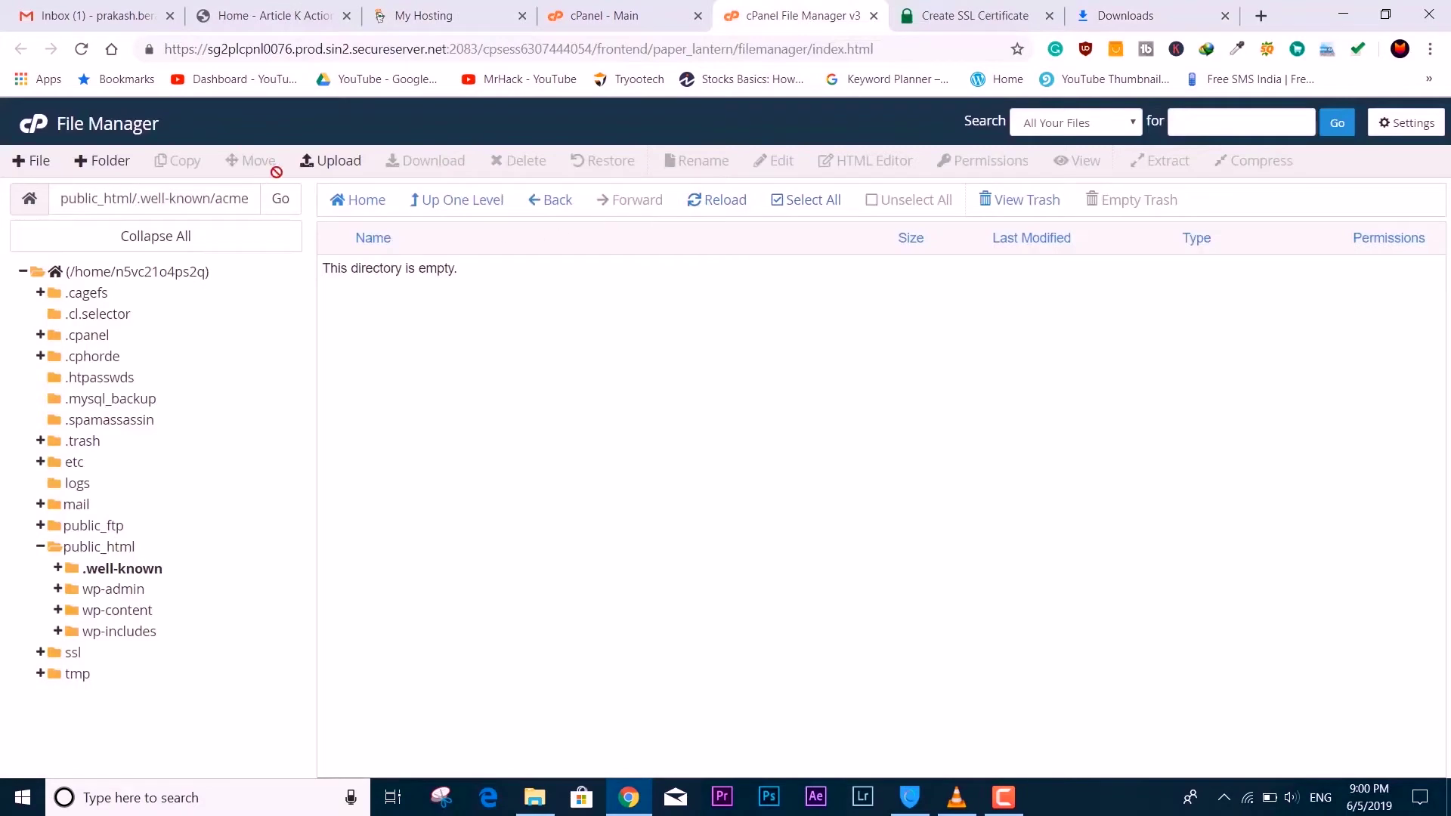
- Upload both verification files from Downloads into the acme-challenge folder
{"action": "left_click", "coordinate": [317, 163]}
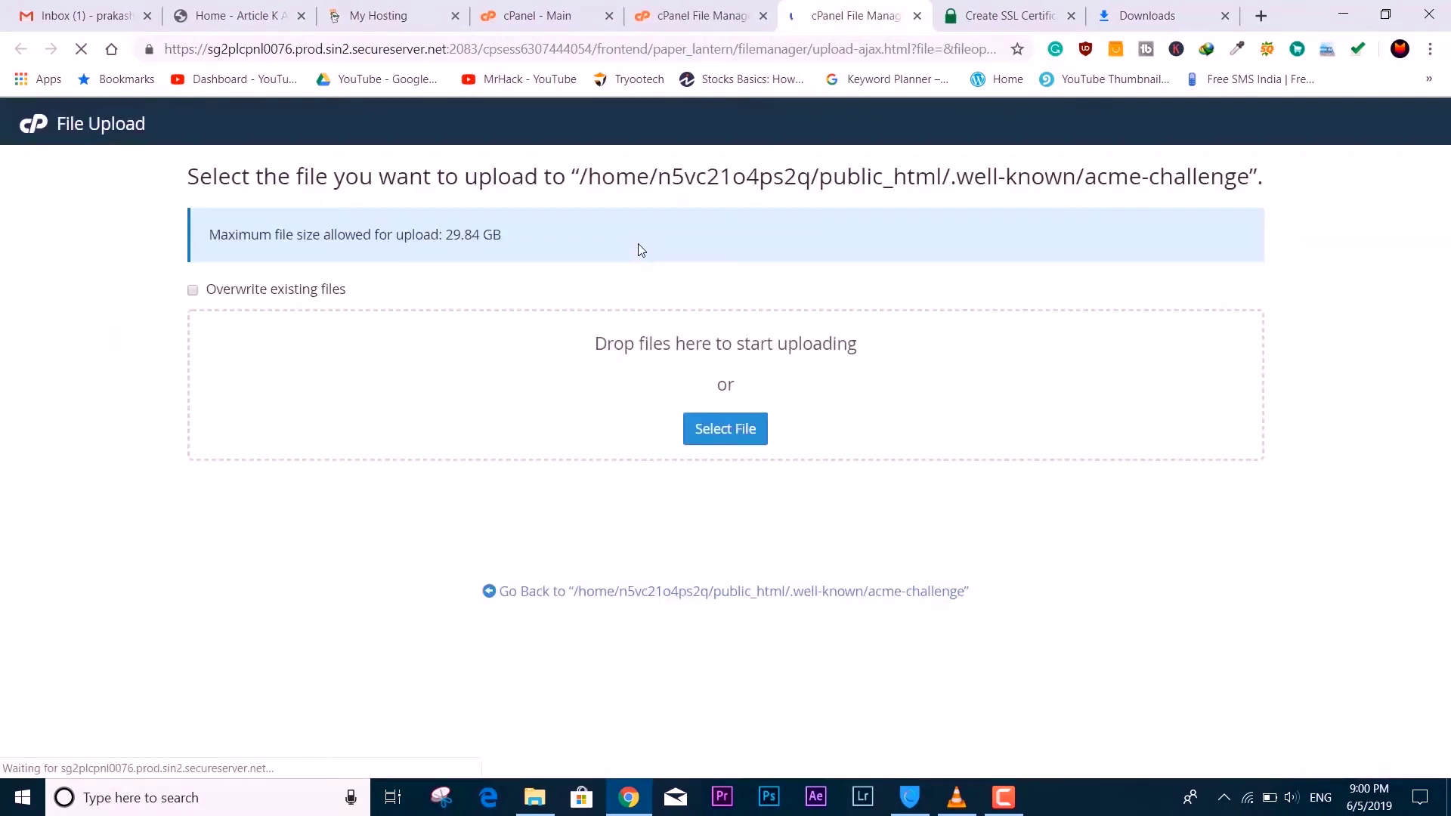
{"action": "left_click", "coordinate": [728, 430]}
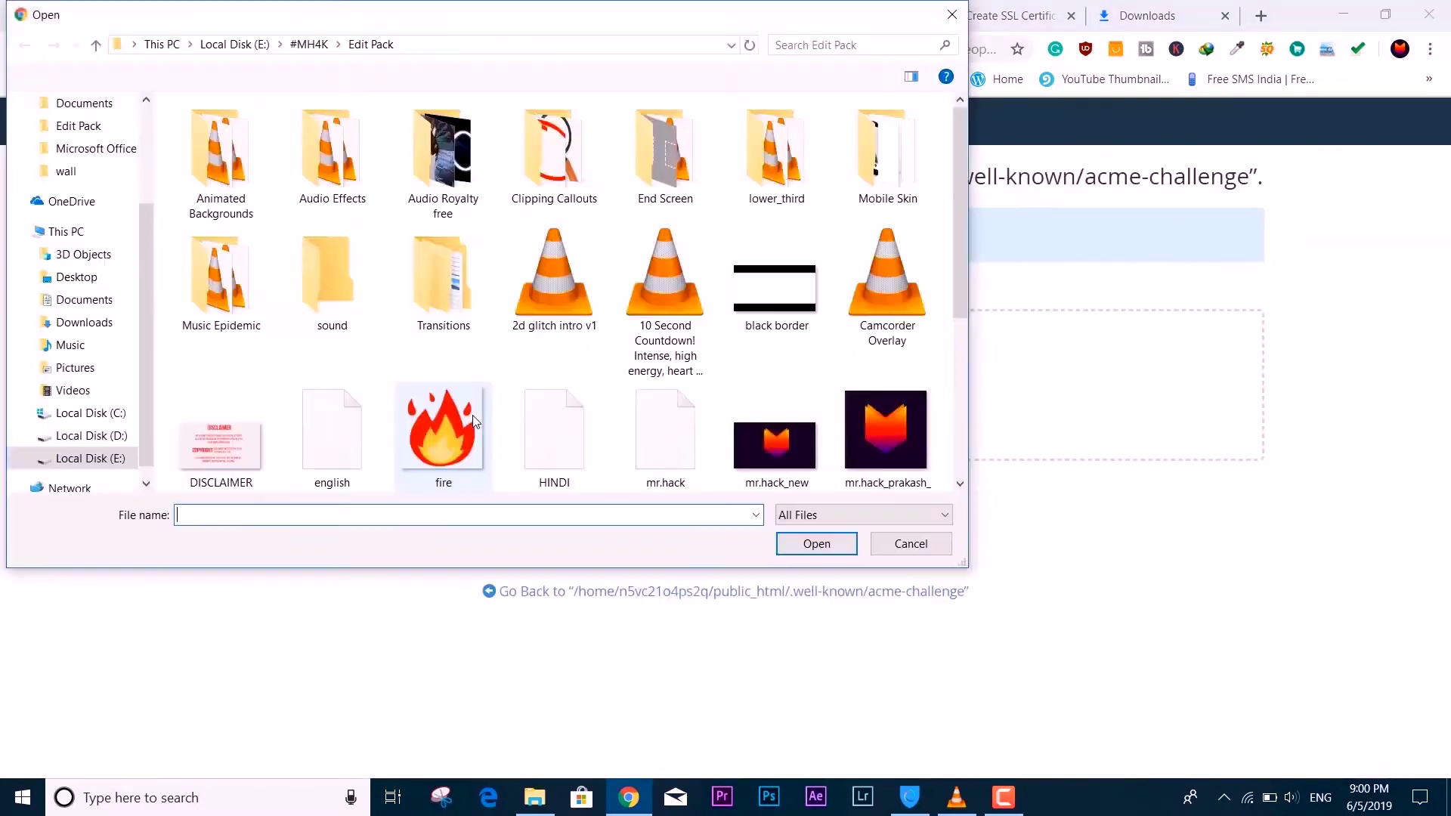
{"action": "left_click", "coordinate": [103, 323]}
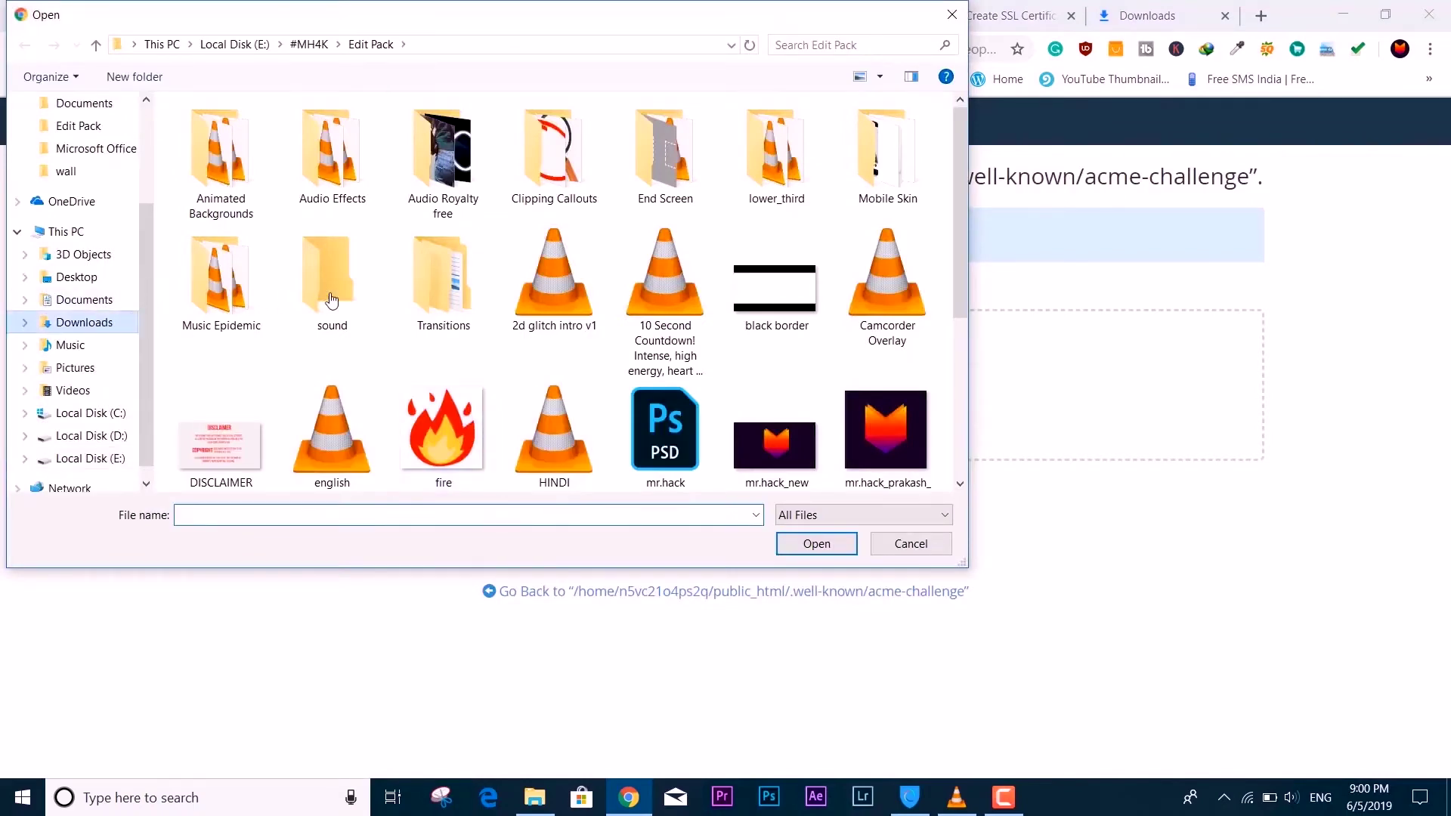
{"action": "left_click", "coordinate": [333, 454]}
{"action": "left_click", "coordinate": [816, 543]}
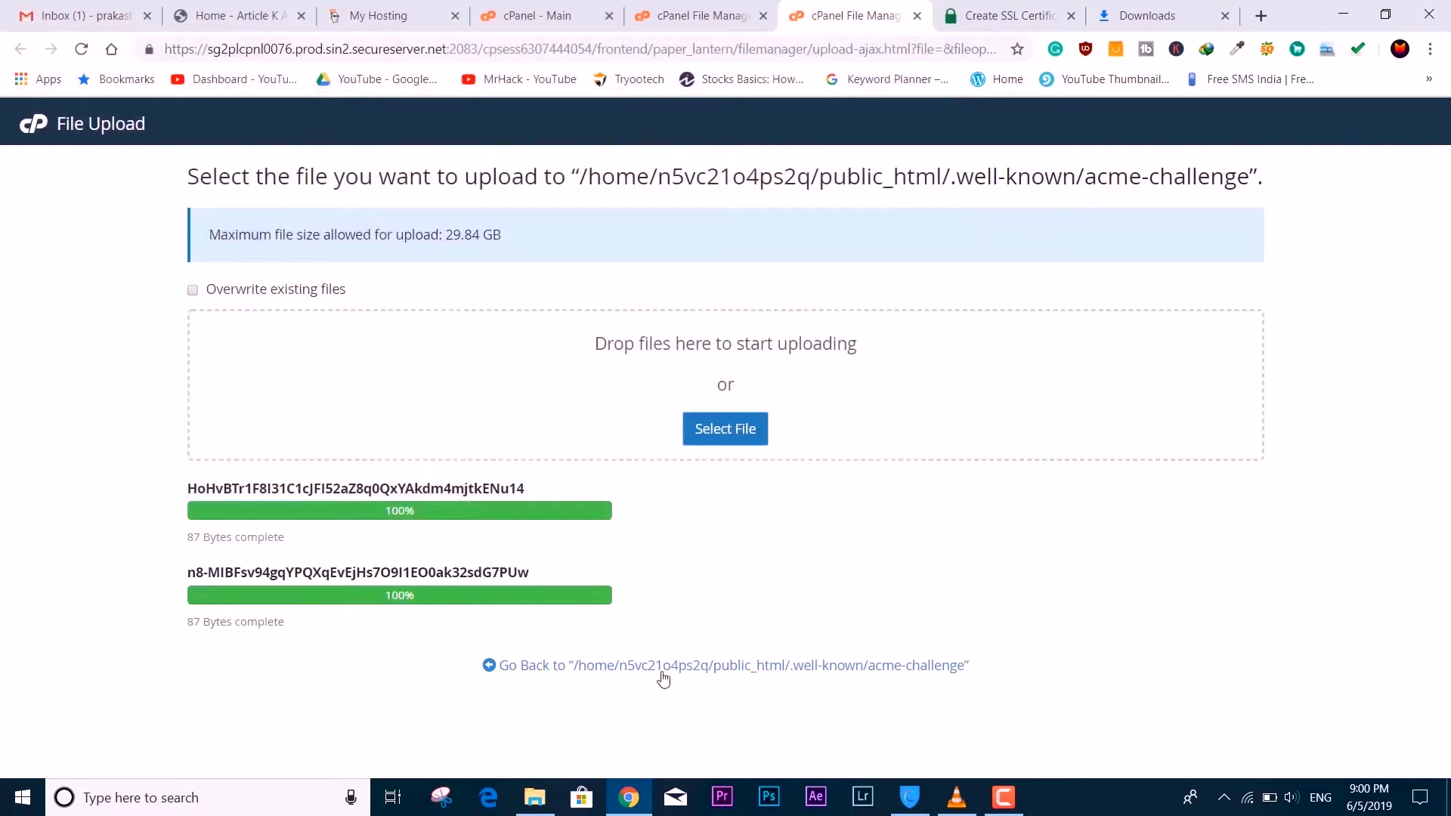
{"action": "left_click", "coordinate": [909, 665]}
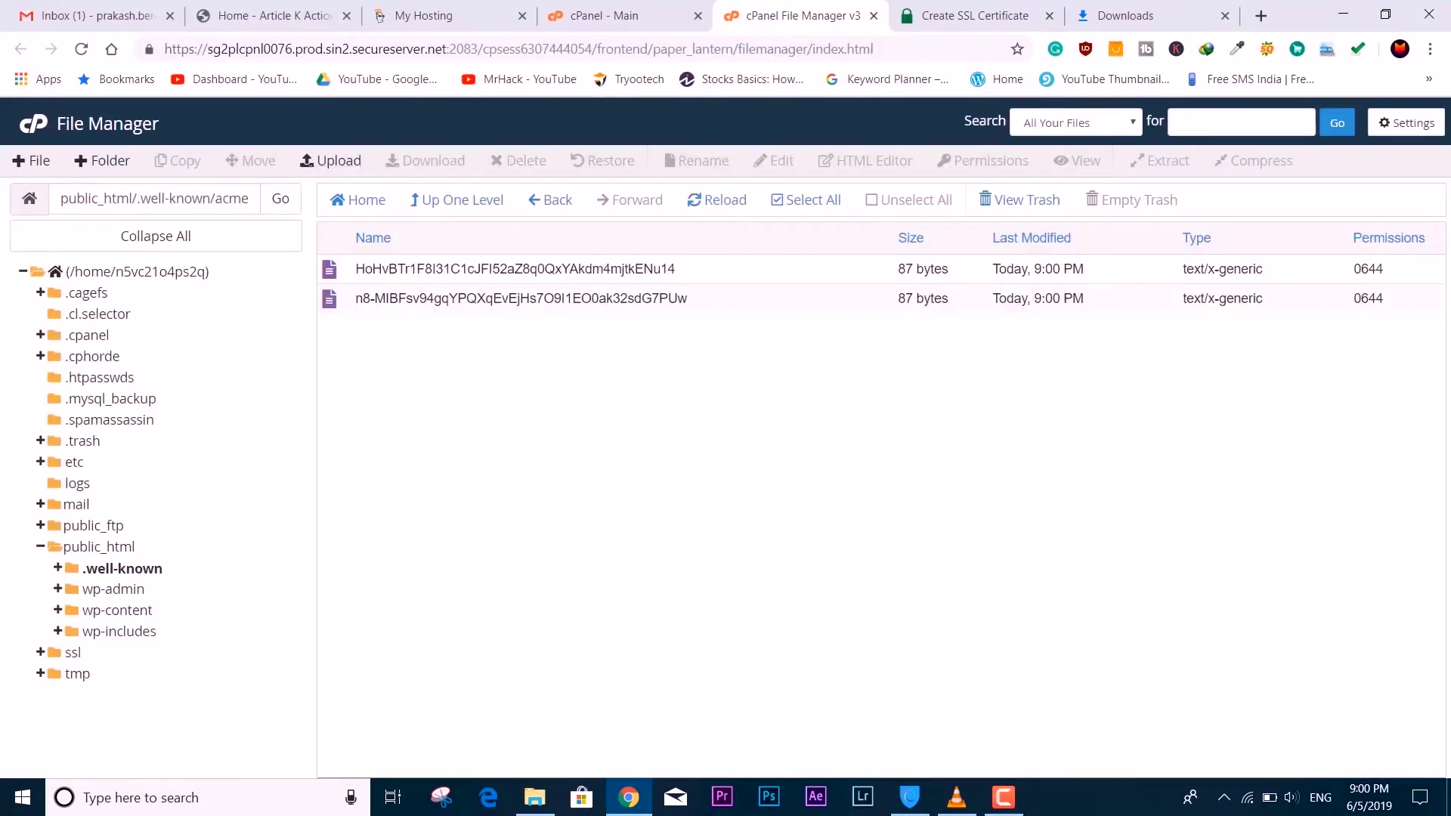
{"action": "left_click_drag", "start_coordinate": [355, 269], "coordinate": [536, 269]}
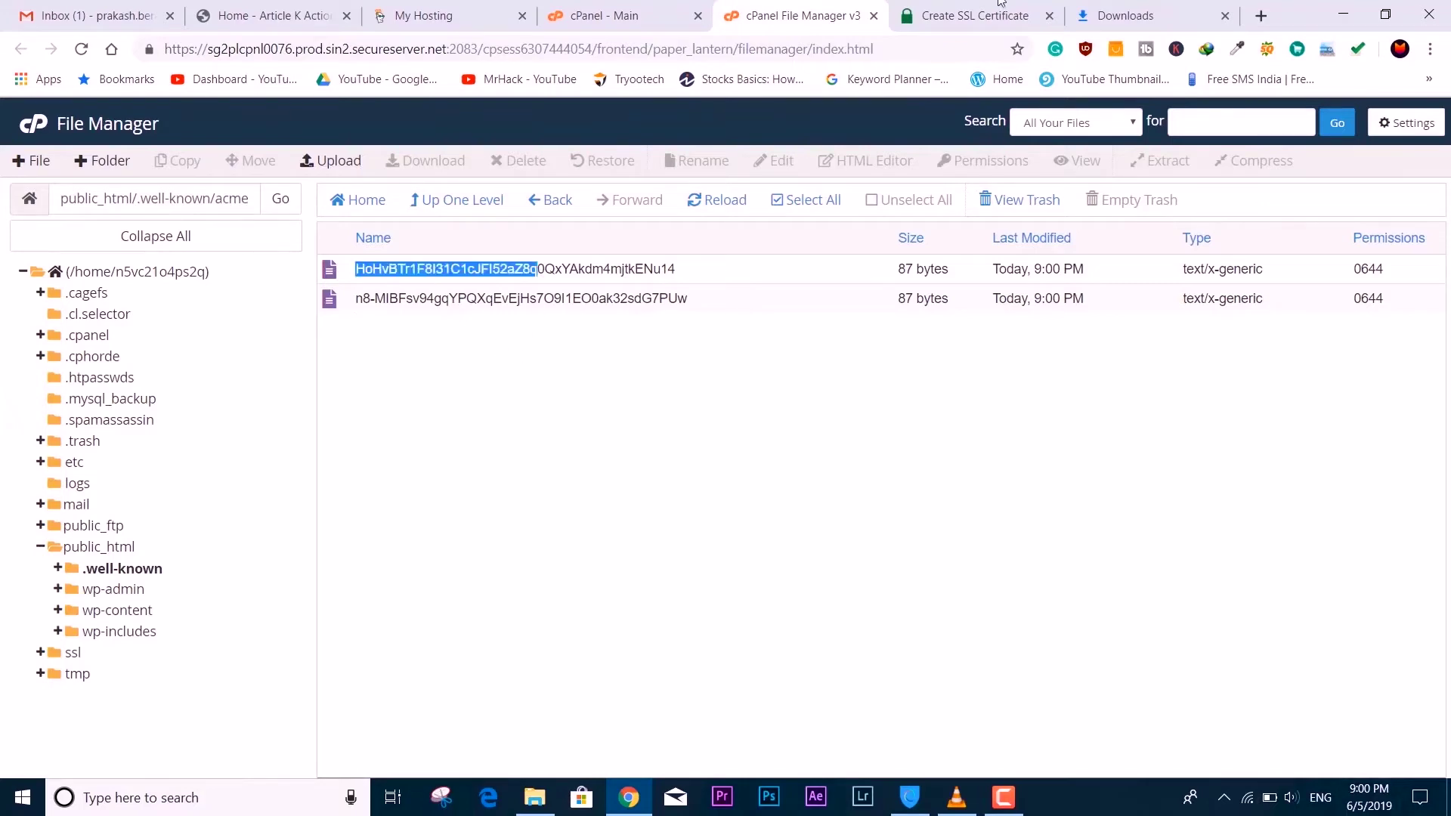
{"action": "left_click", "coordinate": [972, 7]}
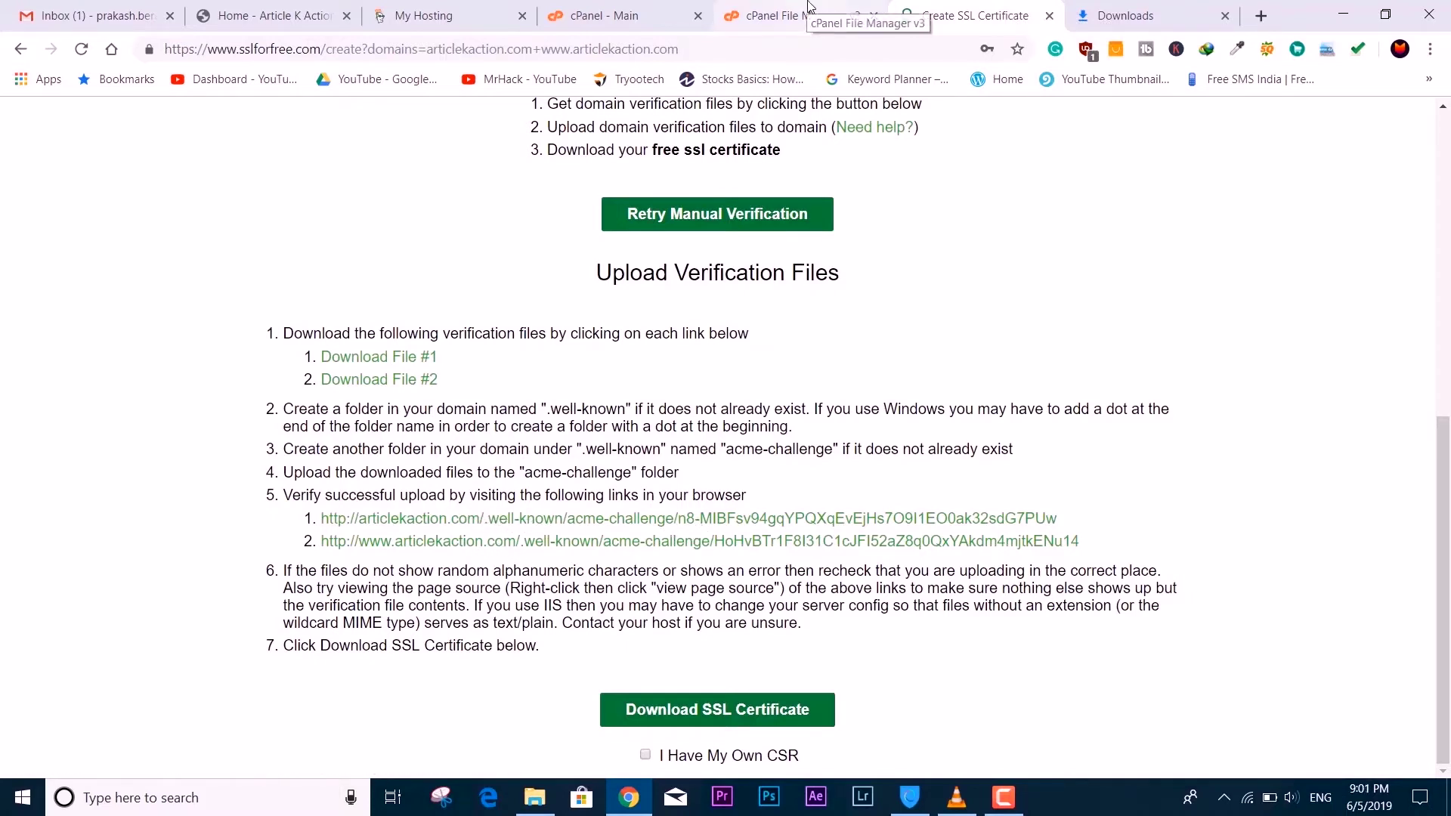
{"action": "left_click", "coordinate": [503, 520]}
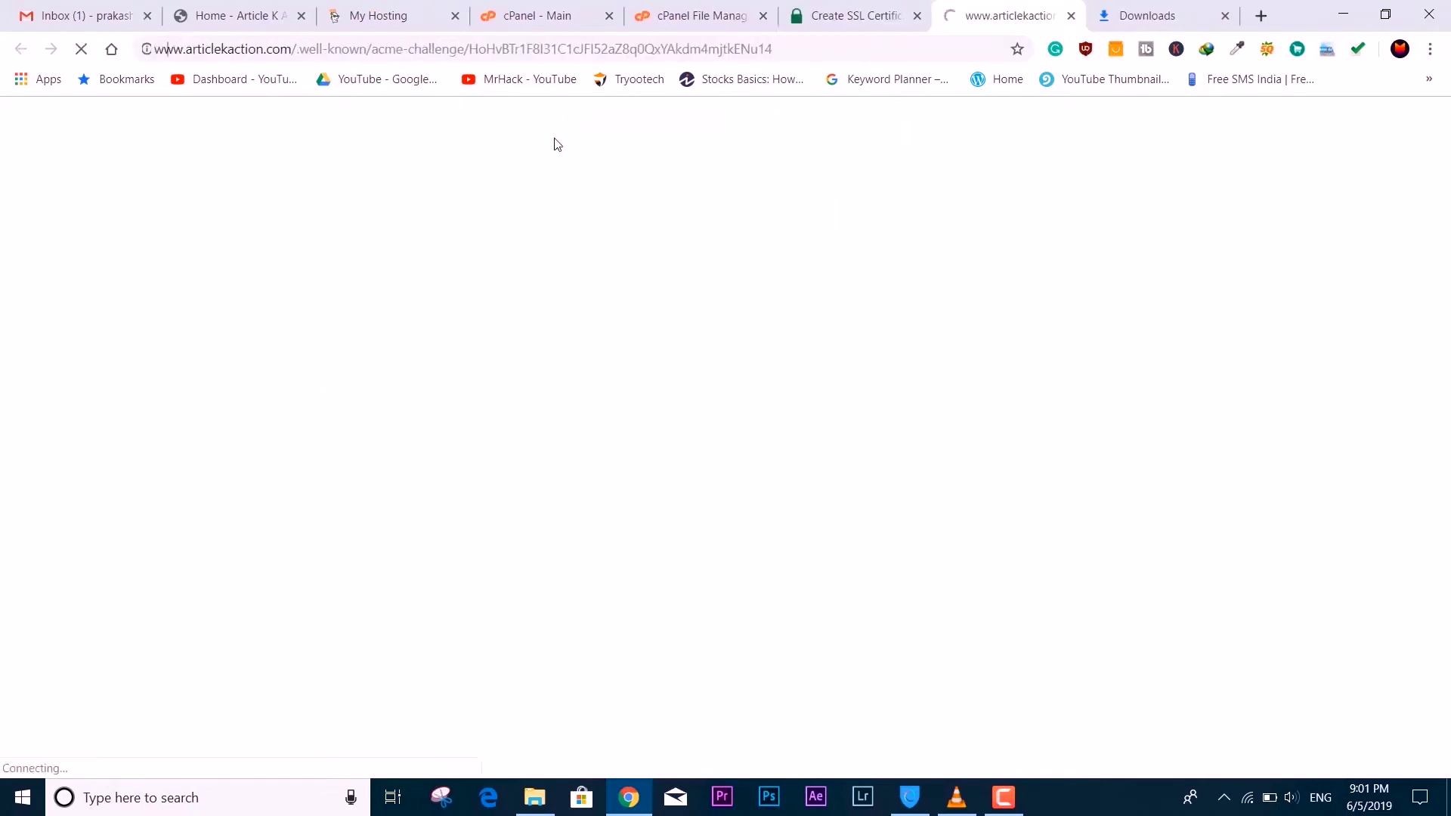
{"action": "left_click", "coordinate": [1071, 18]}
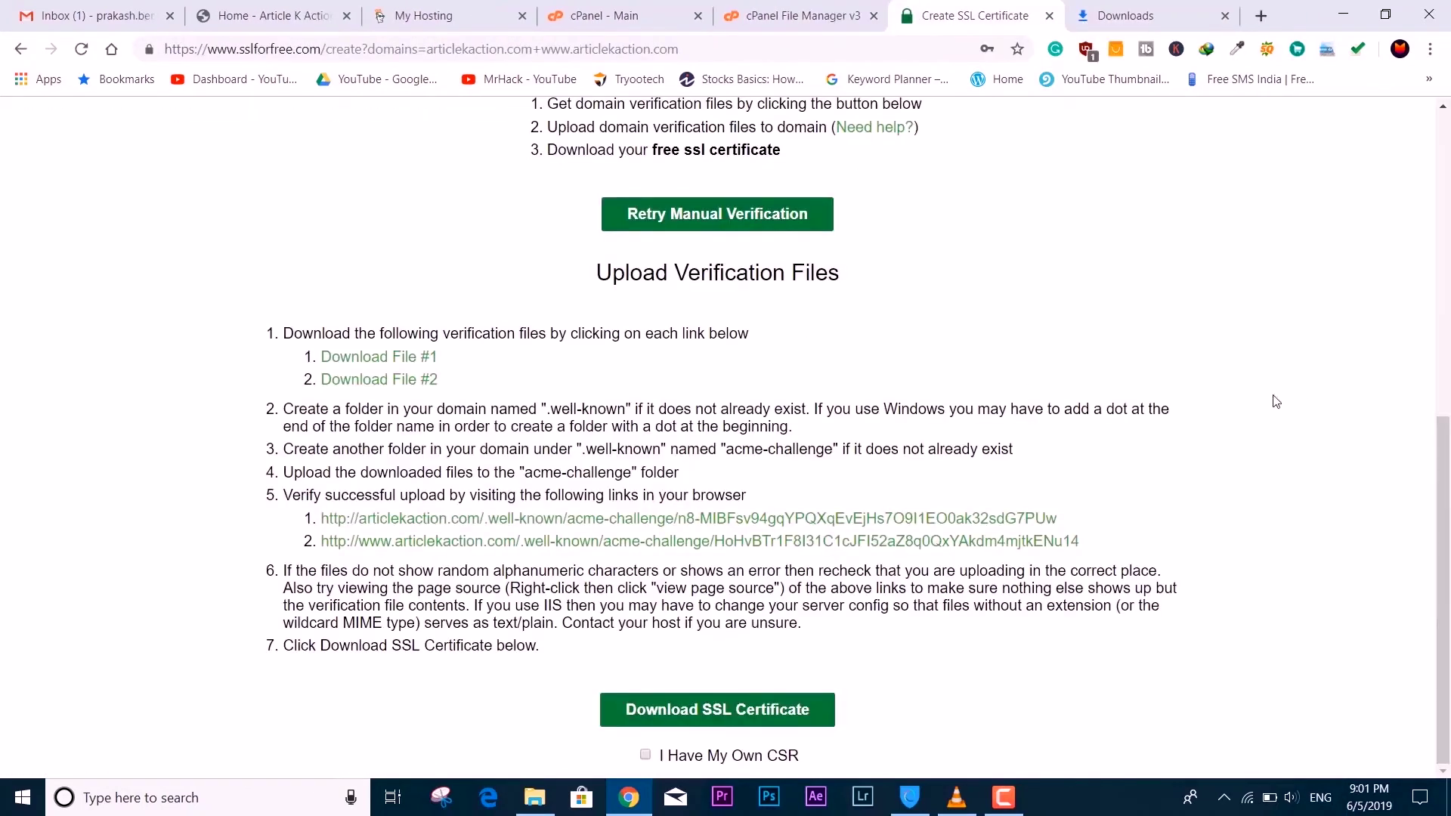
- Generate the SSL certificate for articlekaction.com now that both domains are verified
{"action": "left_click", "coordinate": [710, 718]}
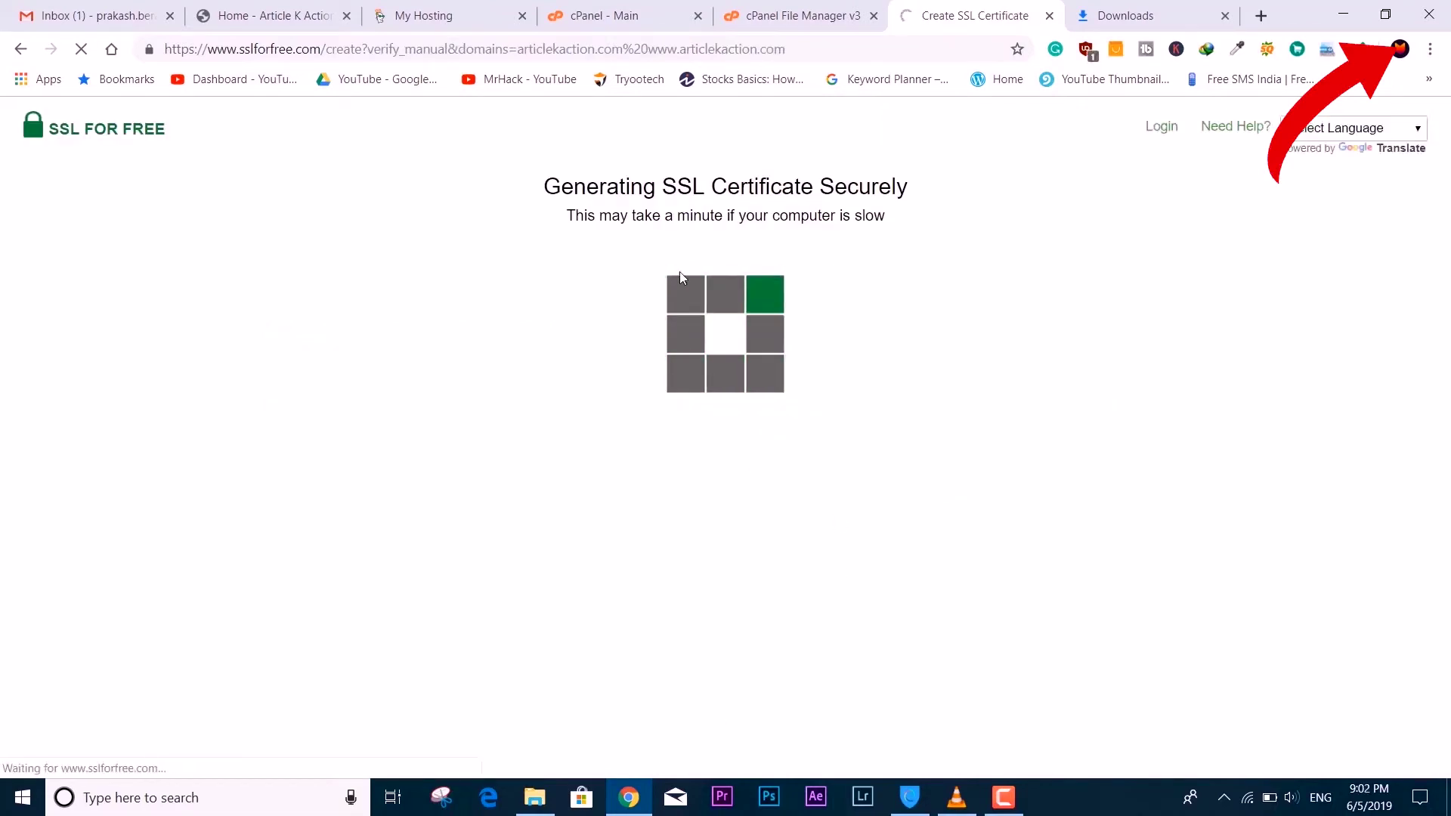
{"action": "scroll", "coordinate": [1058, 363], "scroll_direction": "down", "scroll_amount": 1}
{"action": "scroll", "coordinate": [599, 230], "scroll_direction": "up", "scroll_amount": 1}
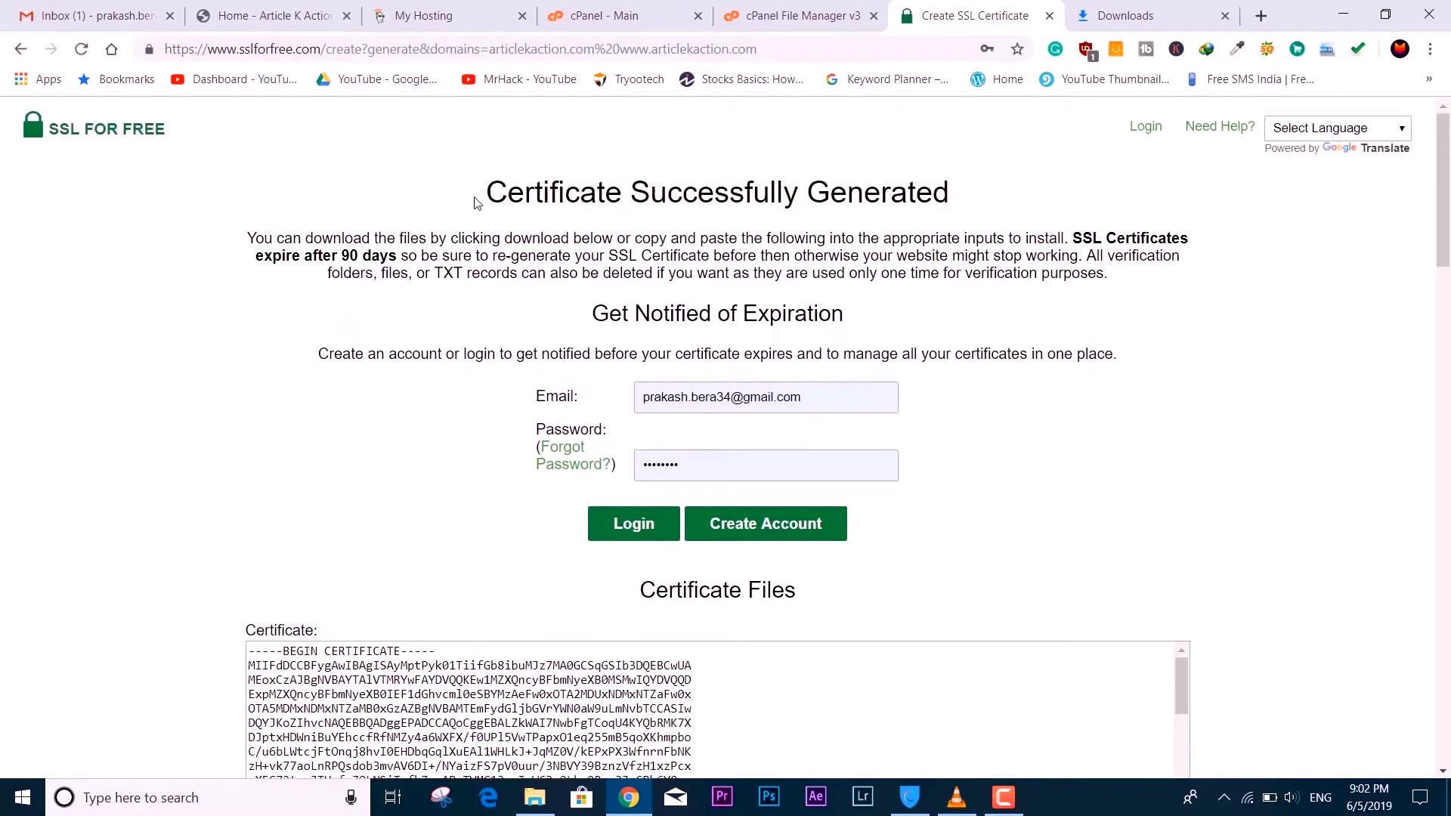
{"action": "left_click_drag", "start_coordinate": [477, 202], "coordinate": [790, 234]}
{"action": "left_click", "coordinate": [1077, 274]}
{"action": "scroll", "coordinate": [1182, 463], "scroll_direction": "down", "scroll_amount": 8}
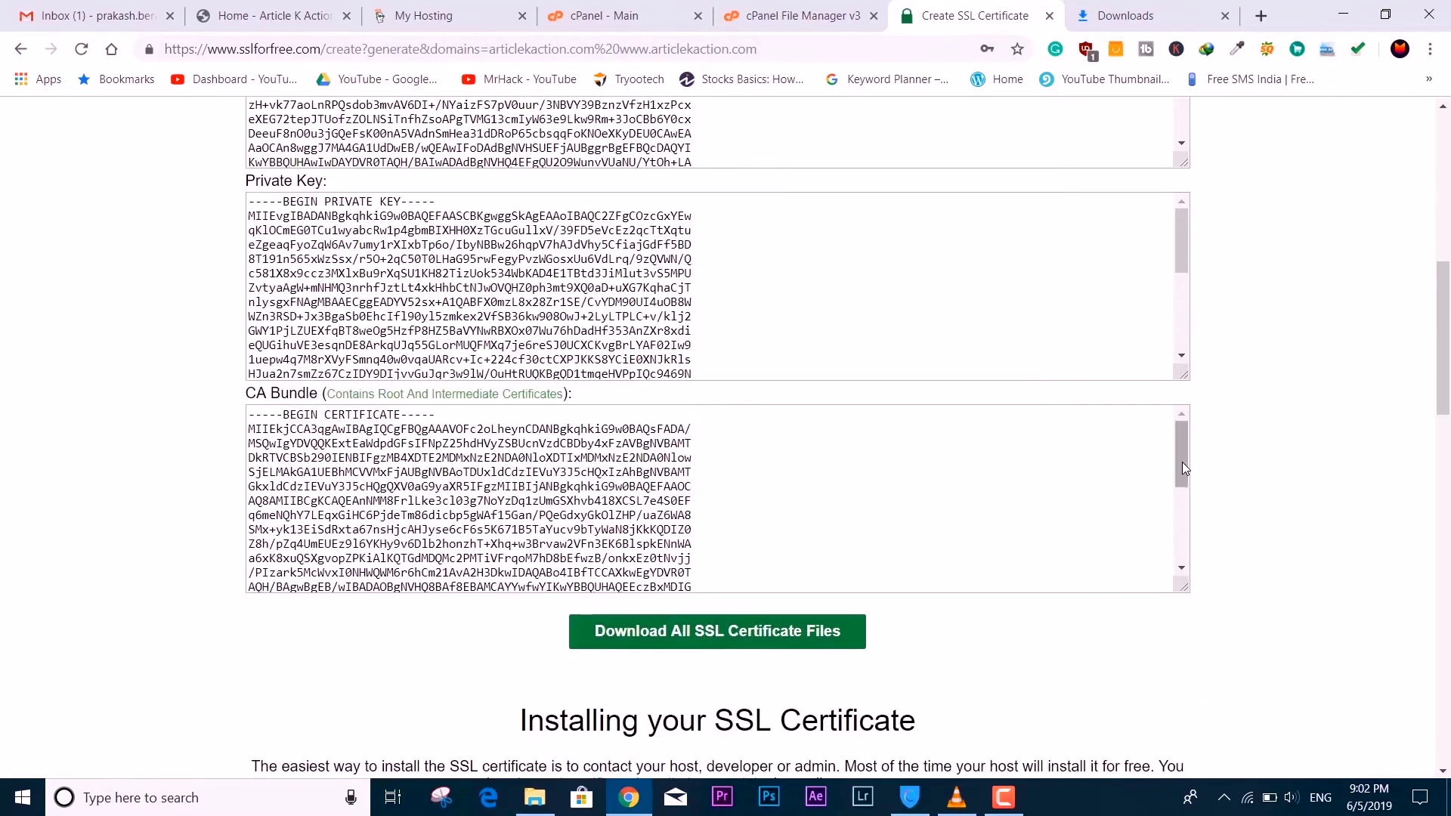
{"action": "scroll", "coordinate": [1182, 468], "scroll_direction": "down", "scroll_amount": 3}
{"action": "scroll", "coordinate": [665, 453], "scroll_direction": "up", "scroll_amount": 7}
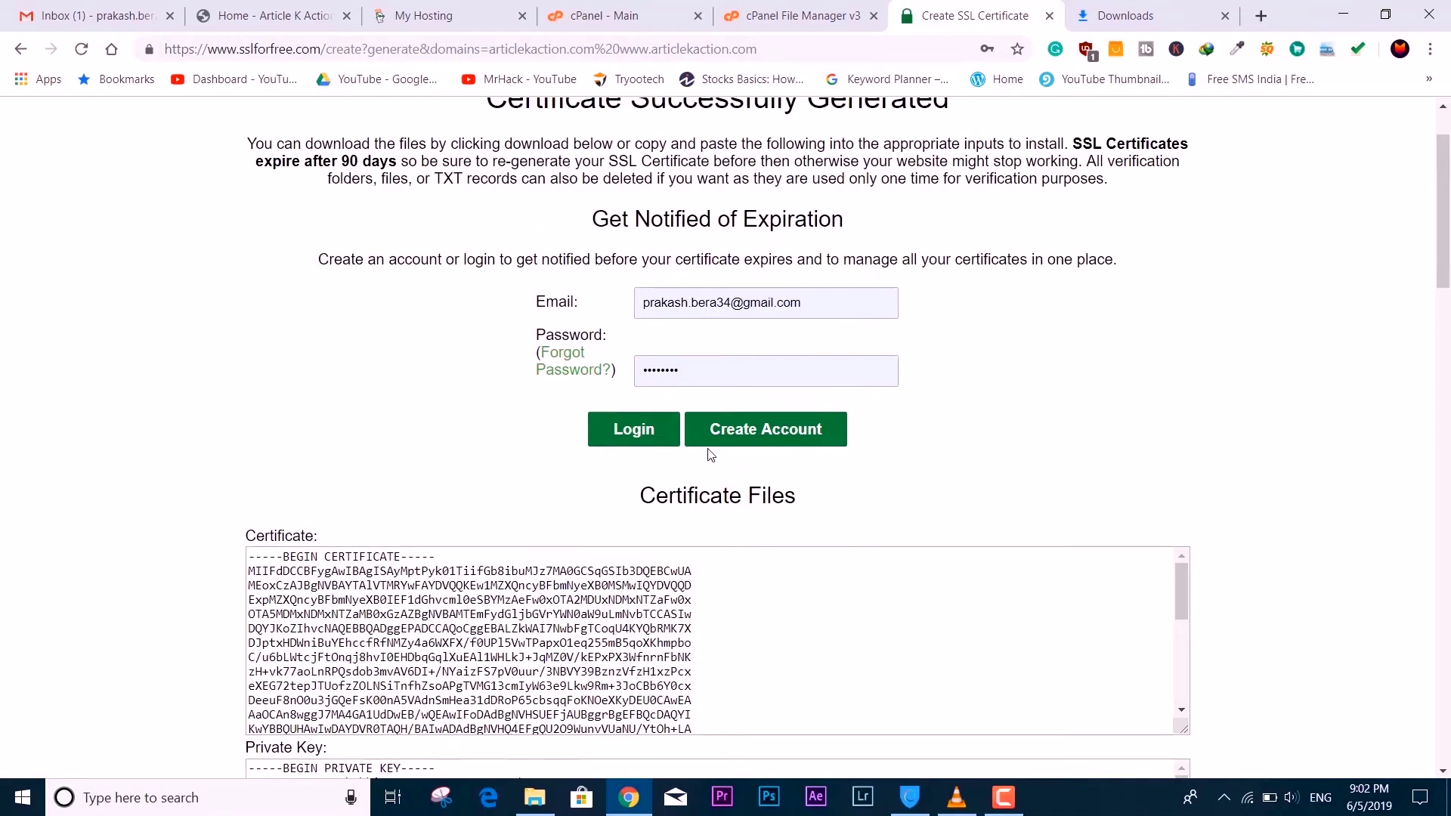
{"action": "scroll", "coordinate": [755, 442], "scroll_direction": "up", "scroll_amount": 1}
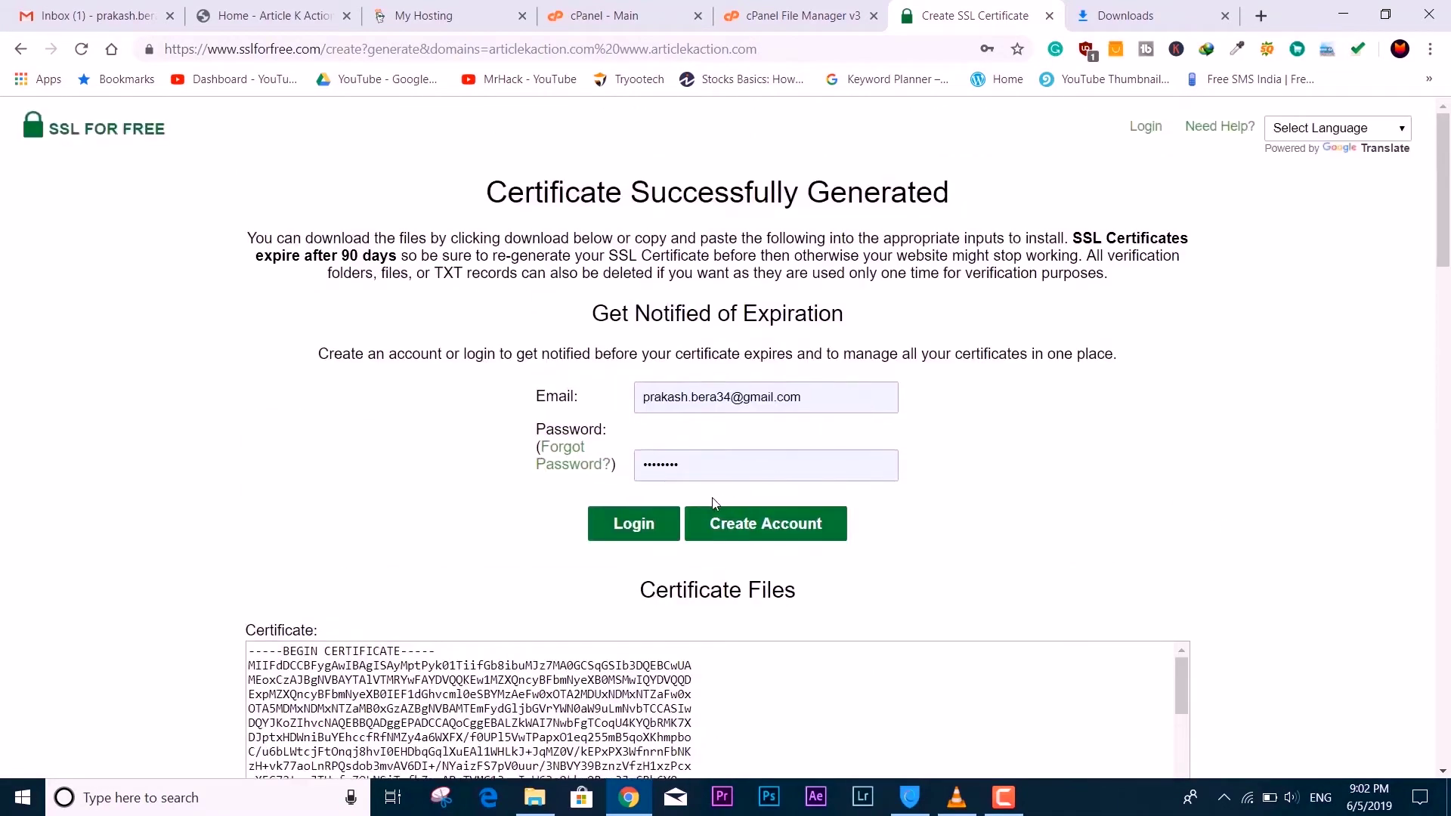
- Sign up for certificate expiry notifications and check the inbox for the notification e-mail
{"action": "left_click", "coordinate": [621, 528]}
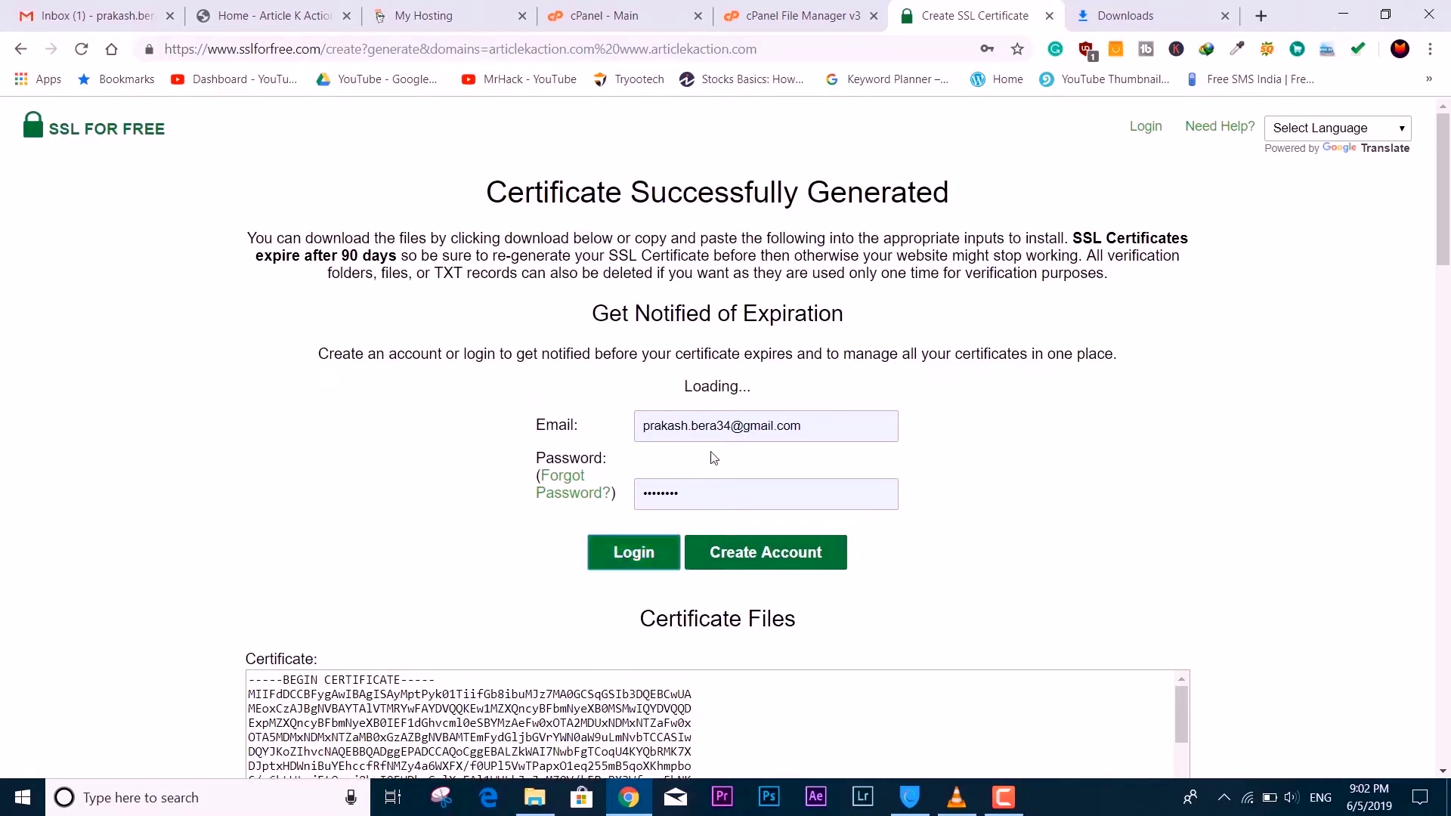
{"action": "scroll", "coordinate": [761, 446], "scroll_direction": "down", "scroll_amount": 8}
{"action": "scroll", "coordinate": [761, 440], "scroll_direction": "up", "scroll_amount": 5}
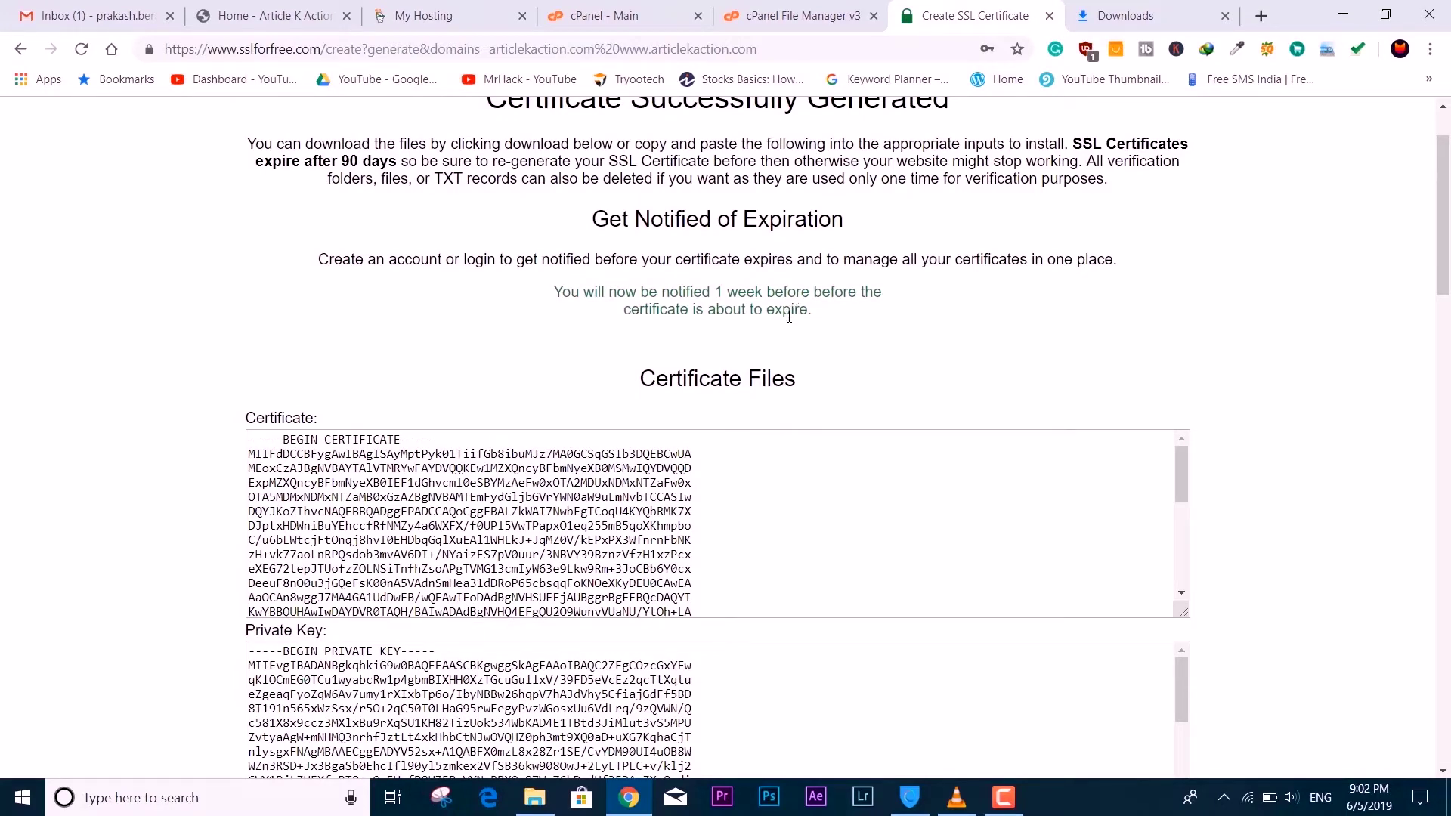
{"action": "left_click", "coordinate": [91, 15]}
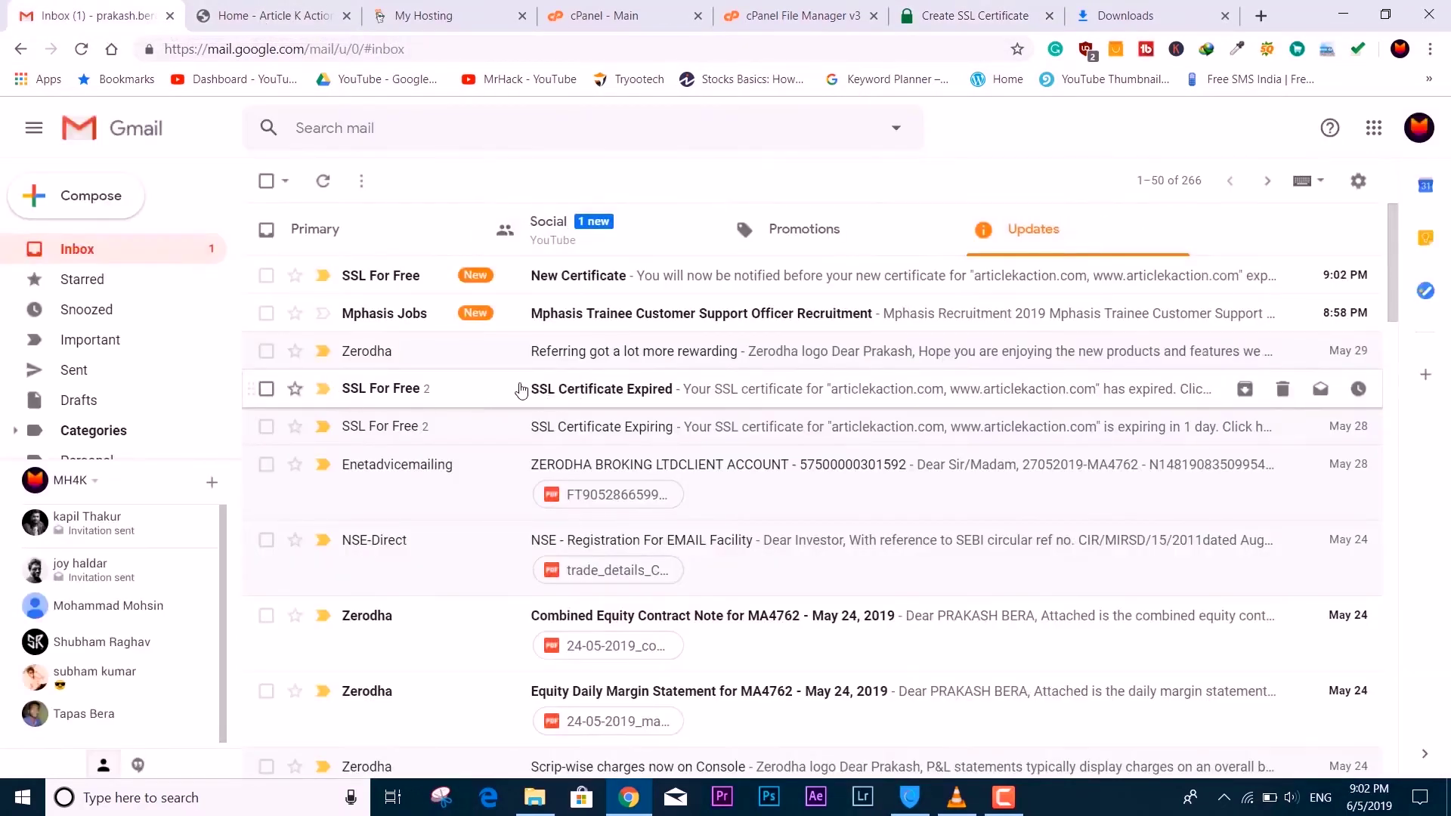
{"action": "key", "text": "ctrl+6"}
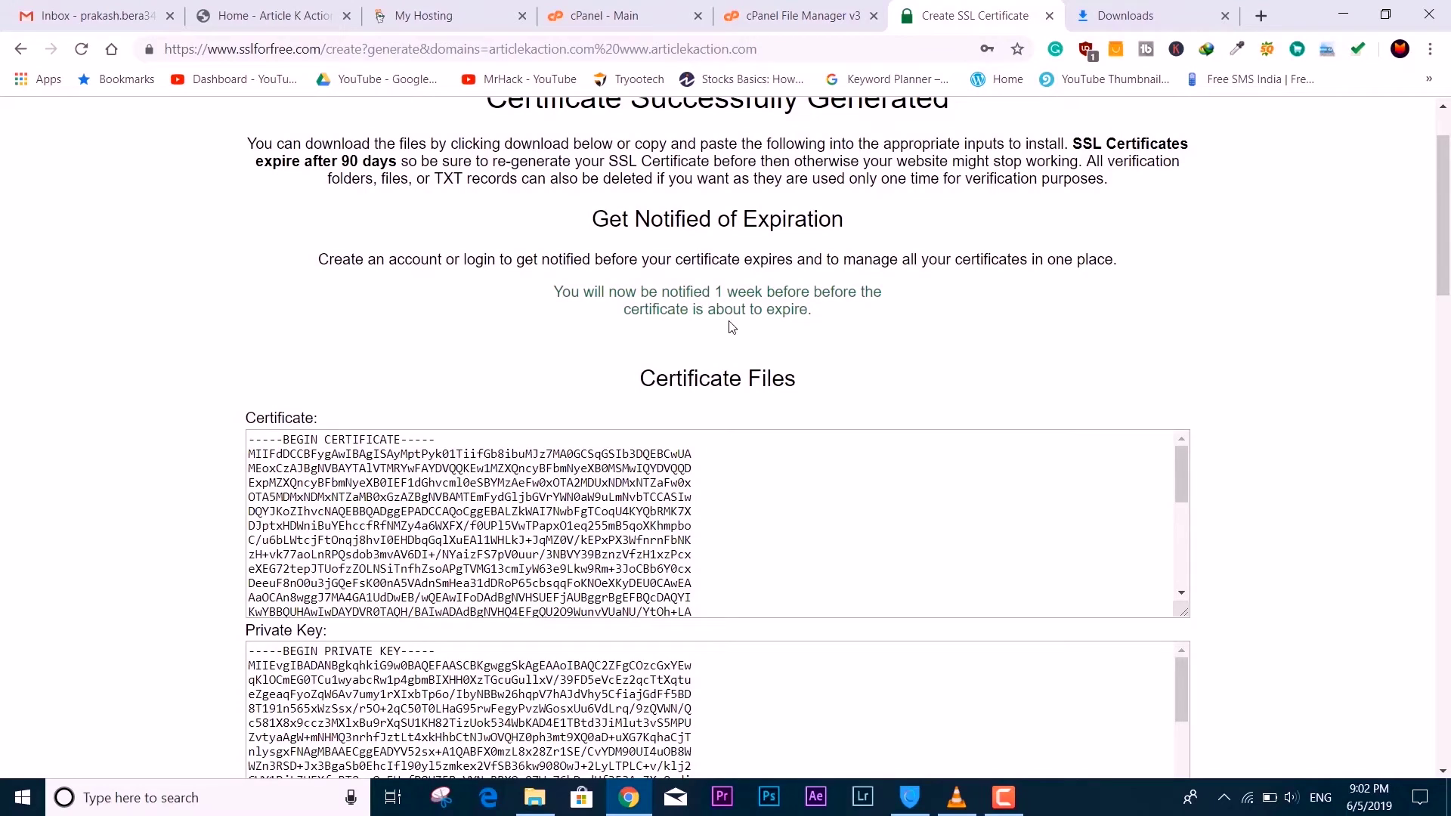
- Download all certificate files as sslforfree.zip and open the archive
{"action": "scroll", "coordinate": [731, 327], "scroll_direction": "up", "scroll_amount": 2}
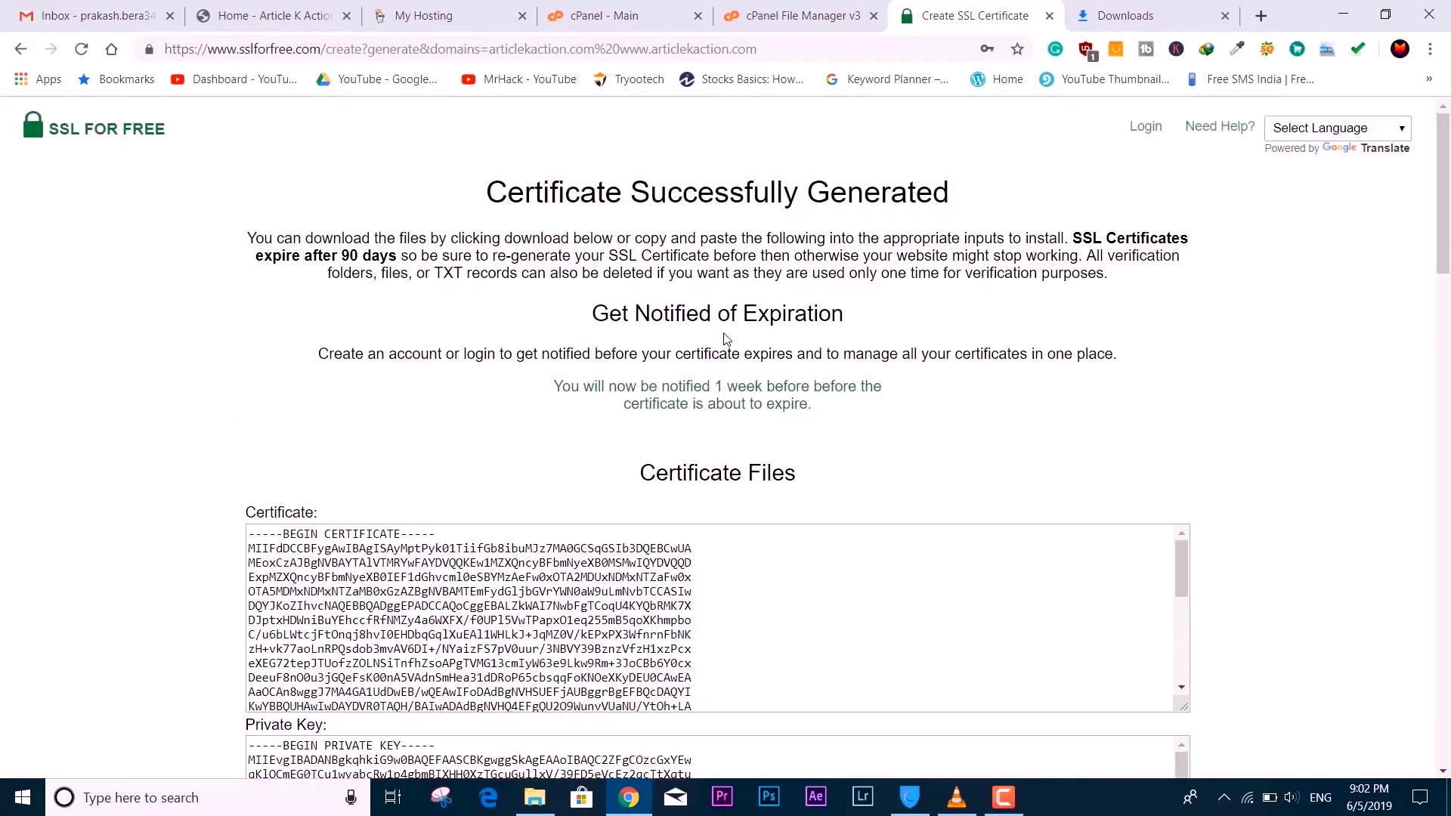
{"action": "scroll", "coordinate": [835, 450], "scroll_direction": "down", "scroll_amount": 7}
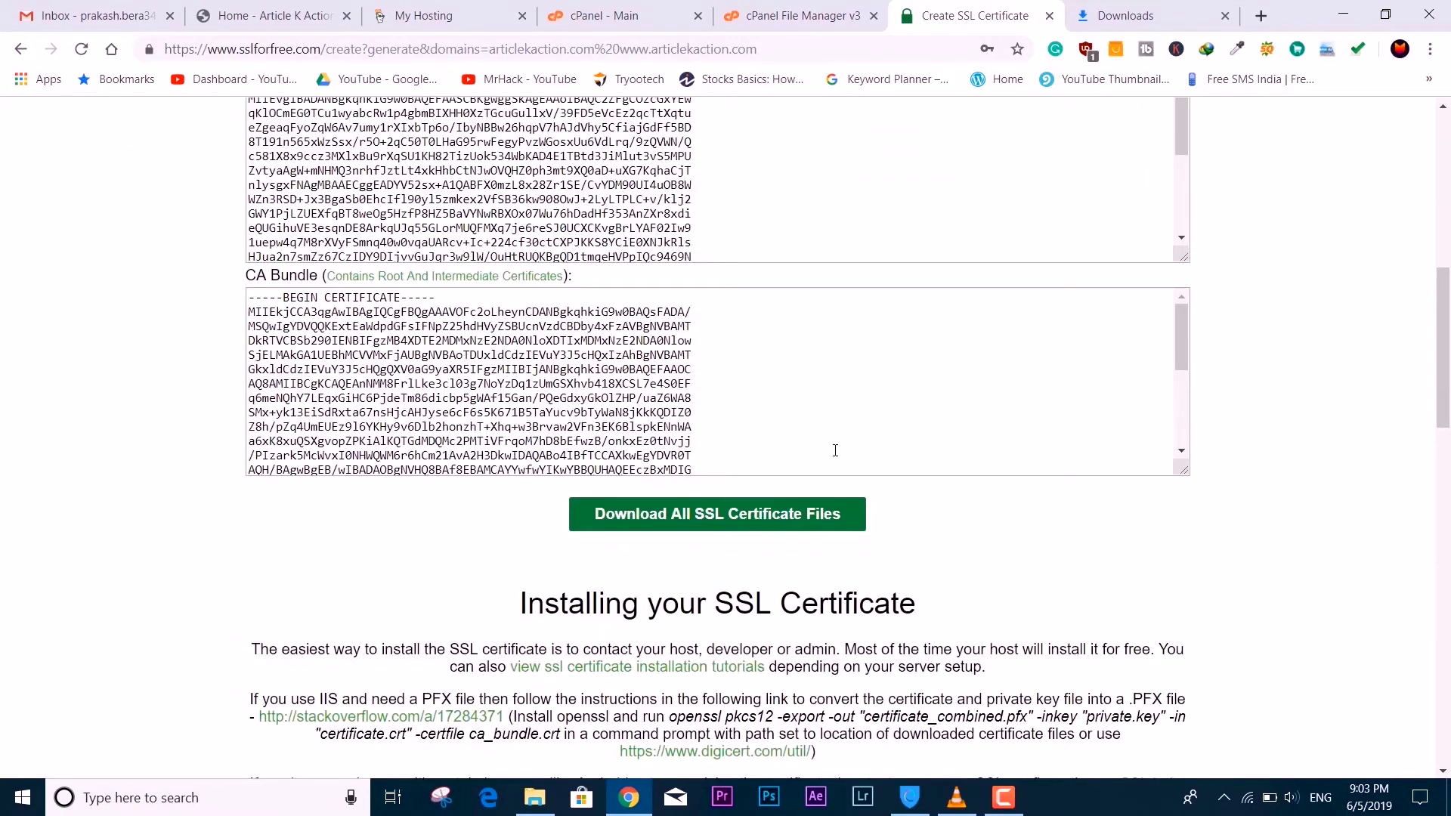
{"action": "scroll", "coordinate": [974, 576], "scroll_direction": "up", "scroll_amount": 3}
{"action": "scroll", "coordinate": [831, 574], "scroll_direction": "down", "scroll_amount": 7}
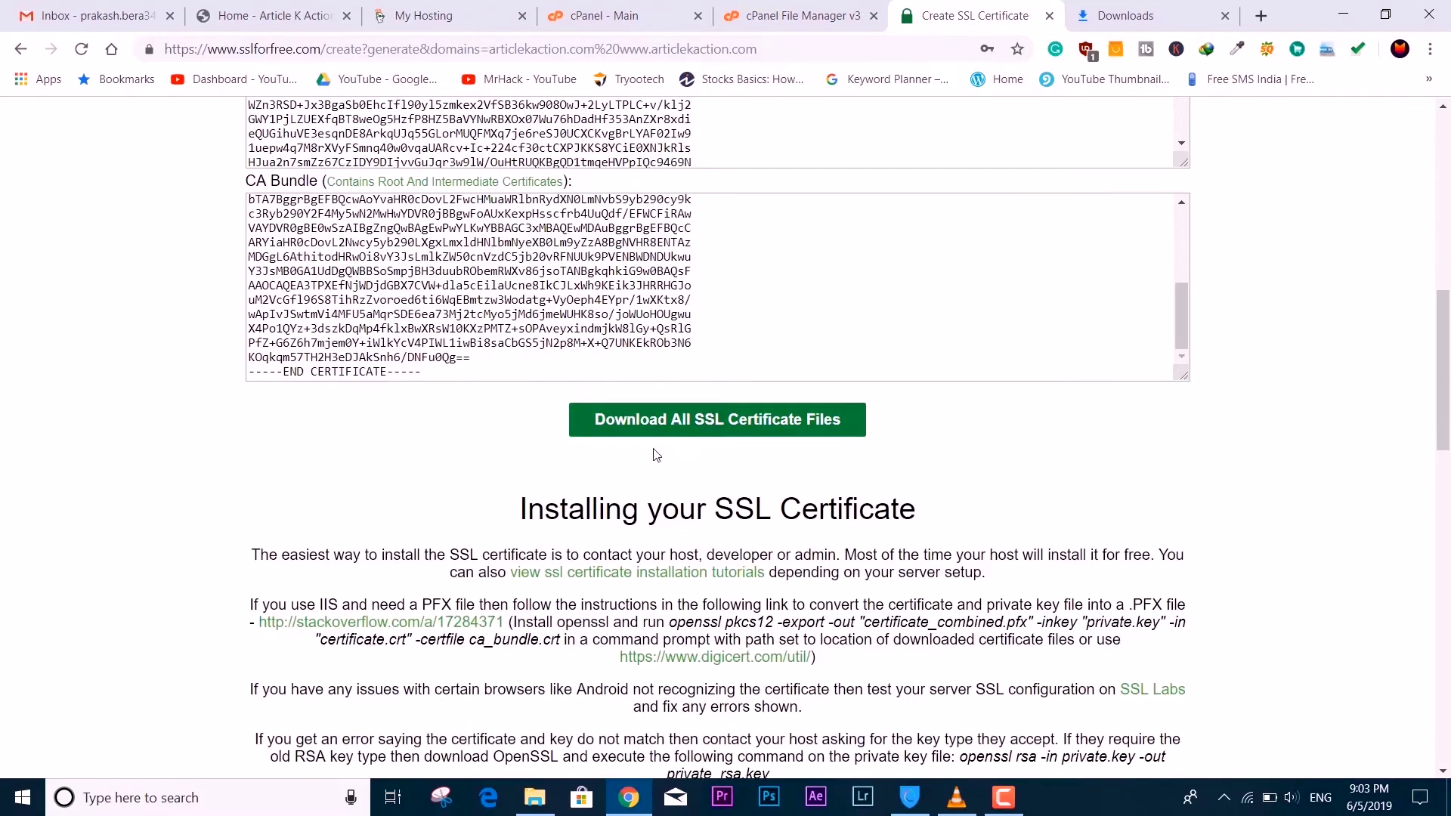
{"action": "left_click", "coordinate": [792, 434]}
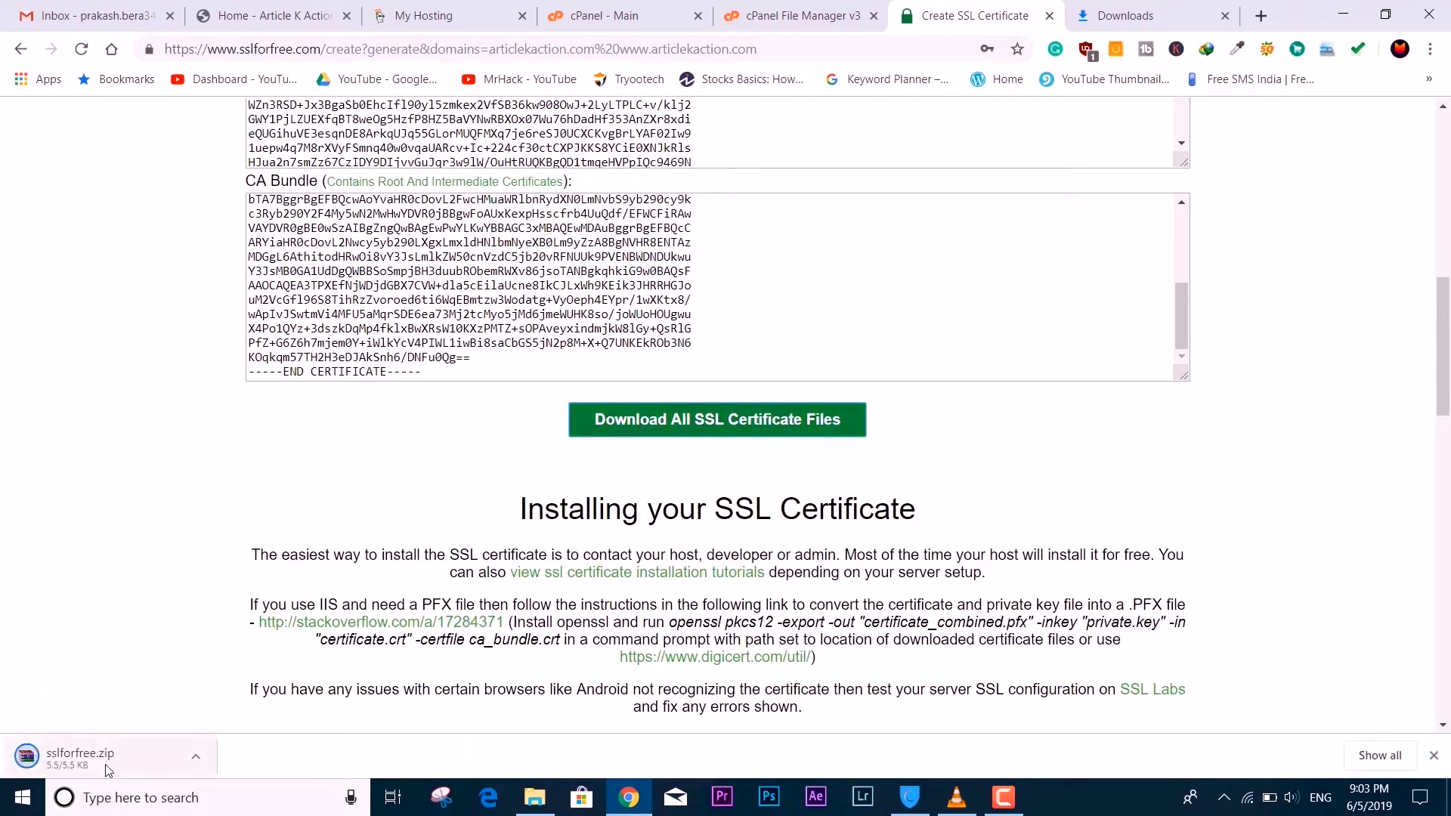
{"action": "left_click", "coordinate": [85, 757]}
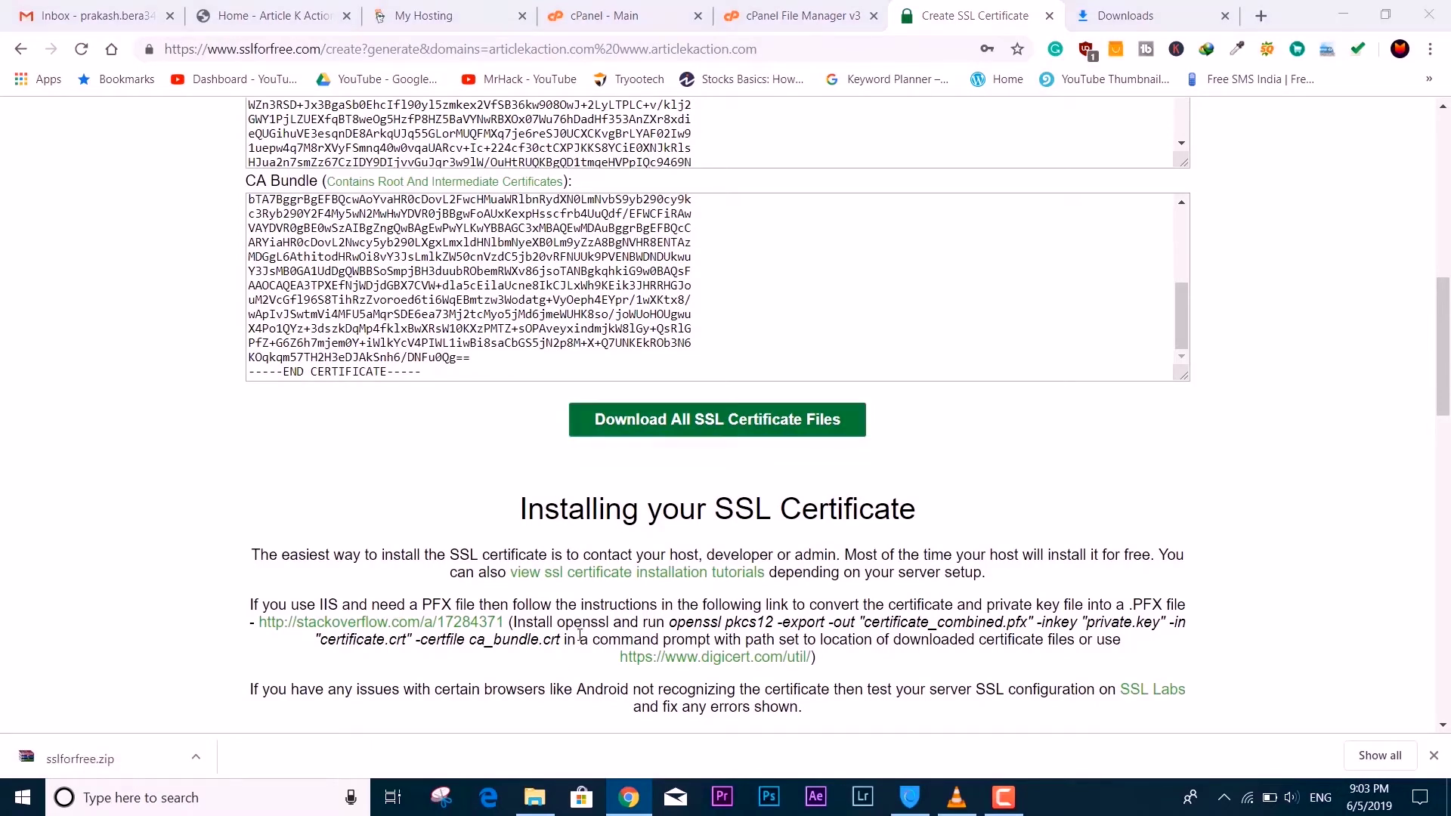
- Extract ca_bundle.crt, certificate.crt and private.key into a new Desktop folder named ssl
{"action": "scroll", "coordinate": [1190, 640], "scroll_direction": "down", "scroll_amount": 5}
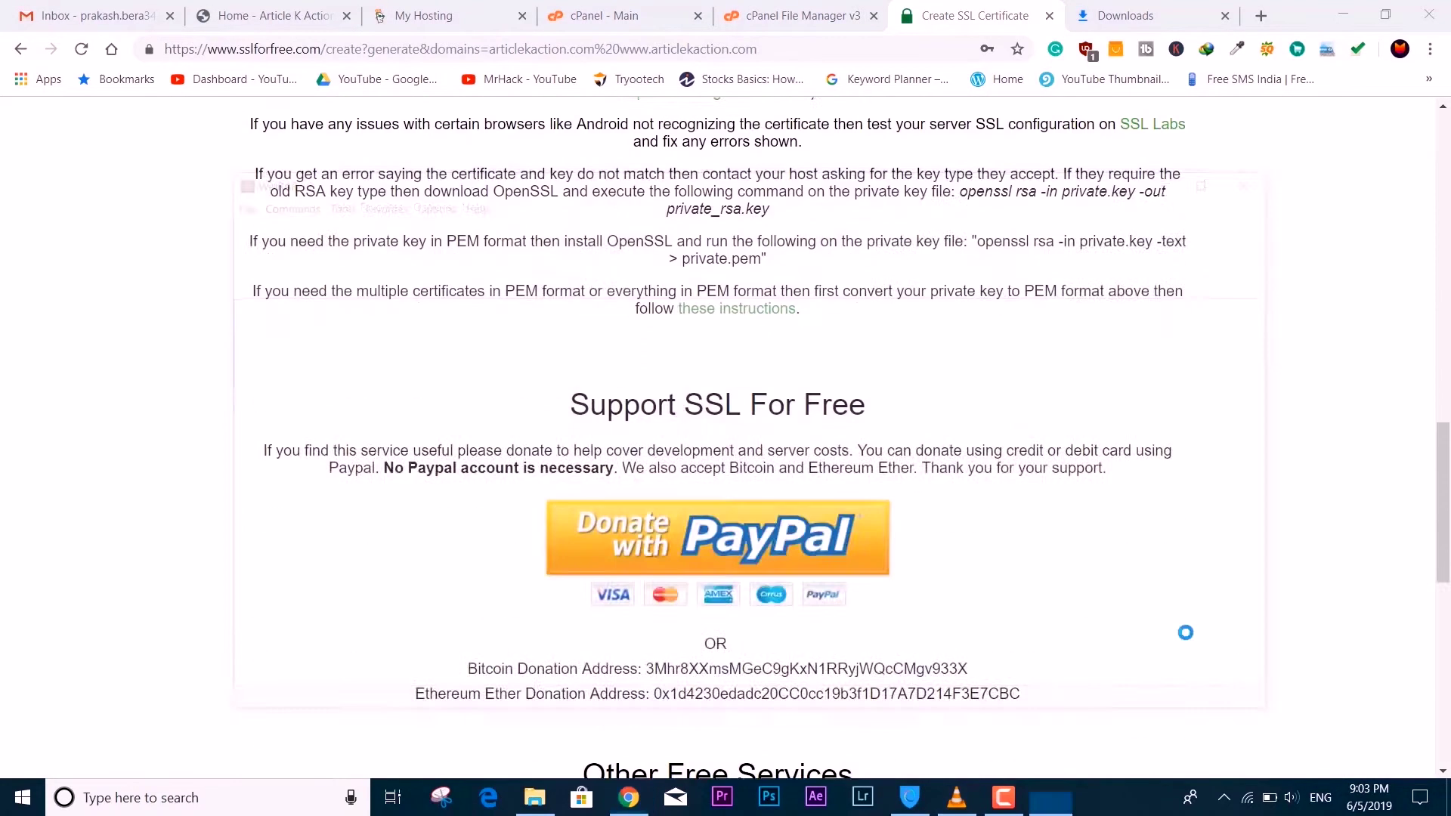
{"action": "key", "text": "ctrl+a"}
{"action": "right_click", "coordinate": [360, 342]}
{"action": "left_click", "coordinate": [423, 431]}
{"action": "left_click", "coordinate": [789, 341]}
{"action": "left_click", "coordinate": [939, 312]}
{"action": "type", "text": "ssl"}
{"action": "key", "text": "Return"}
{"action": "left_click", "coordinate": [785, 643]}
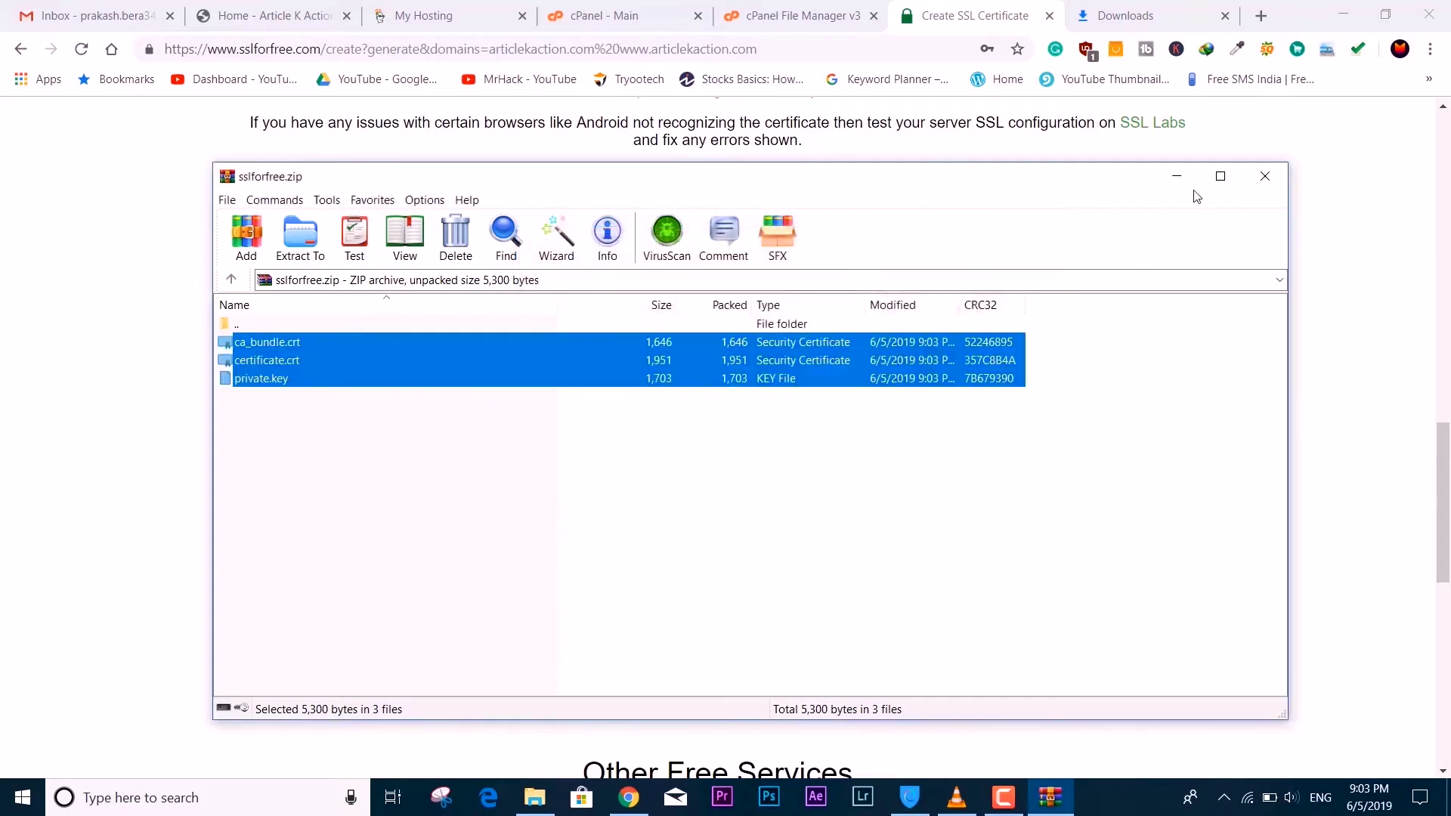
- Close WinRAR and return to the browser's certificate generator page
{"action": "left_click", "coordinate": [1265, 176]}
{"action": "left_click", "coordinate": [801, 15]}
{"action": "left_click", "coordinate": [974, 15]}
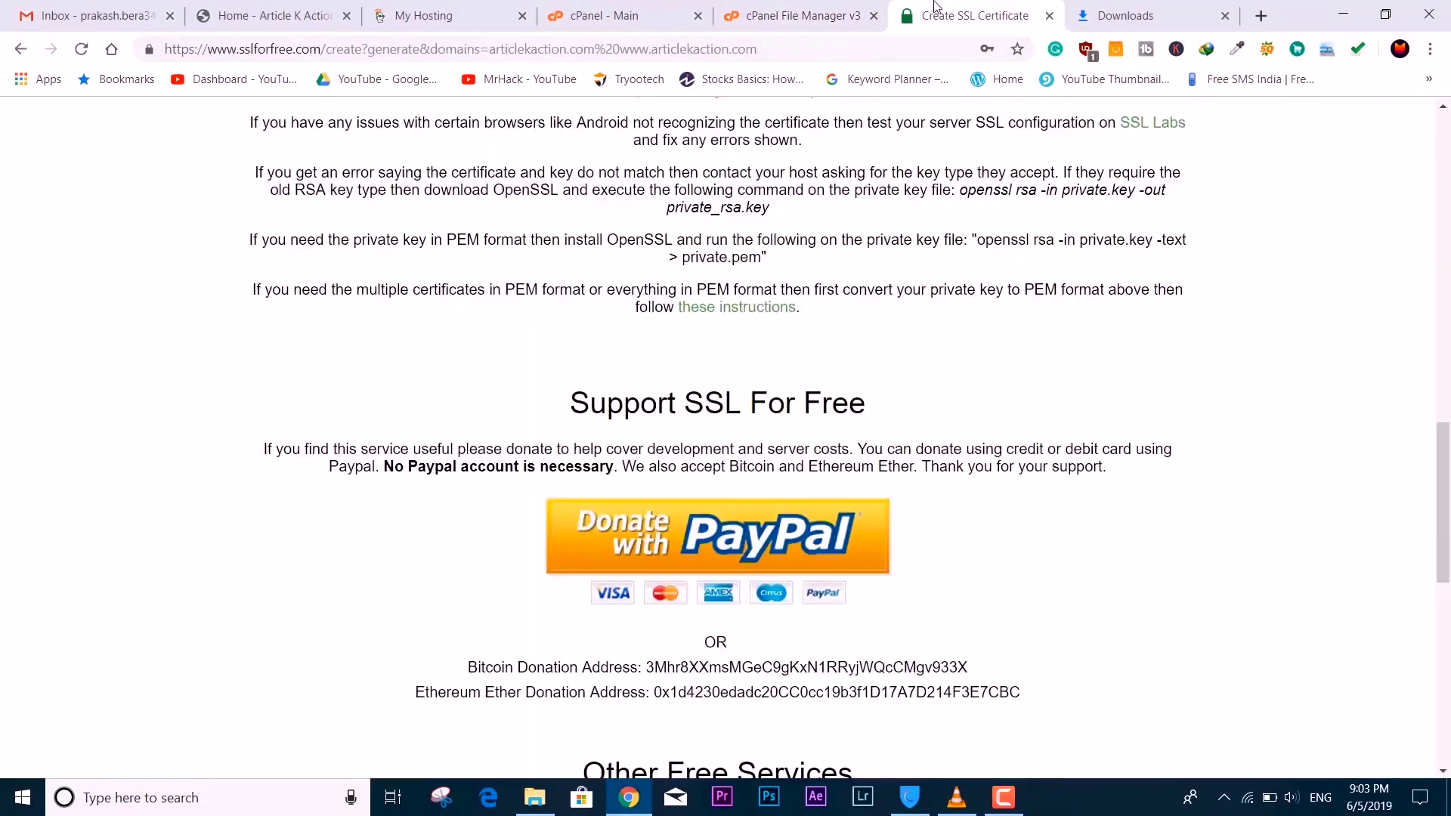
{"action": "scroll", "coordinate": [835, 359], "scroll_direction": "up", "scroll_amount": 15}
- Go to the cPanel home page and open SSL/TLS under Security
{"action": "left_click", "coordinate": [746, 14]}
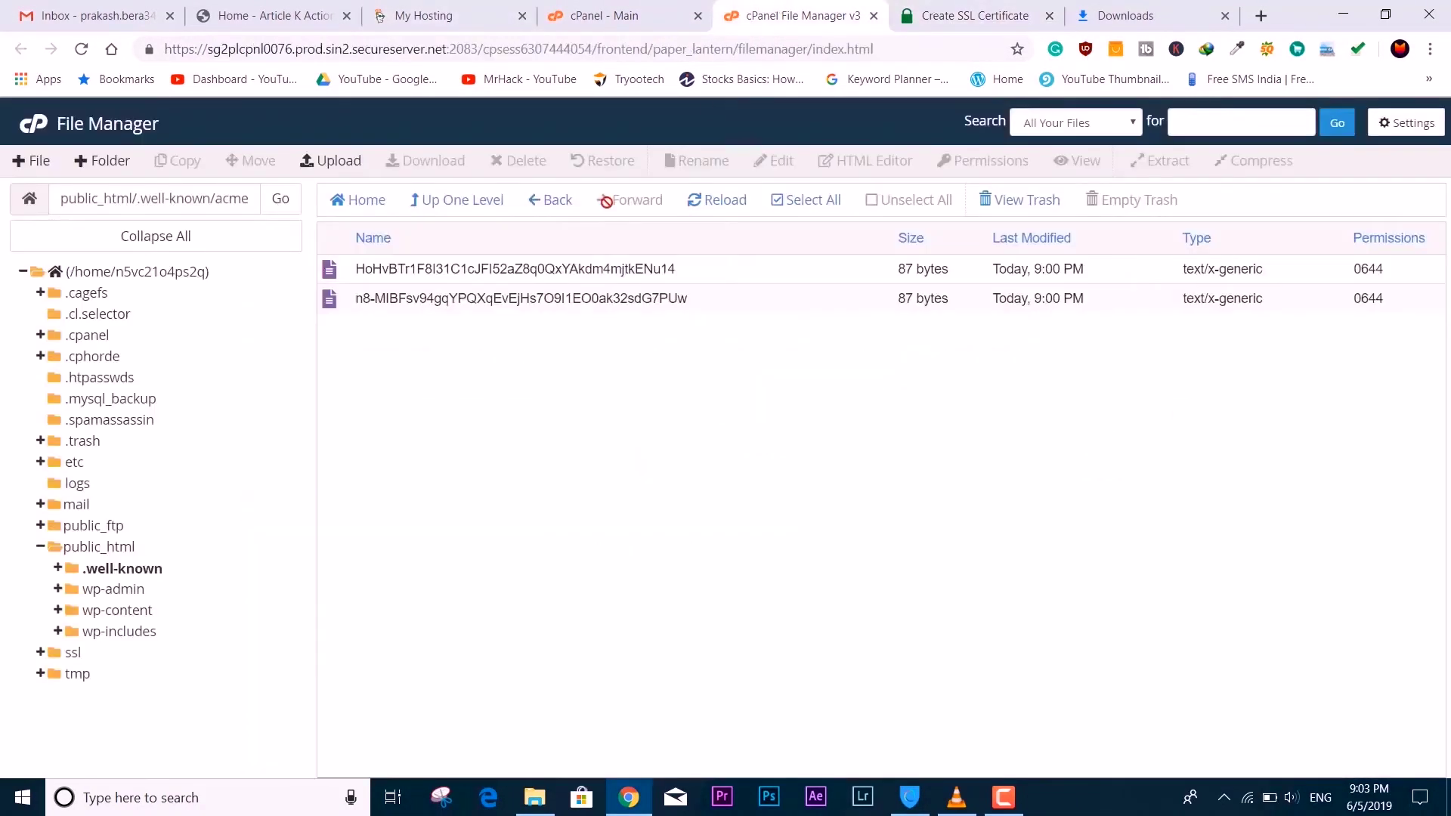
{"action": "left_click", "coordinate": [601, 16]}
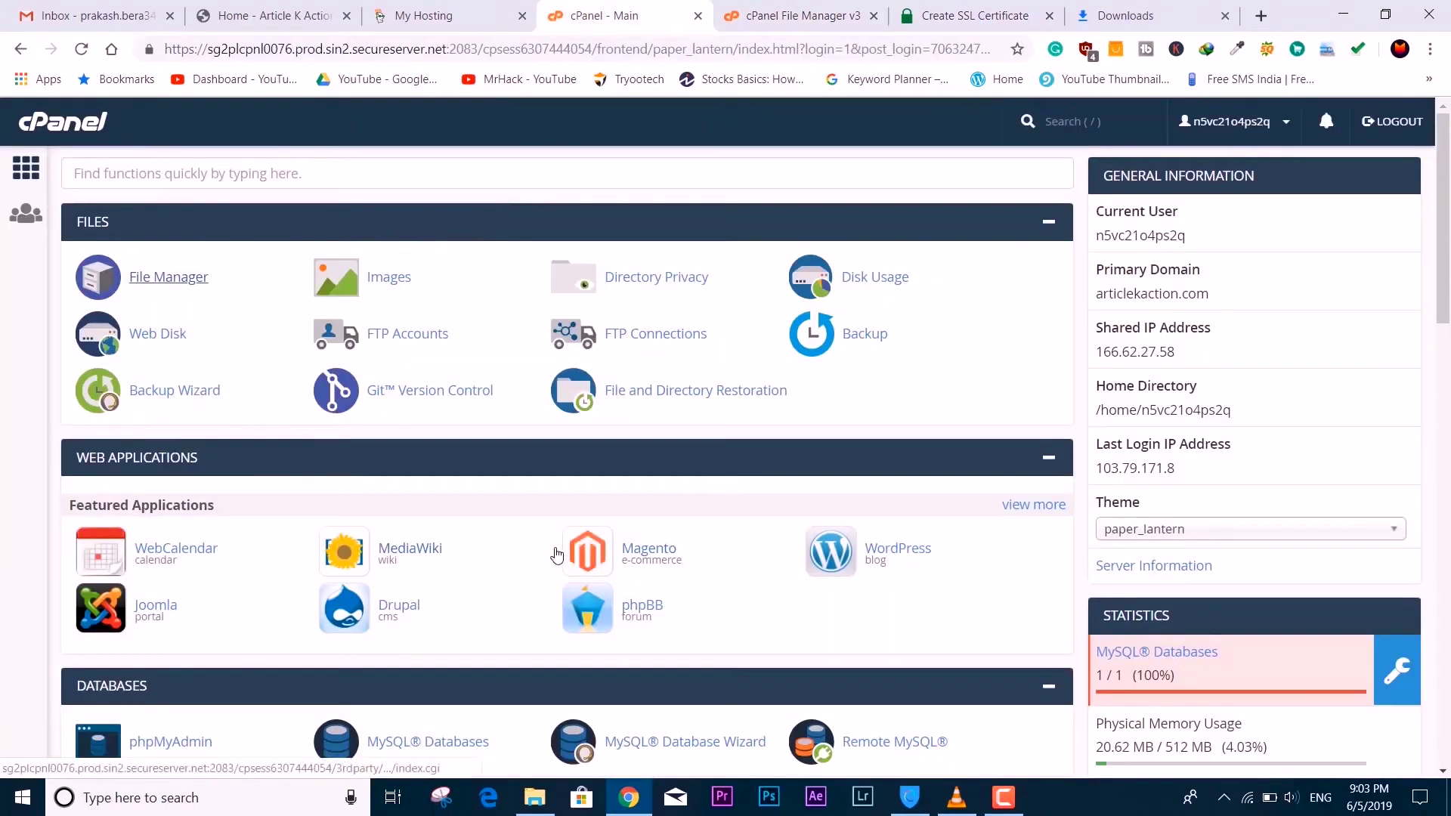
{"action": "scroll", "coordinate": [557, 555], "scroll_direction": "down", "scroll_amount": 10}
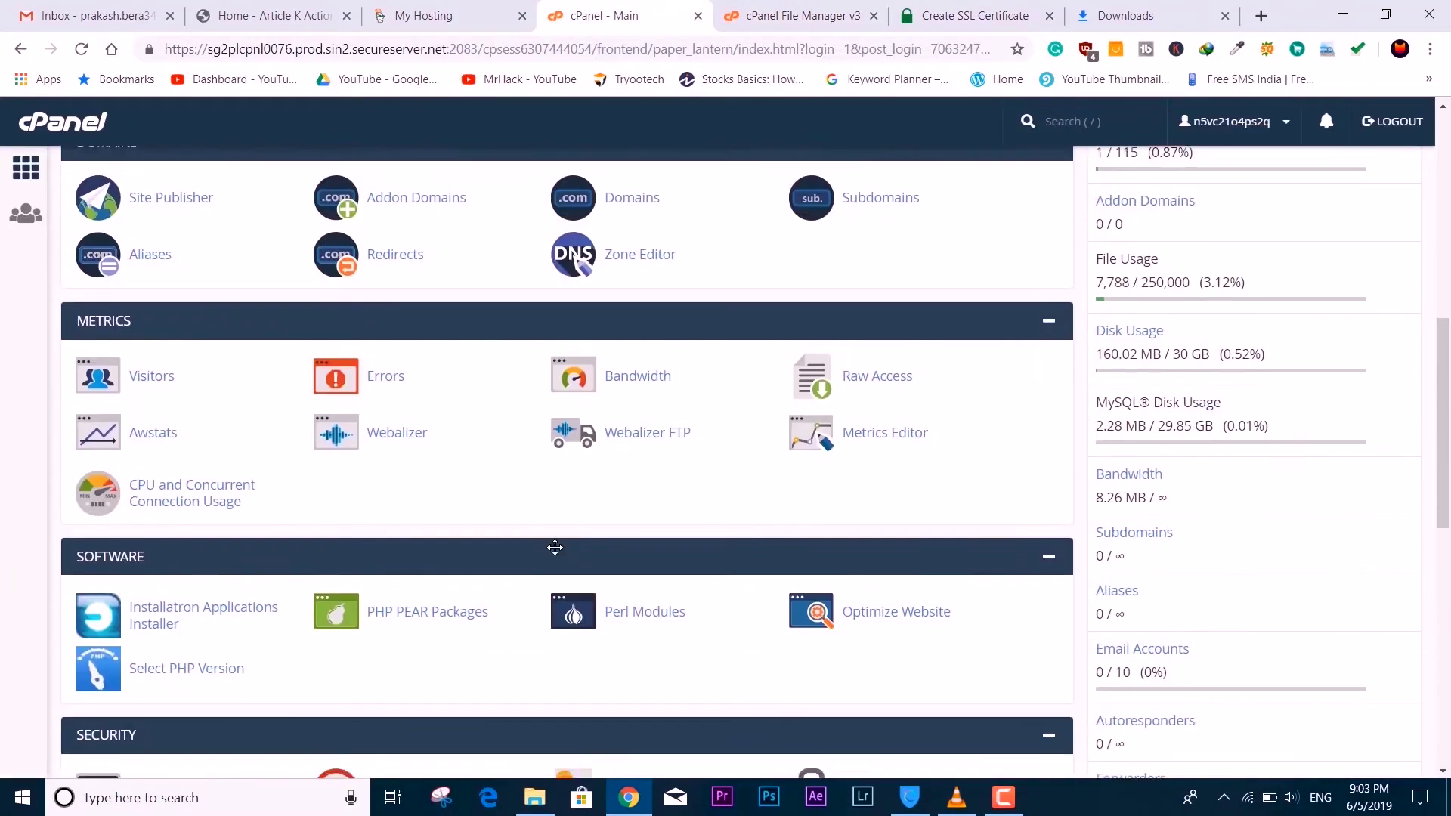
{"action": "scroll", "coordinate": [556, 547], "scroll_direction": "down", "scroll_amount": 5}
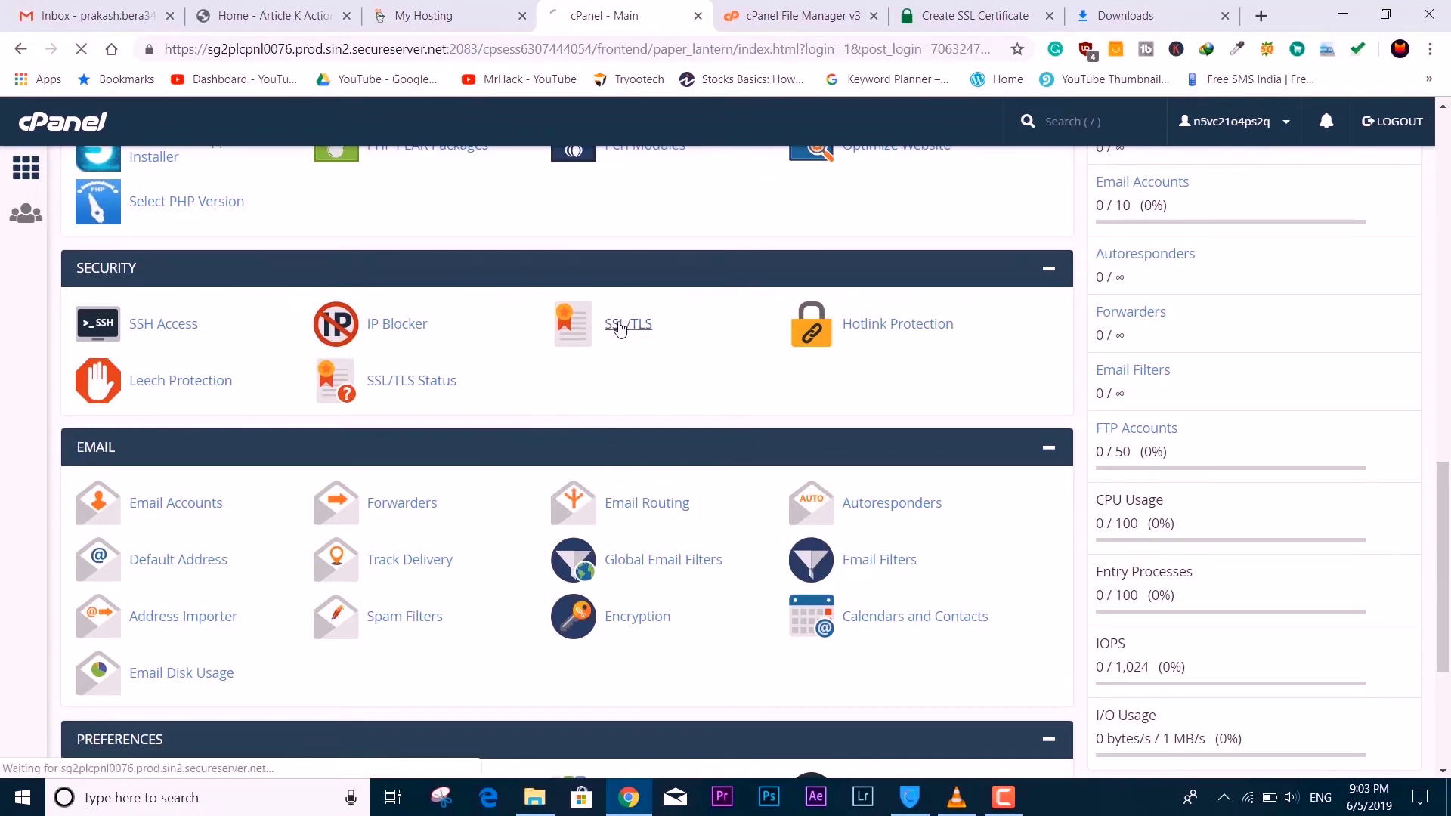
{"action": "left_click", "coordinate": [618, 327]}
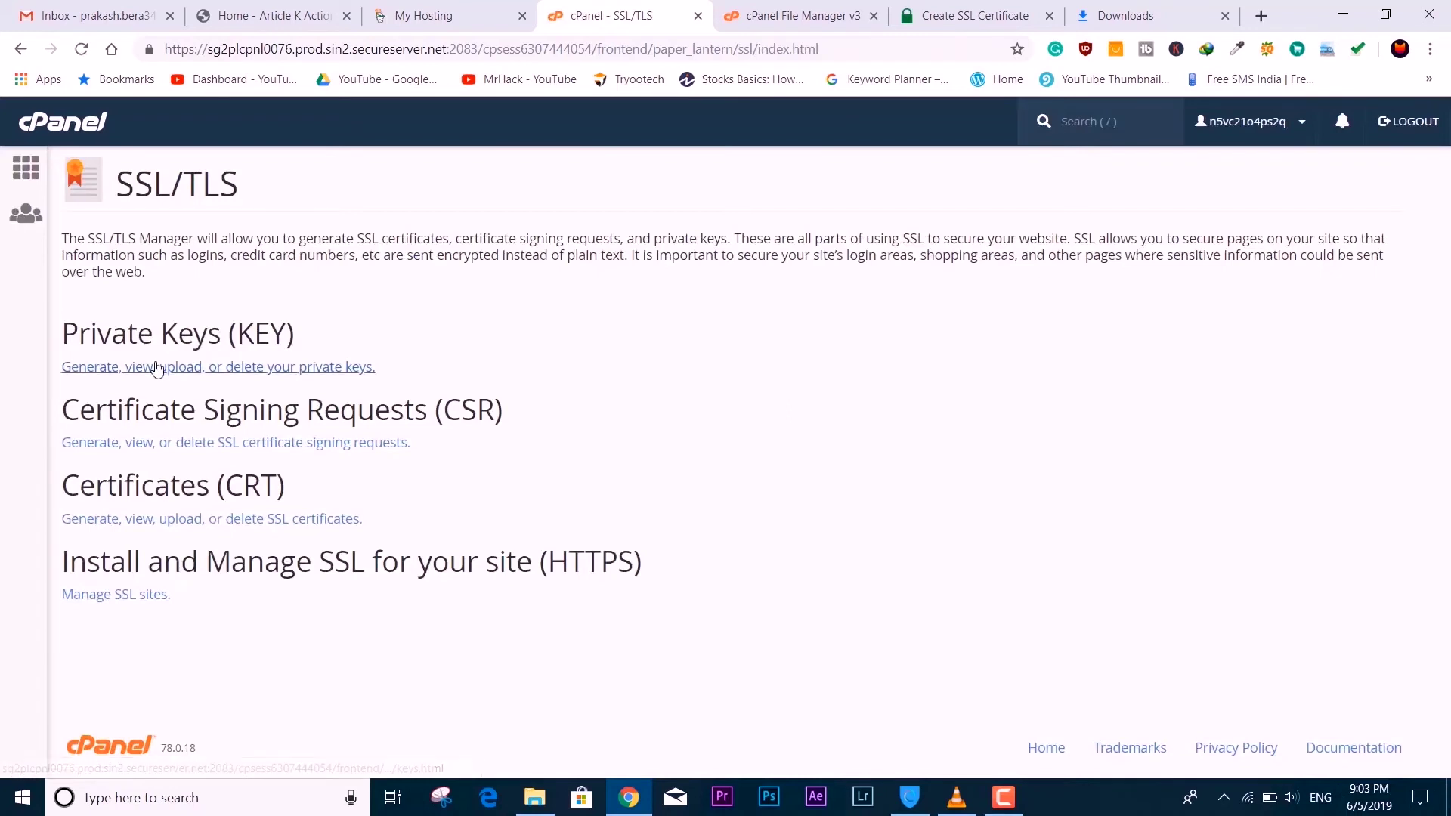
- Open Private Keys and delete the existing articlekaction.com key
{"action": "left_click", "coordinate": [295, 371]}
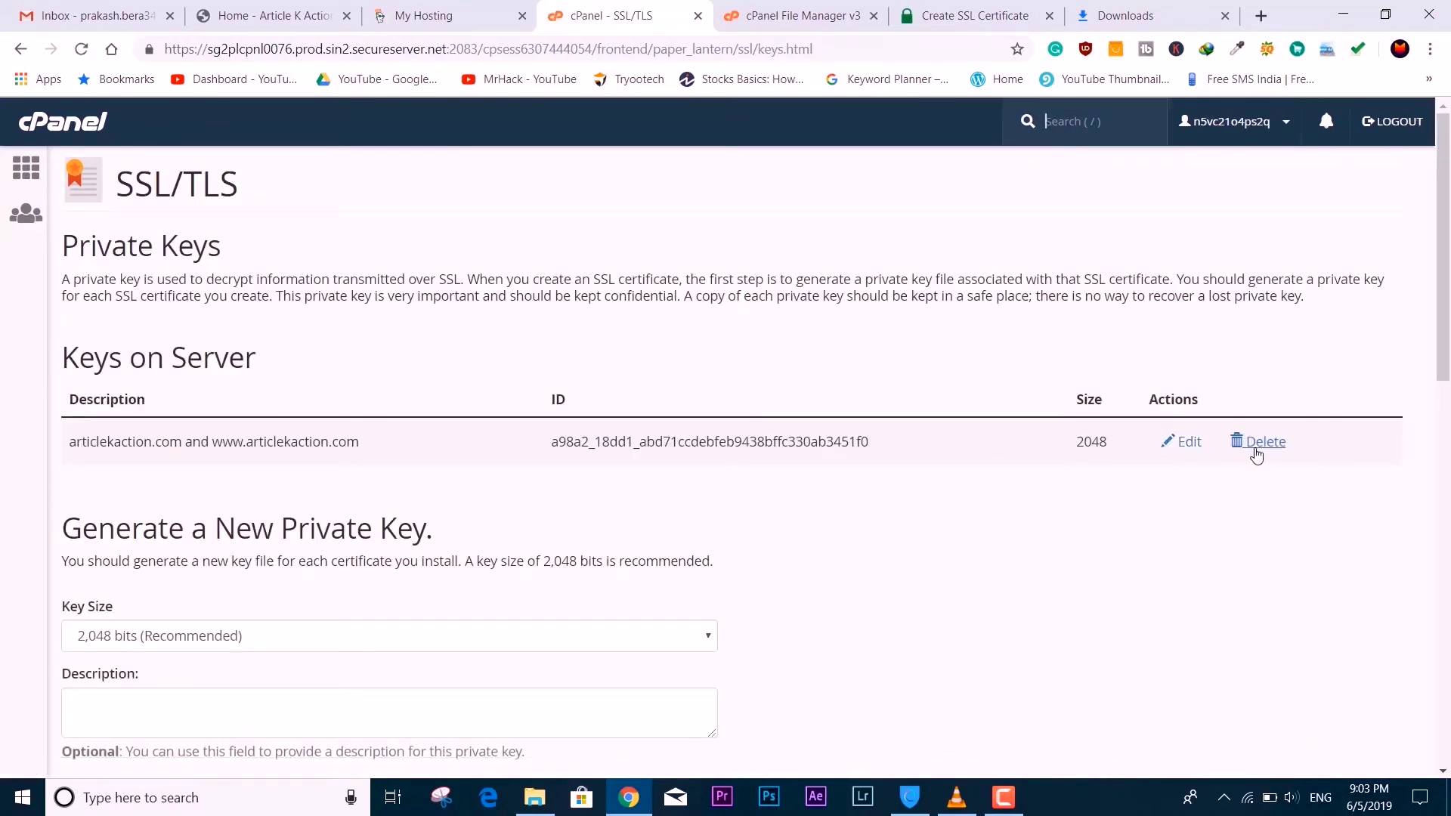
{"action": "left_click", "coordinate": [265, 15]}
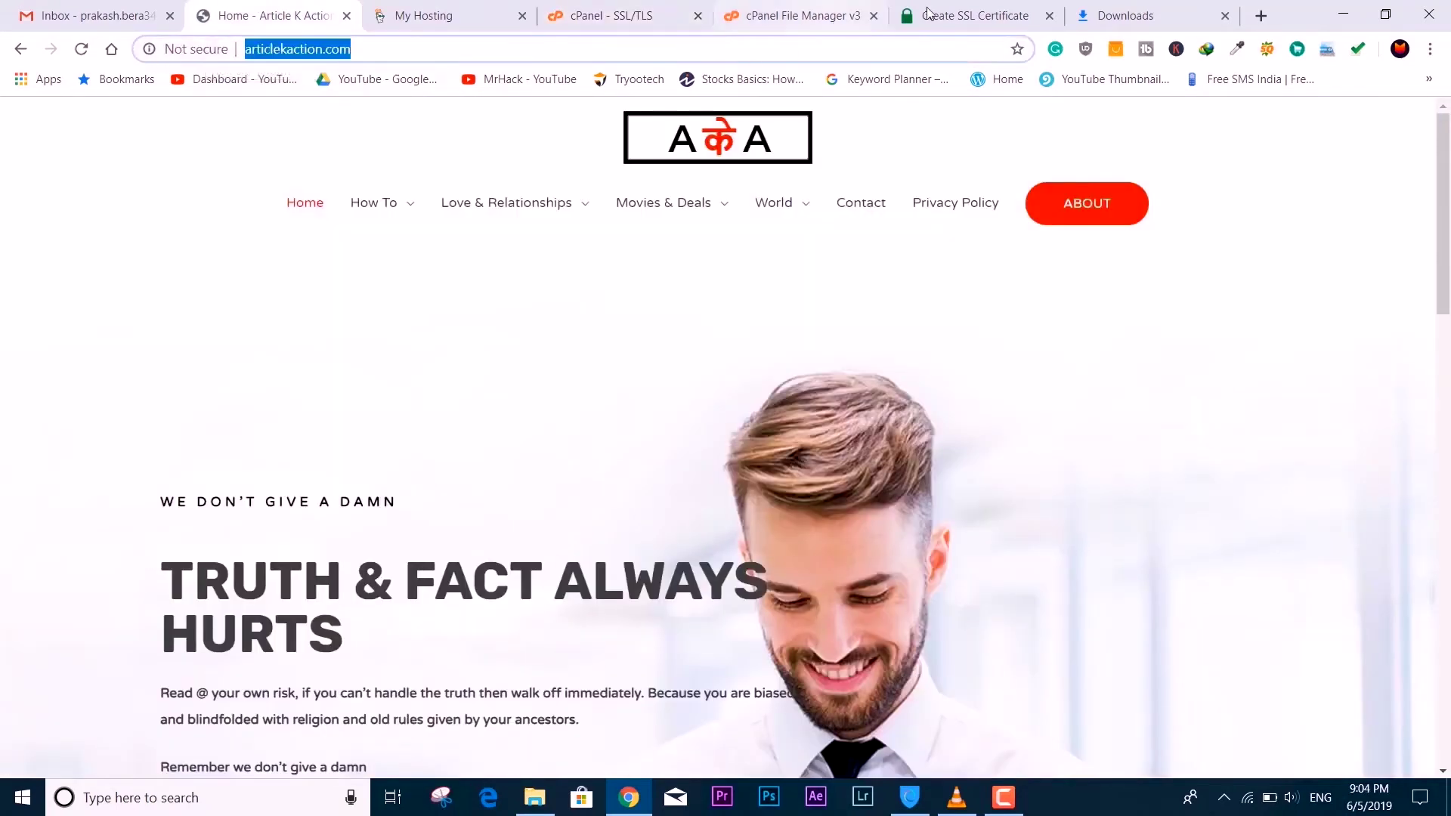
{"action": "left_click", "coordinate": [974, 15]}
{"action": "left_click", "coordinate": [831, 12]}
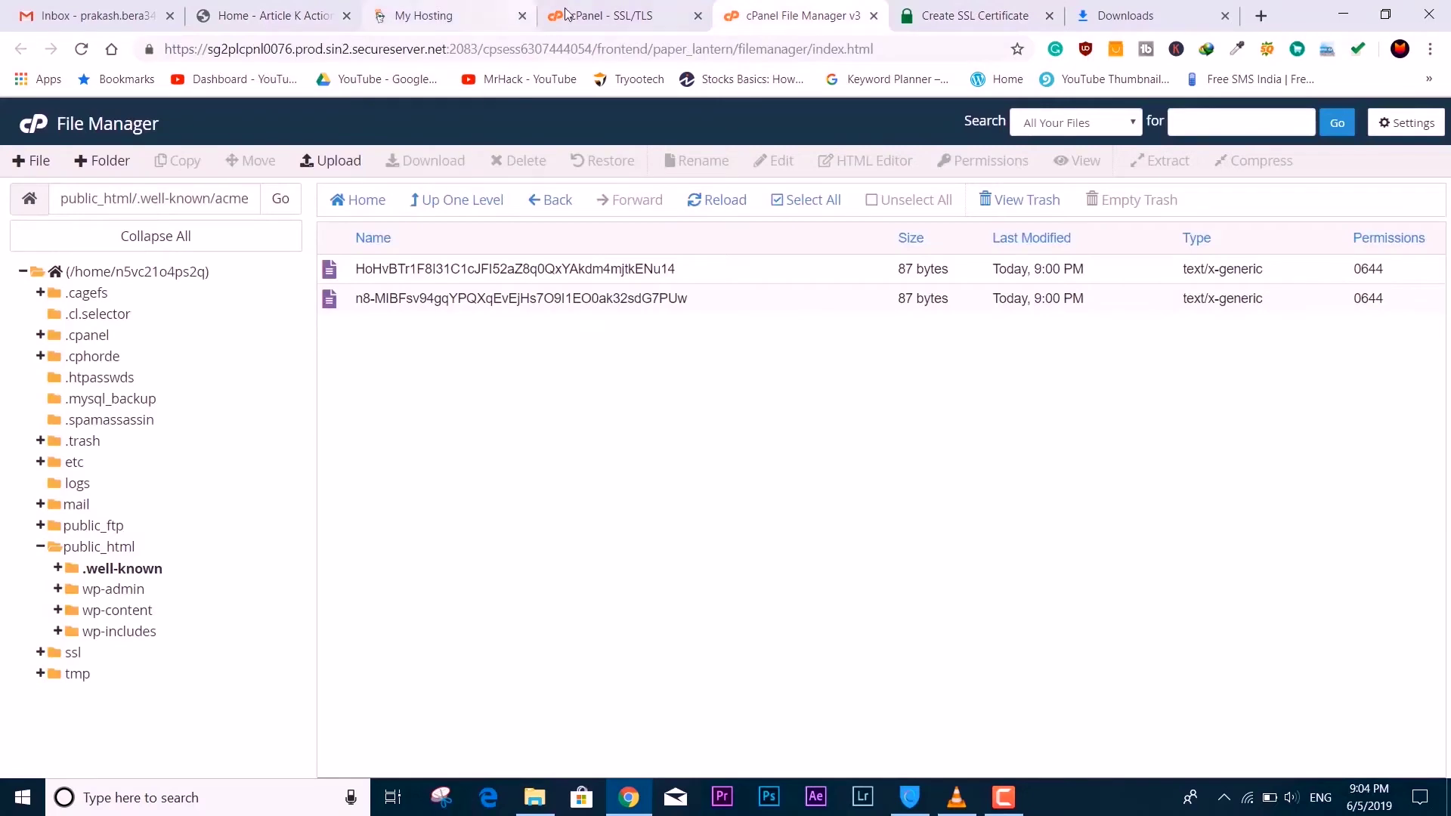
{"action": "left_click", "coordinate": [612, 15]}
{"action": "left_click", "coordinate": [1260, 439]}
{"action": "left_click", "coordinate": [125, 390]}
{"action": "left_click", "coordinate": [729, 408]}
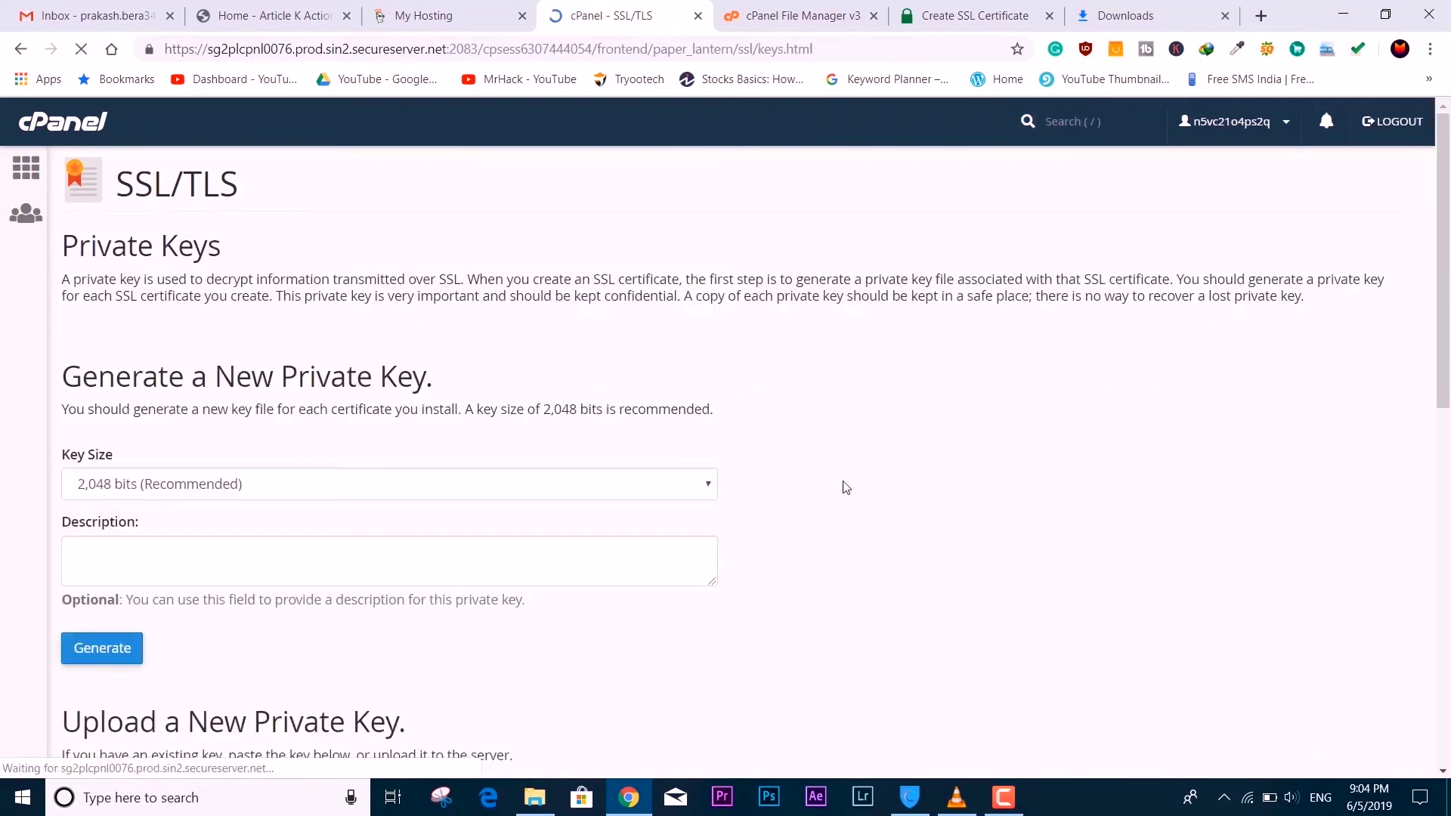
{"action": "scroll", "coordinate": [388, 498], "scroll_direction": "down", "scroll_amount": 5}
{"action": "scroll", "coordinate": [208, 457], "scroll_direction": "up", "scroll_amount": 3}
{"action": "scroll", "coordinate": [207, 457], "scroll_direction": "down", "scroll_amount": 6}
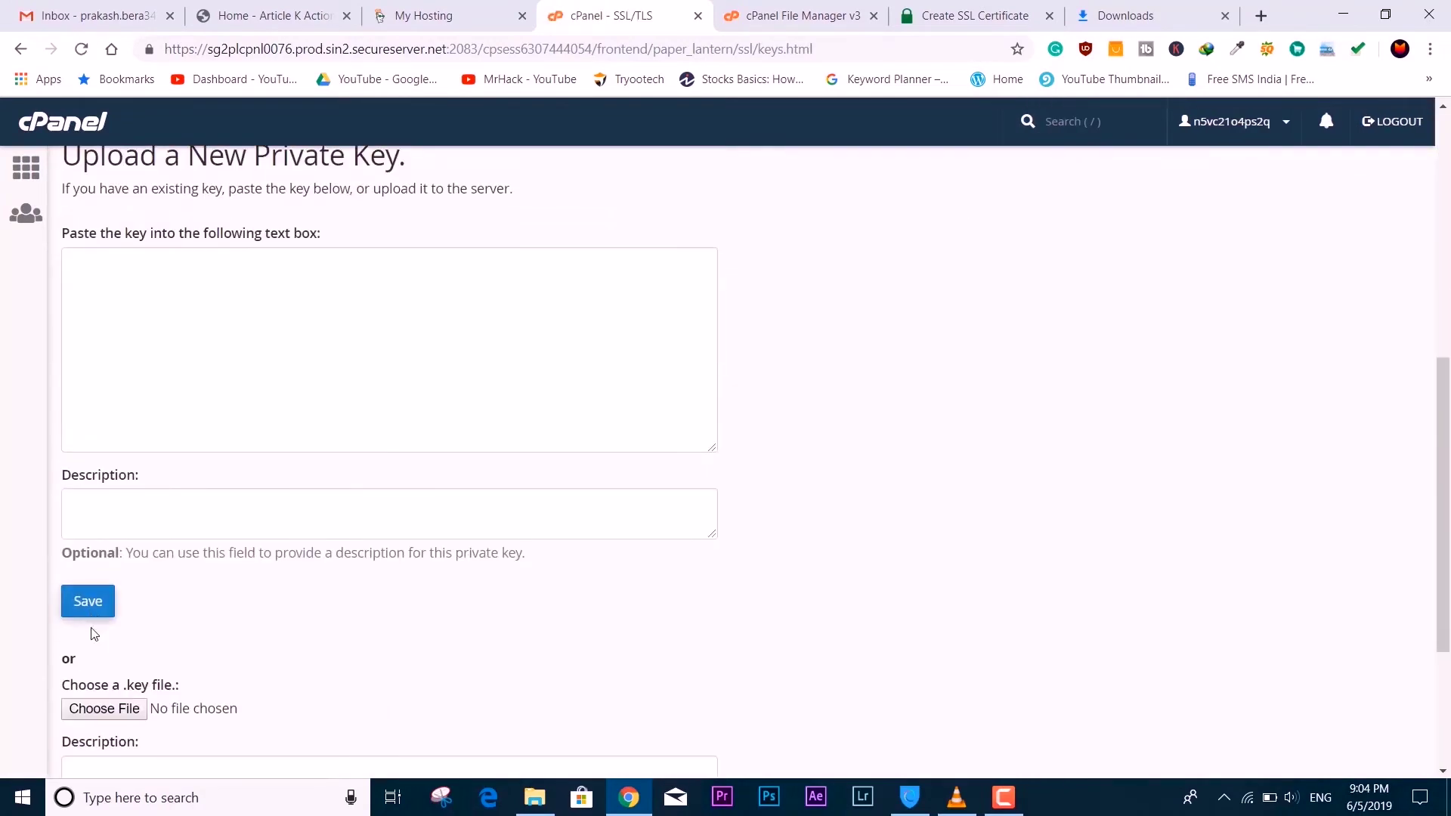
- Upload private.key from the Desktop ssl folder to the server
{"action": "left_click", "coordinate": [104, 708]}
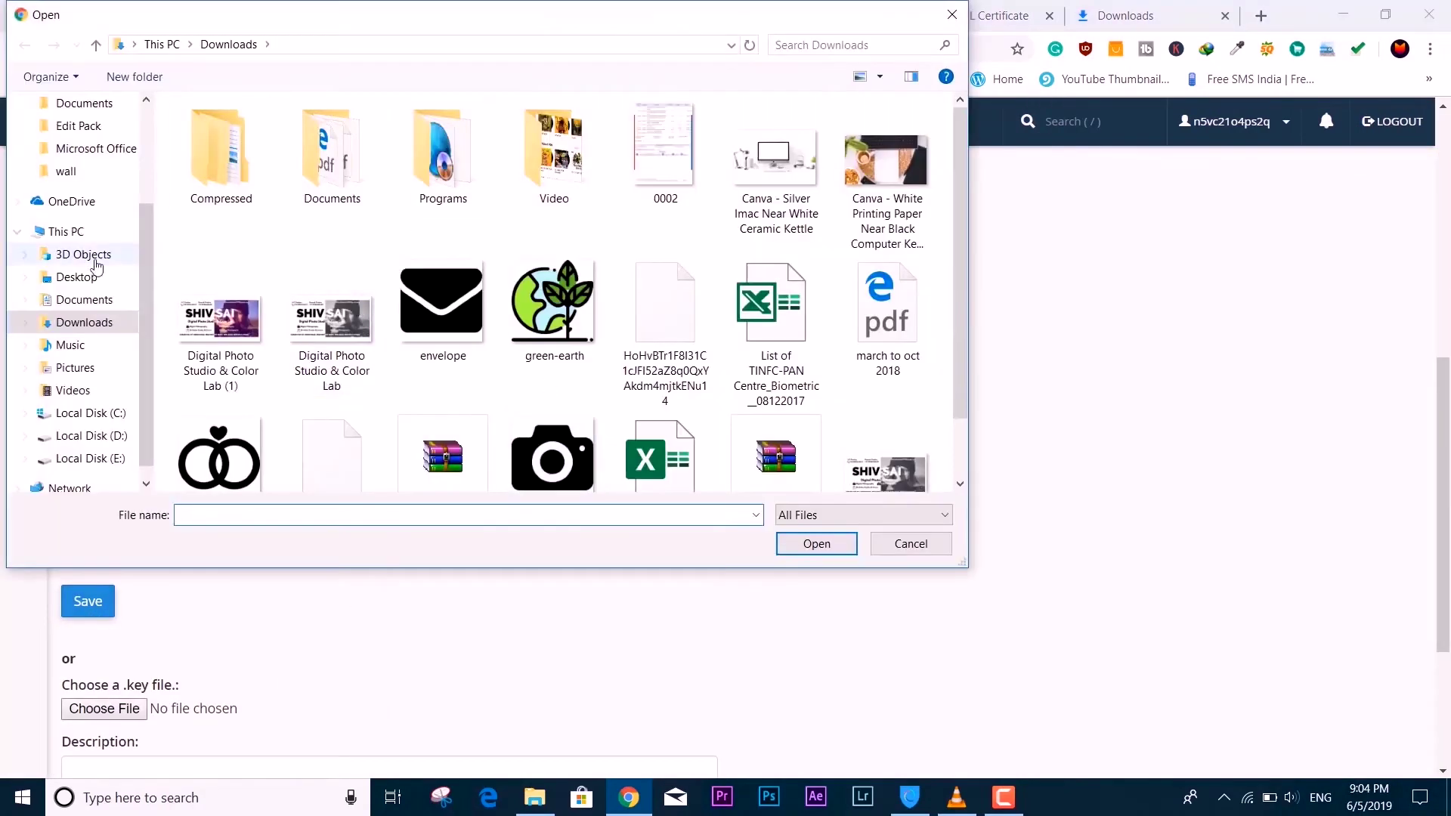
{"action": "left_click", "coordinate": [125, 277]}
{"action": "type", "text": "ssl"}
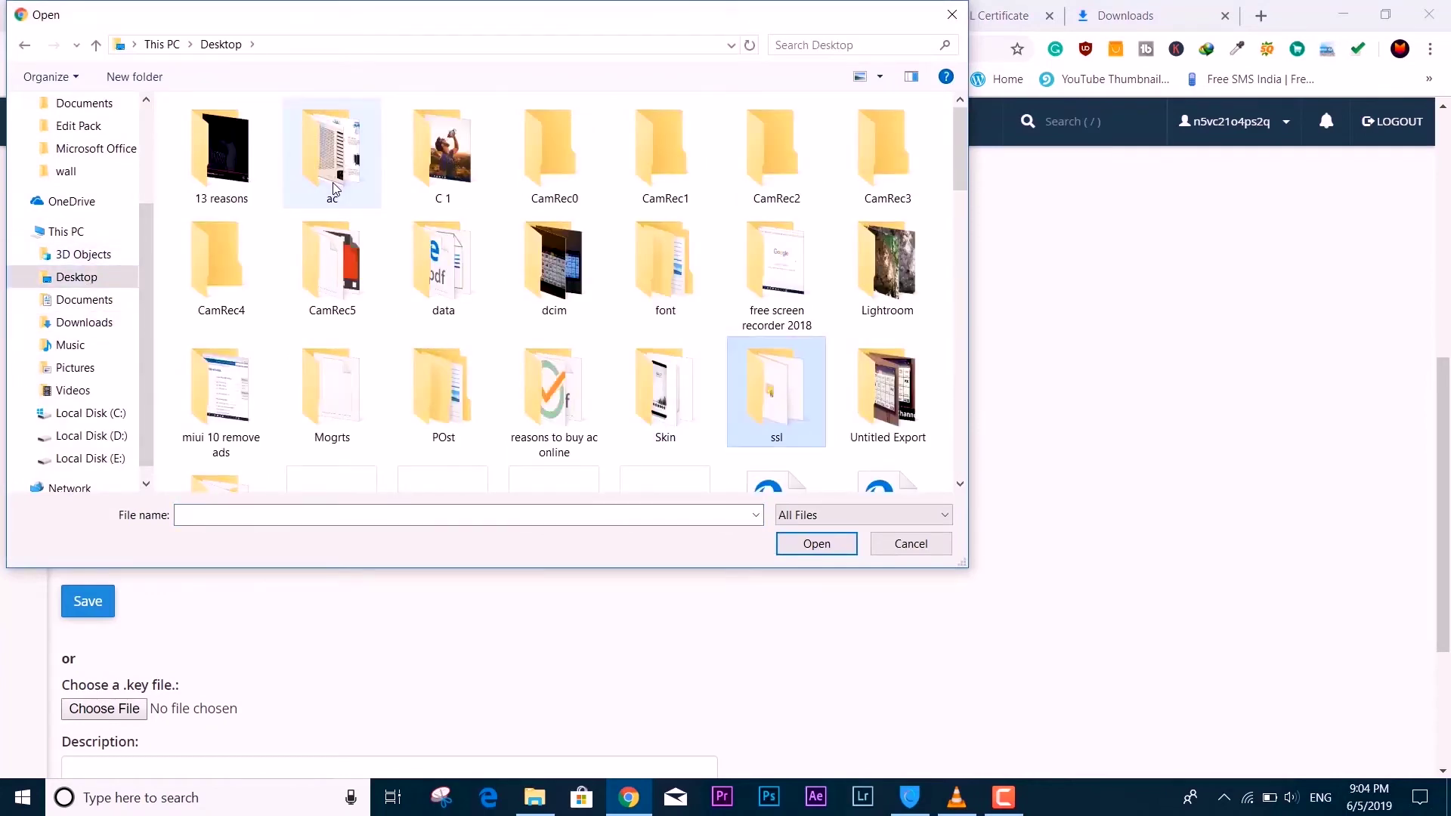
{"action": "double_click", "coordinate": [764, 387]}
{"action": "left_click", "coordinate": [220, 176]}
{"action": "left_click", "coordinate": [835, 550]}
{"action": "scroll", "coordinate": [835, 549], "scroll_direction": "down", "scroll_amount": 3}
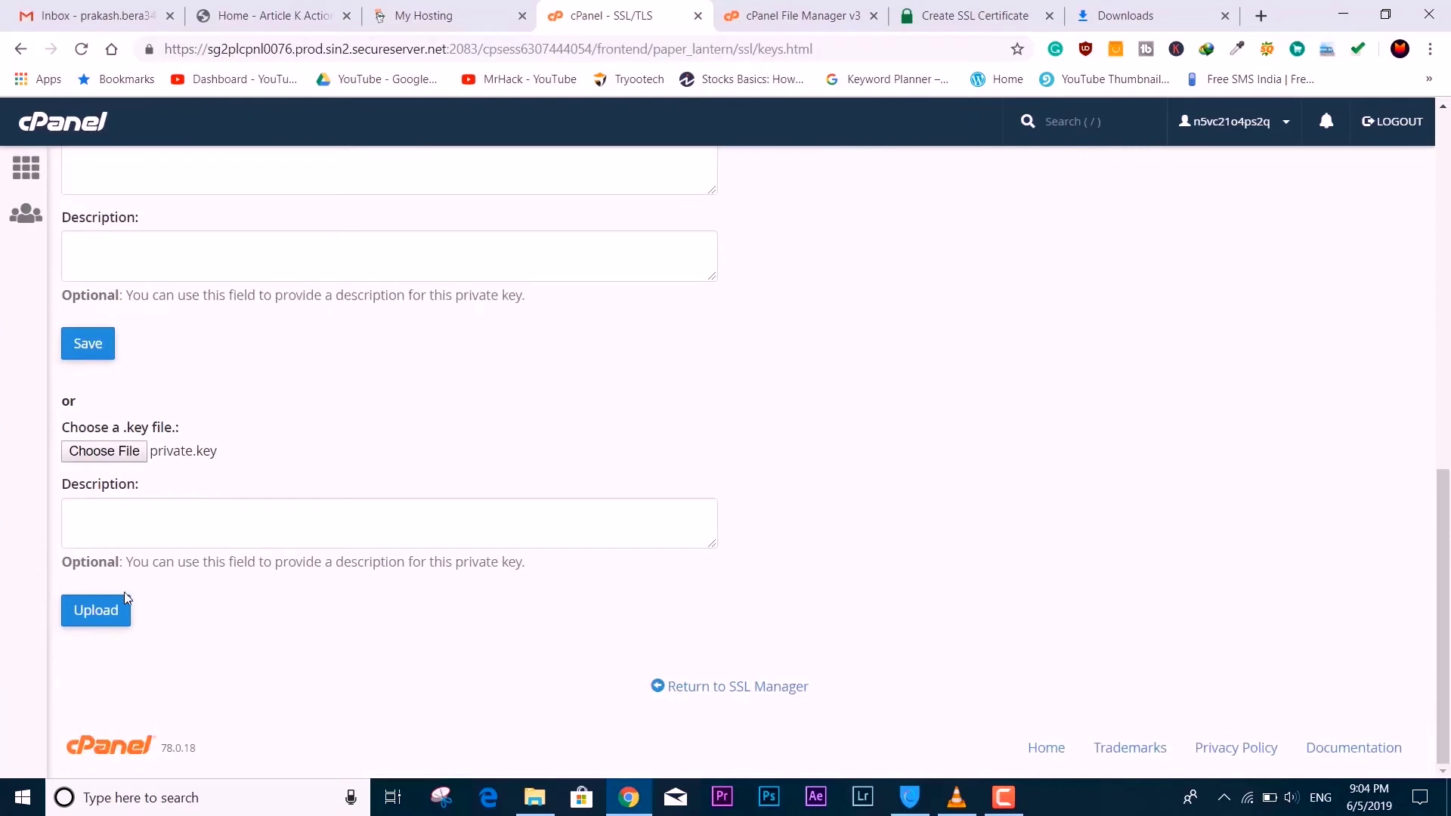
{"action": "left_click", "coordinate": [99, 616]}
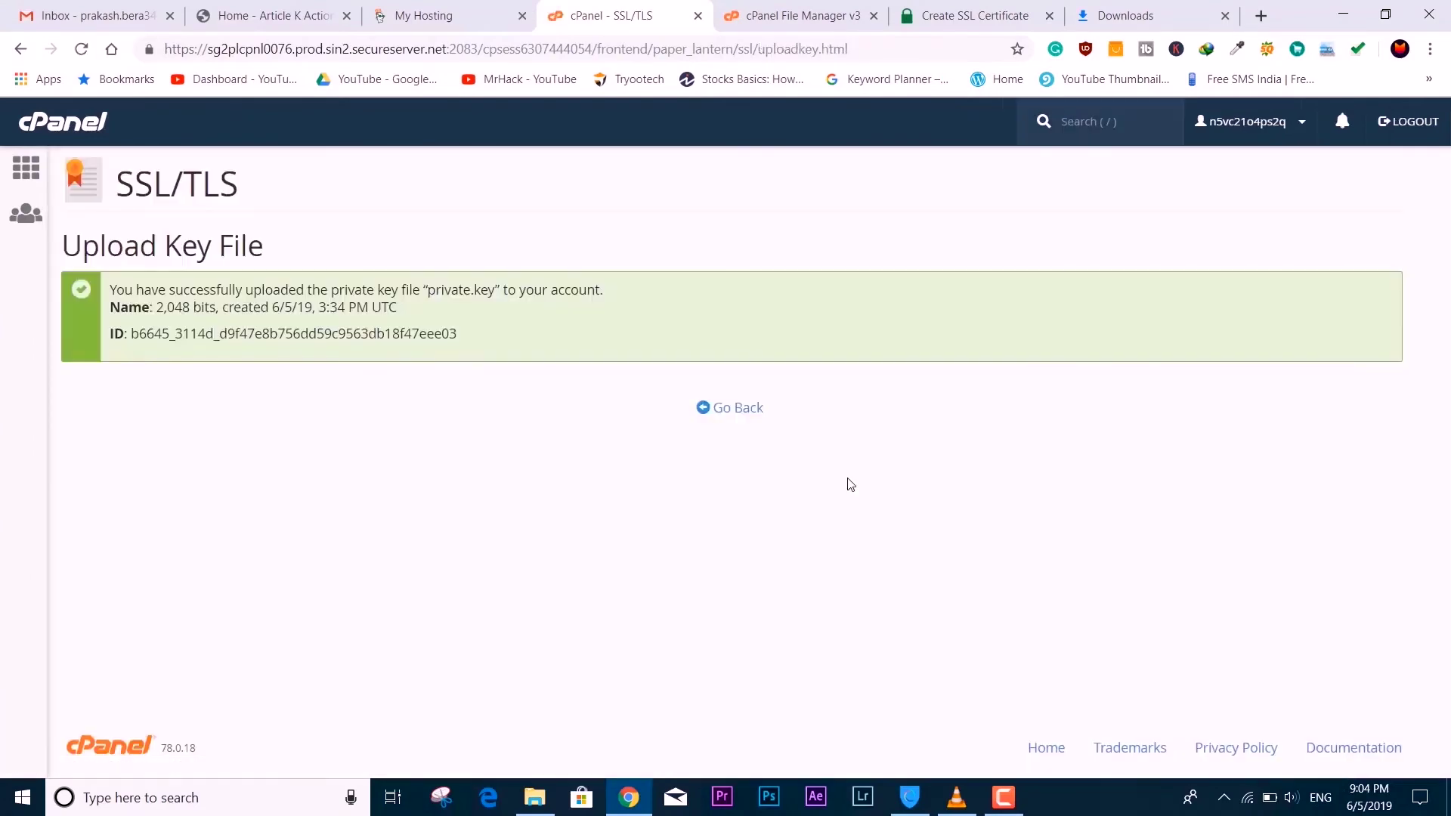
{"action": "left_click", "coordinate": [735, 415]}
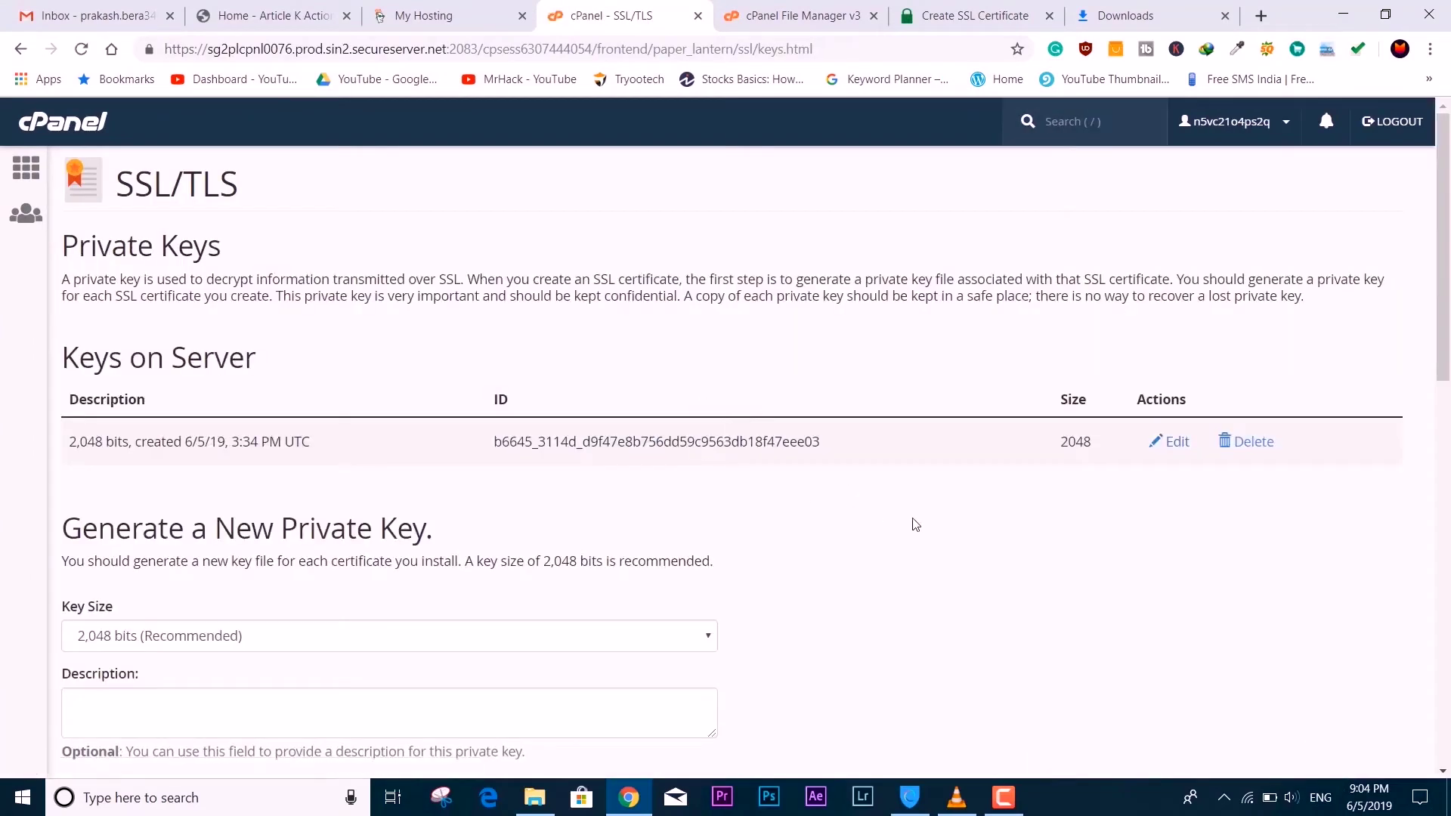
- Check the keys list shows the 2,048-bit private.key, leaving the resubmission error page
{"action": "scroll", "coordinate": [710, 479], "scroll_direction": "down", "scroll_amount": 2}
{"action": "scroll", "coordinate": [709, 479], "scroll_direction": "up", "scroll_amount": 2}
{"action": "scroll", "coordinate": [508, 414], "scroll_direction": "down", "scroll_amount": 7}
{"action": "scroll", "coordinate": [508, 414], "scroll_direction": "up", "scroll_amount": 7}
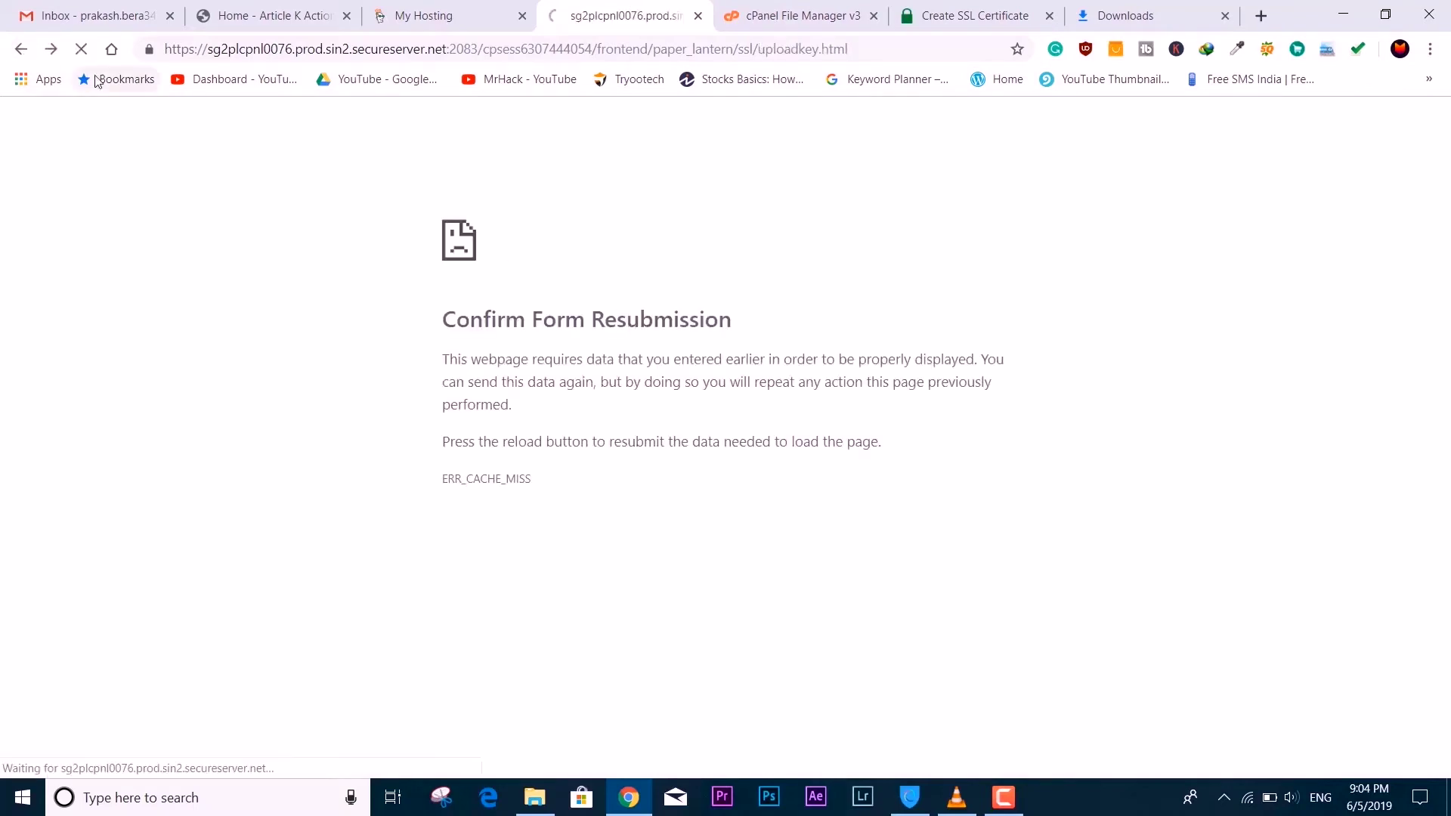
{"action": "left_click", "coordinate": [22, 50]}
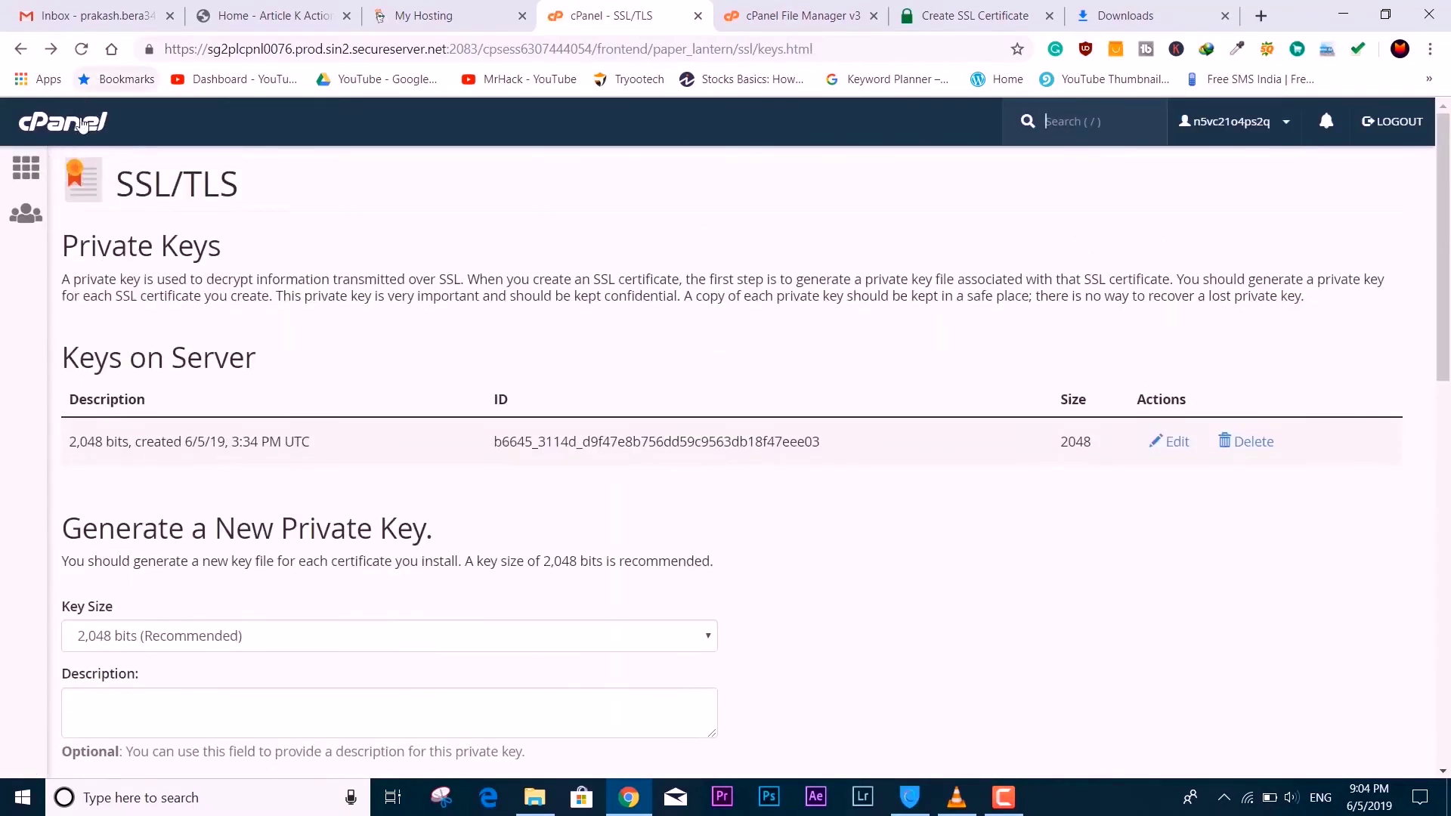
- Go from the cPanel home page to the SSL/TLS certificates management page
{"action": "left_click", "coordinate": [95, 114]}
{"action": "scroll", "coordinate": [804, 285], "scroll_direction": "down", "scroll_amount": 5}
{"action": "scroll", "coordinate": [805, 285], "scroll_direction": "down", "scroll_amount": 10}
{"action": "scroll", "coordinate": [725, 332], "scroll_direction": "up", "scroll_amount": 6}
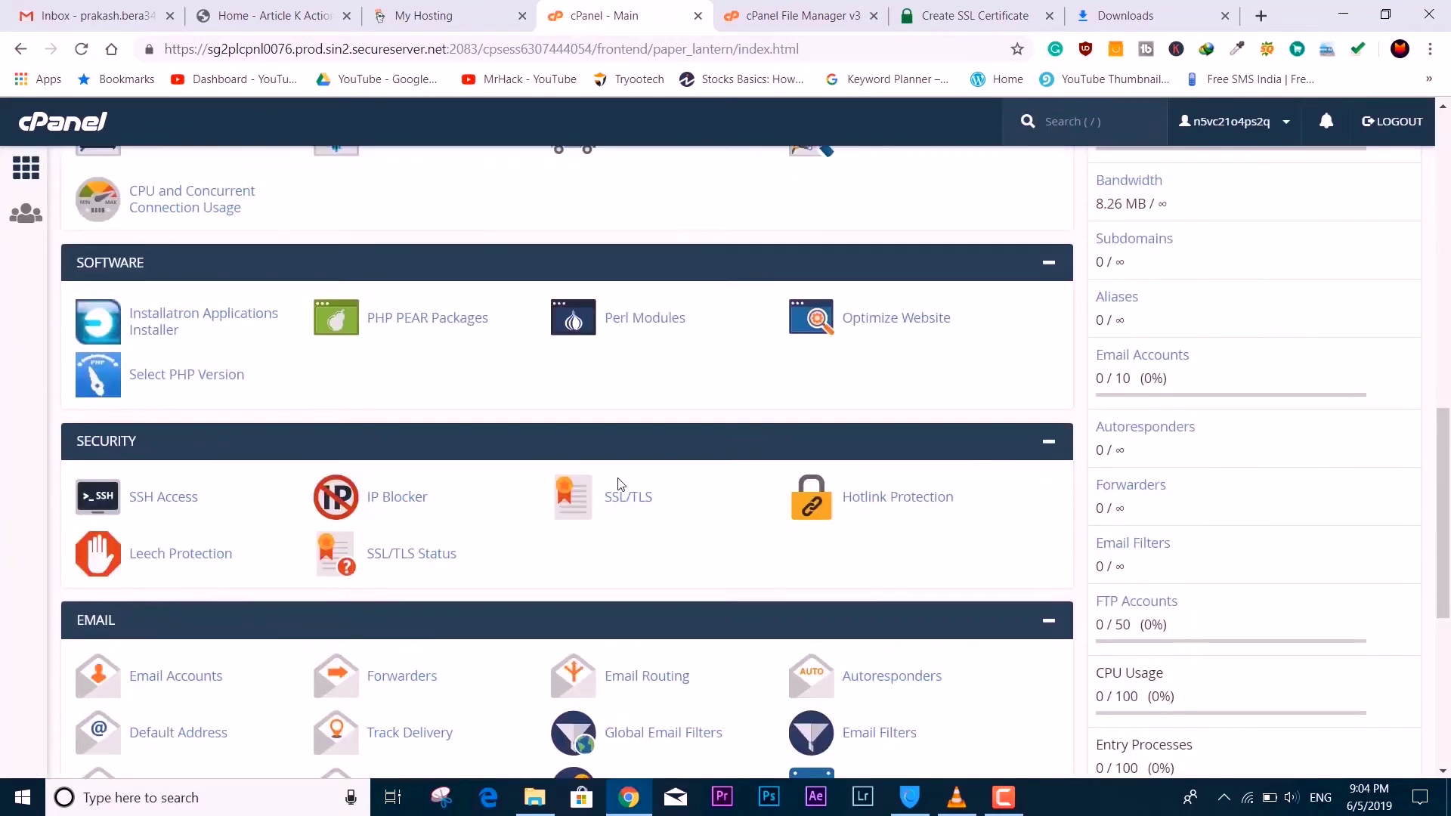
{"action": "left_click", "coordinate": [613, 502]}
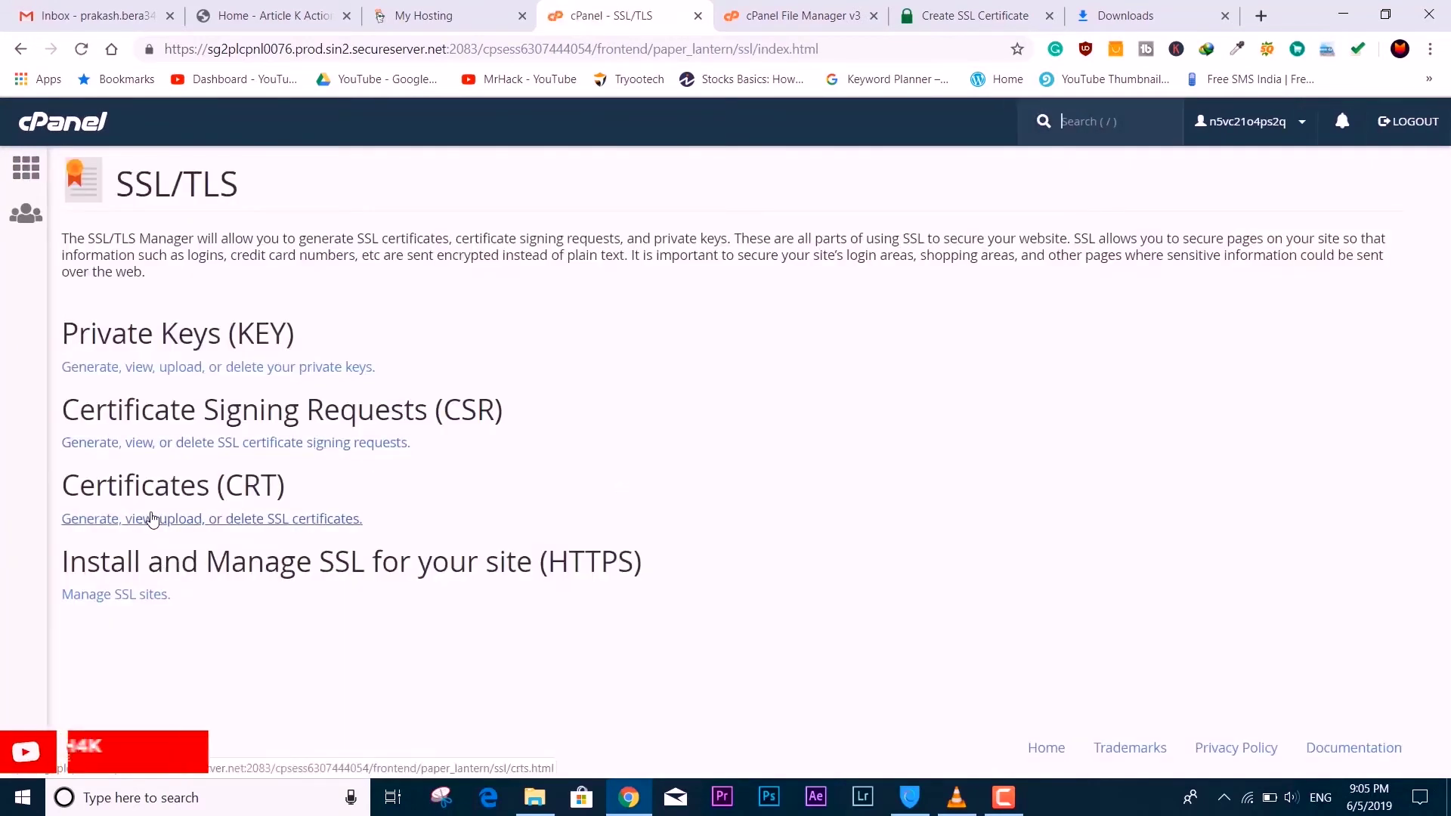
{"action": "left_click", "coordinate": [204, 526]}
{"action": "scroll", "coordinate": [400, 478], "scroll_direction": "up", "scroll_amount": 5}
{"action": "scroll", "coordinate": [401, 478], "scroll_direction": "up", "scroll_amount": 9}
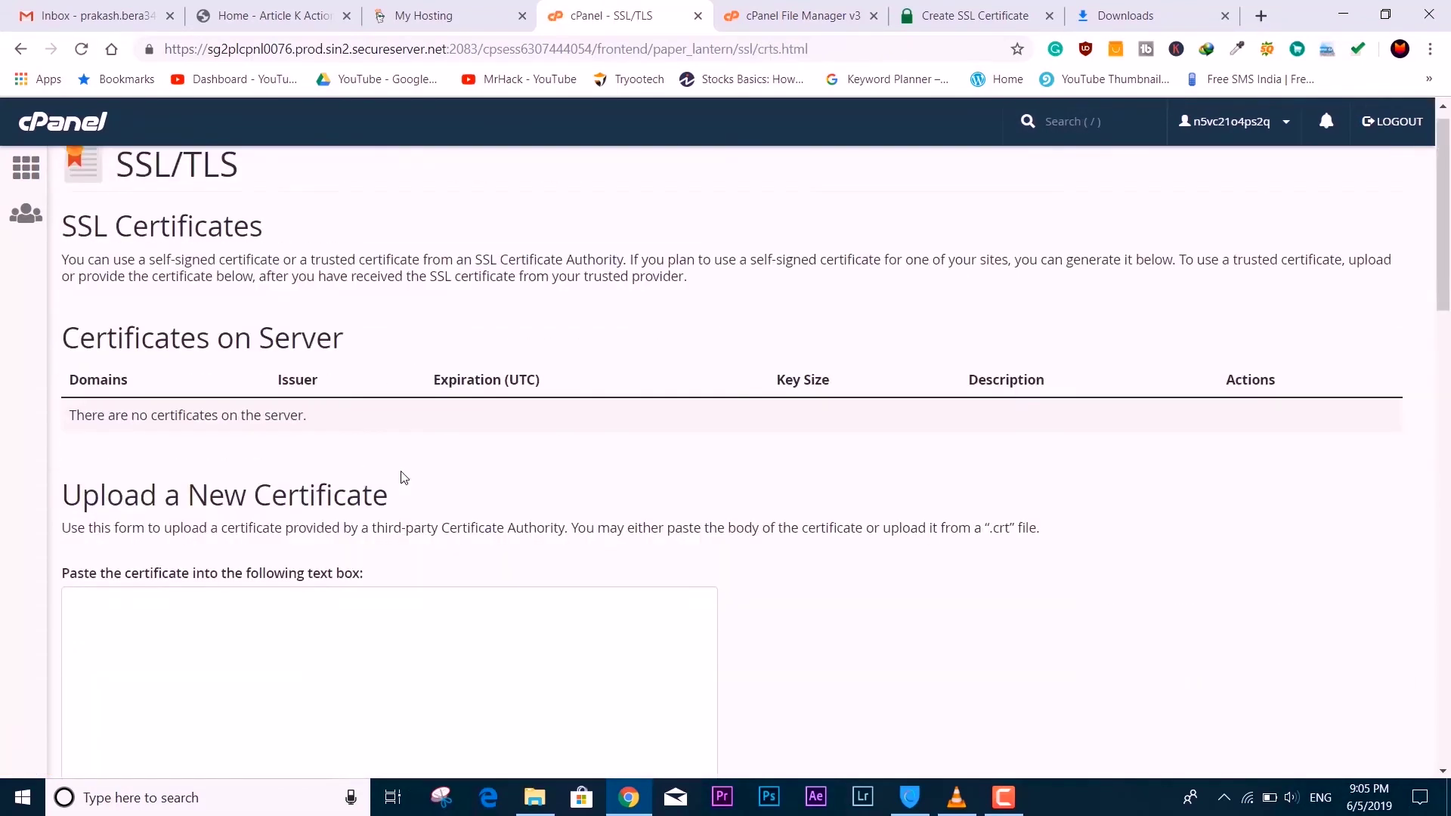
{"action": "scroll", "coordinate": [469, 459], "scroll_direction": "down", "scroll_amount": 9}
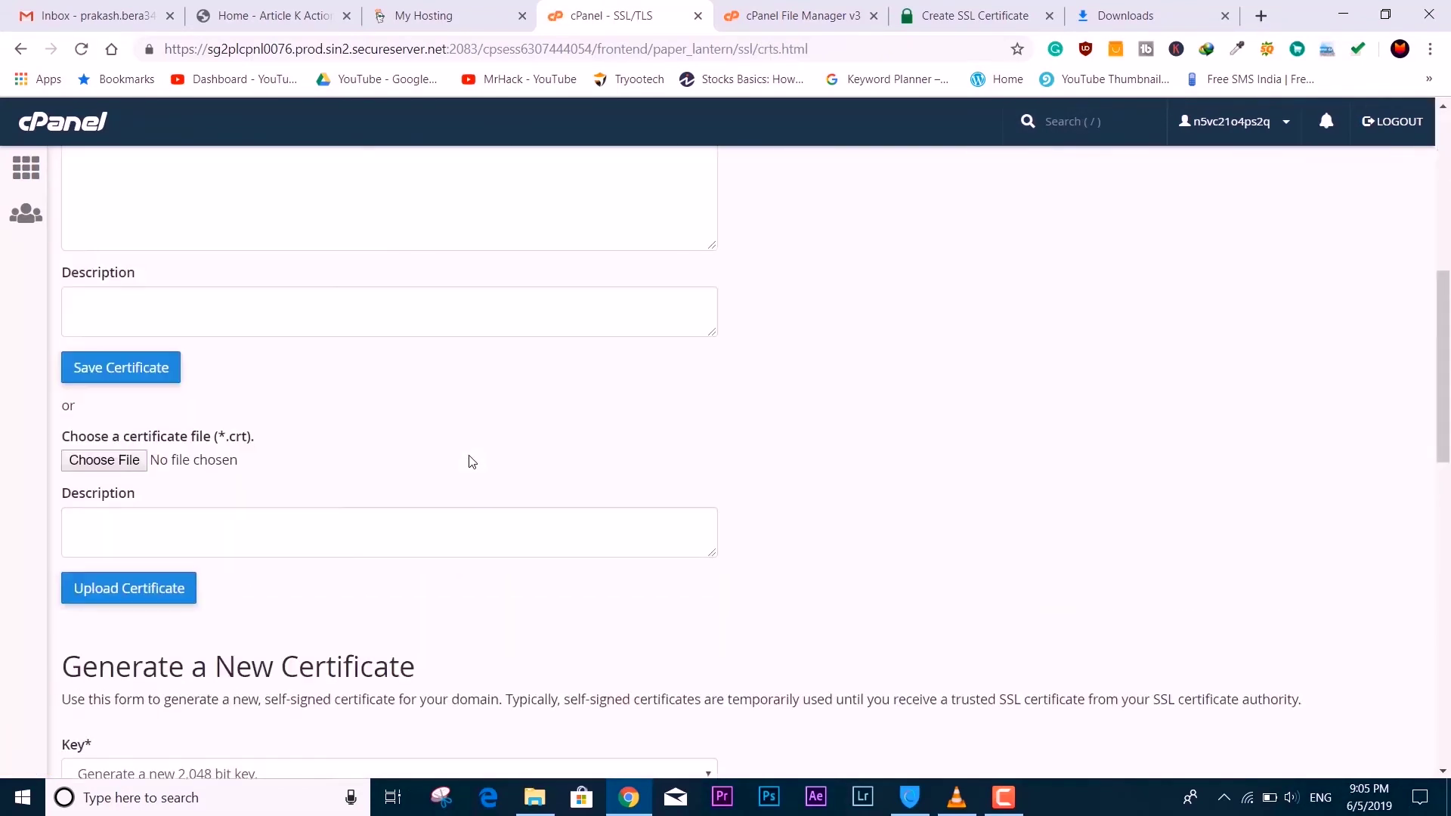
- Upload certificate.crt from the ssl folder and check its expiration date in the list
{"action": "left_click", "coordinate": [119, 455]}
{"action": "left_click", "coordinate": [280, 153]}
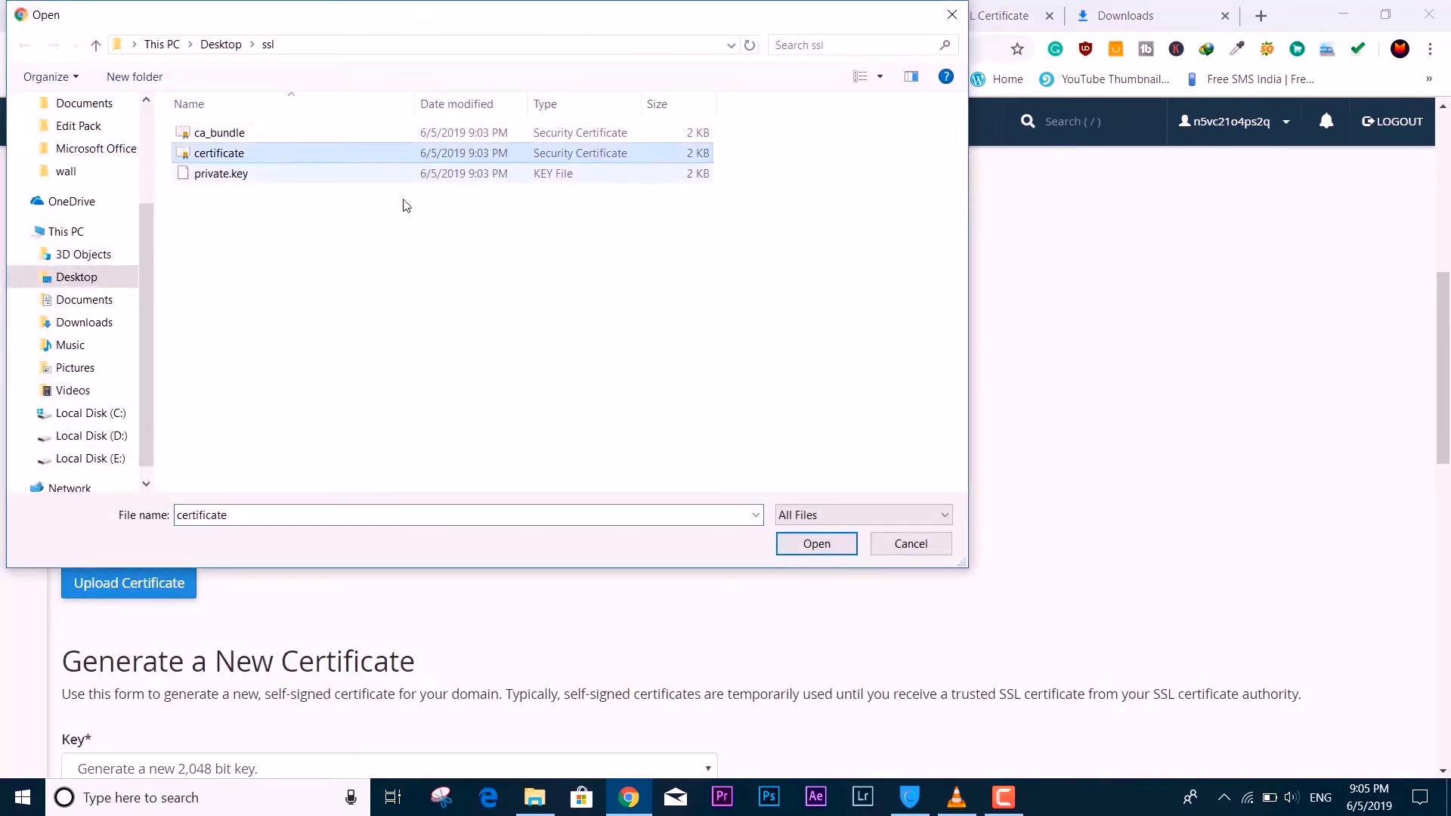
{"action": "left_click", "coordinate": [814, 544]}
{"action": "left_click", "coordinate": [130, 588]}
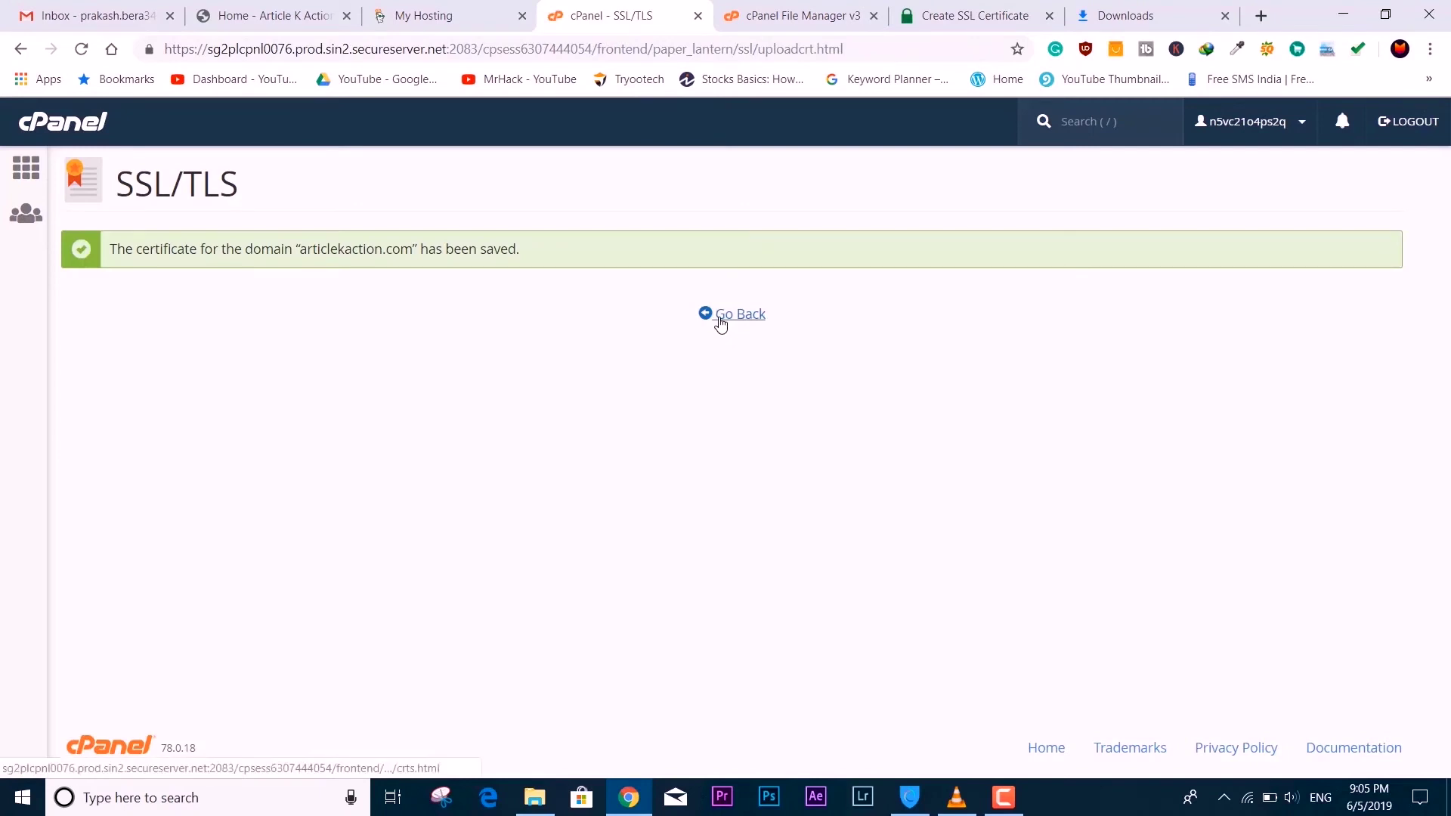
{"action": "left_click", "coordinate": [720, 324]}
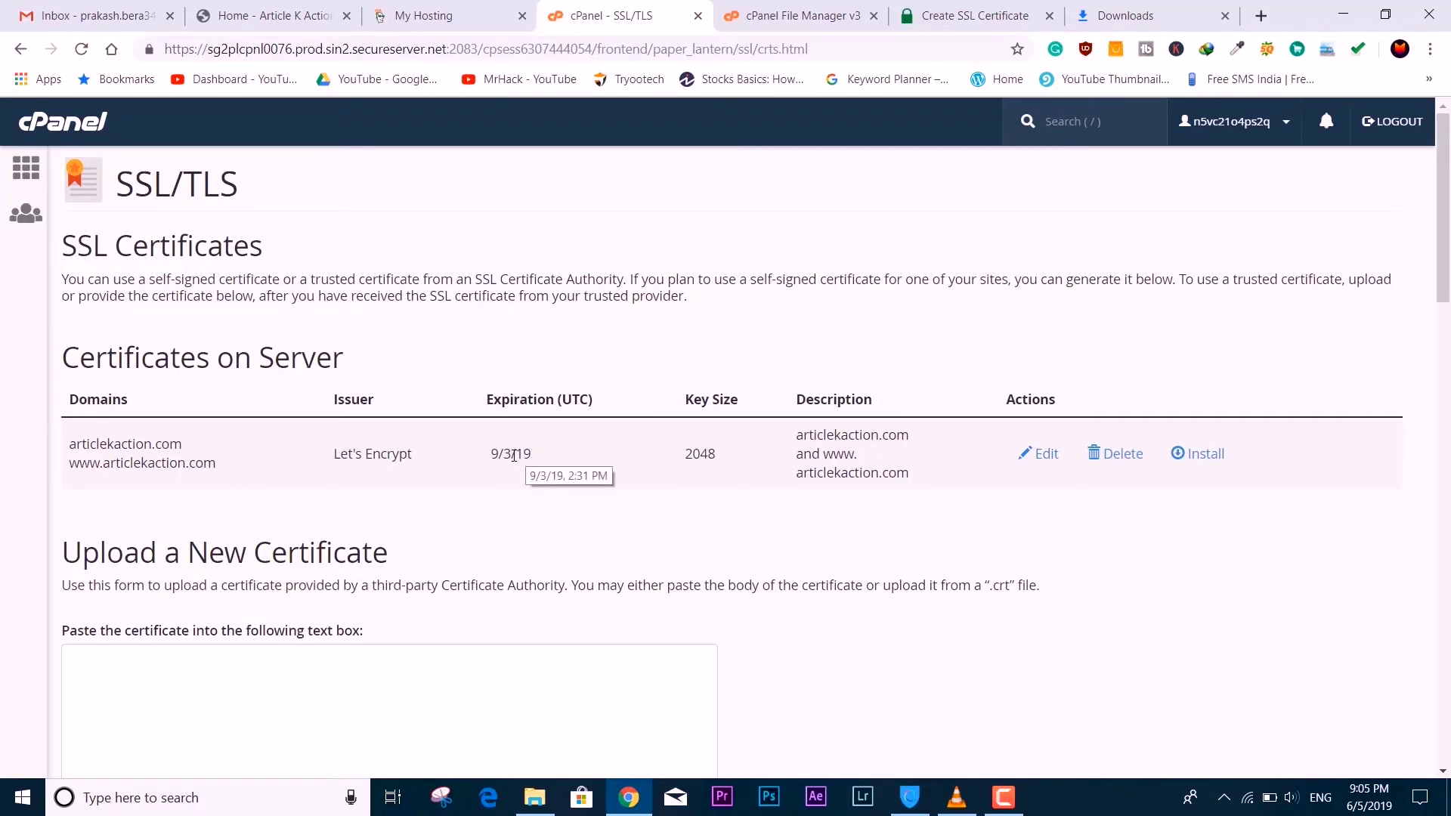
{"action": "left_click_drag", "start_coordinate": [514, 455], "coordinate": [491, 465]}
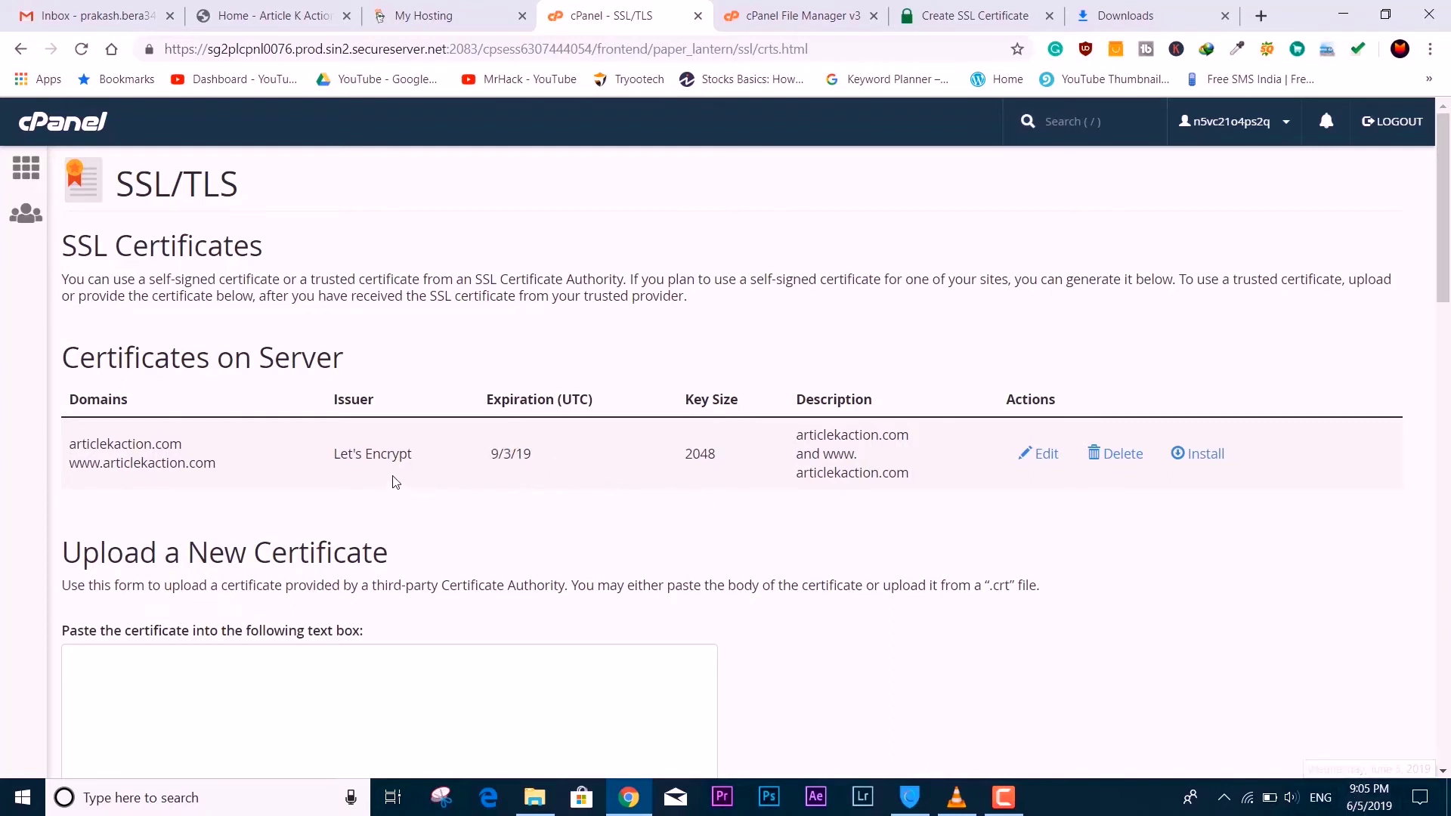
{"action": "left_click_drag", "start_coordinate": [503, 456], "coordinate": [491, 456]}
{"action": "left_click", "coordinate": [557, 515]}
- Upload the ca_bundle.crt file and return to the certificates on the server
{"action": "scroll", "coordinate": [401, 554], "scroll_direction": "down", "scroll_amount": 7}
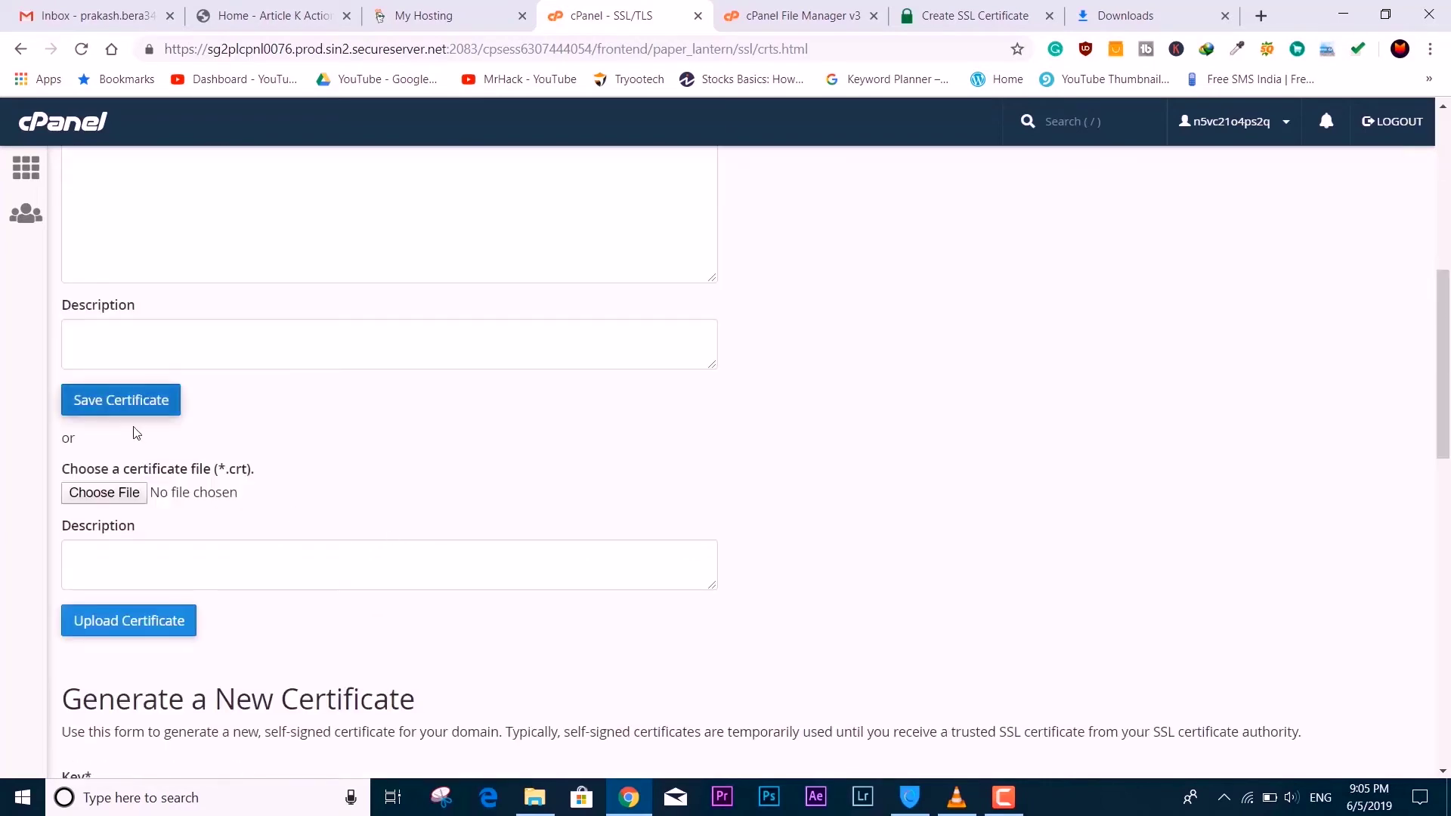
{"action": "left_click", "coordinate": [134, 493]}
{"action": "left_click", "coordinate": [265, 137]}
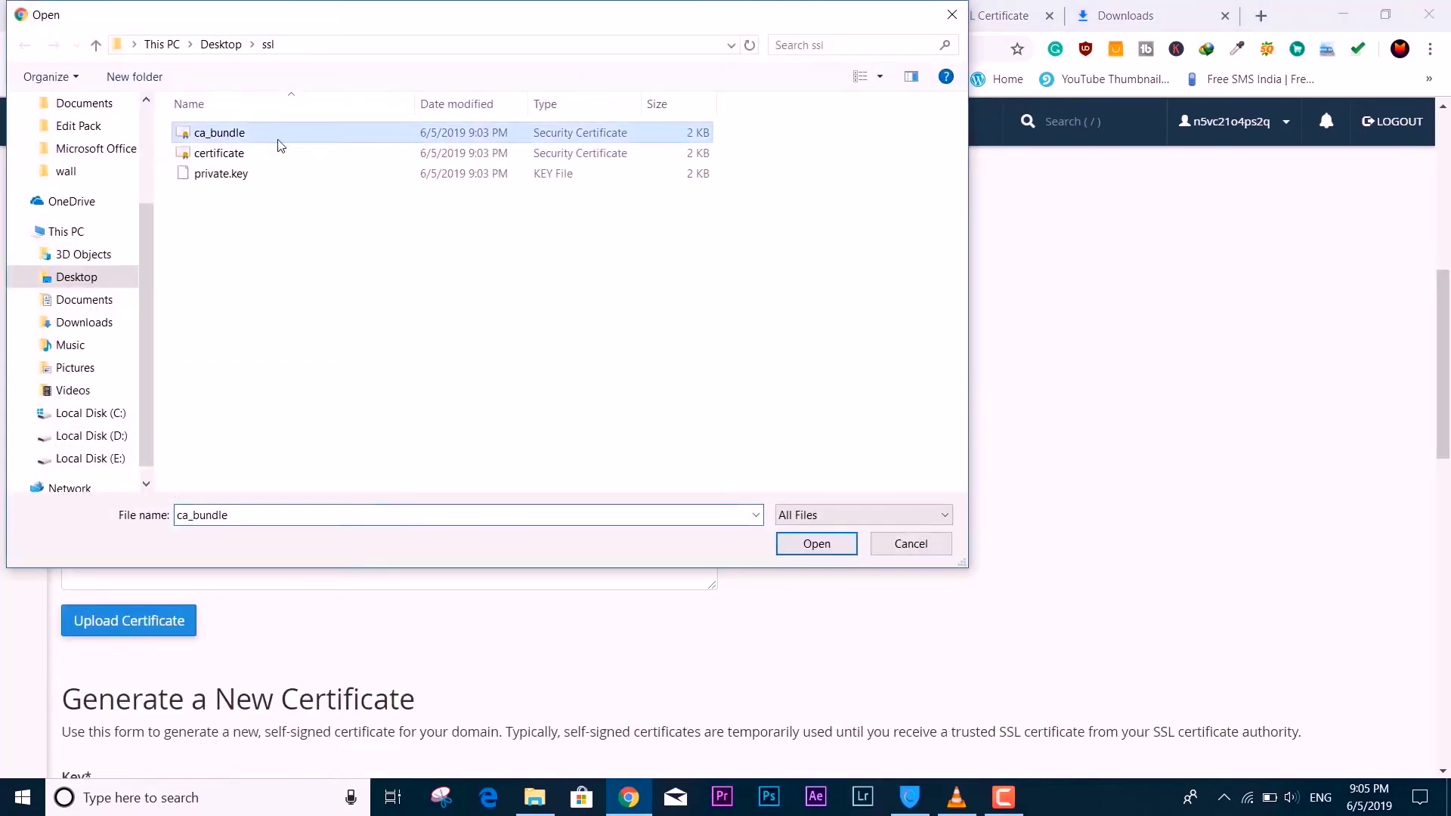
{"action": "left_click", "coordinate": [835, 553]}
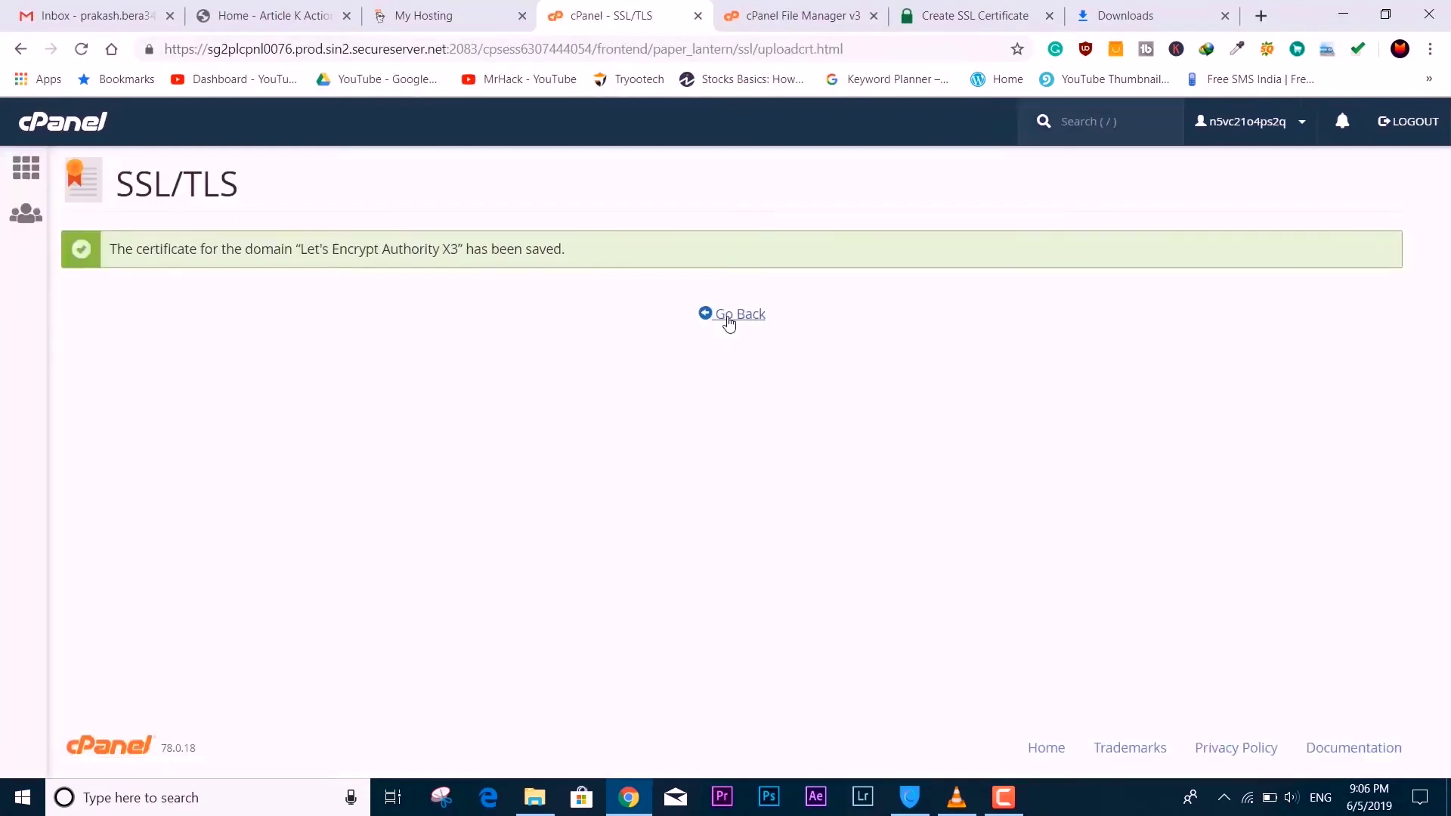
{"action": "left_click", "coordinate": [730, 315]}
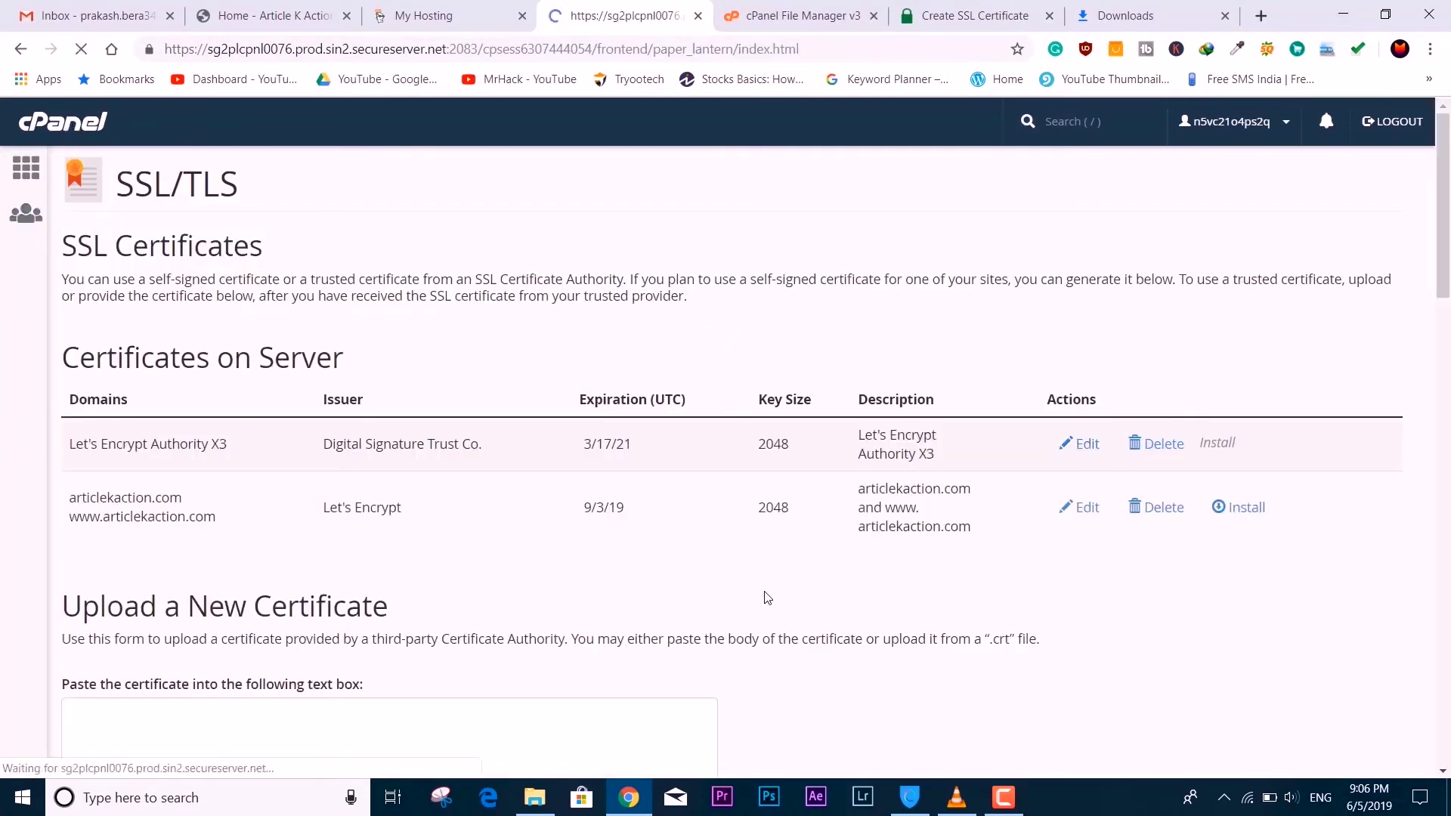
- Uninstall the expired articlekaction.com SSL host under Manage SSL Sites, then reach Install an SSL Website
{"action": "scroll", "coordinate": [774, 559], "scroll_direction": "down", "scroll_amount": 6}
{"action": "scroll", "coordinate": [686, 634], "scroll_direction": "down", "scroll_amount": 10}
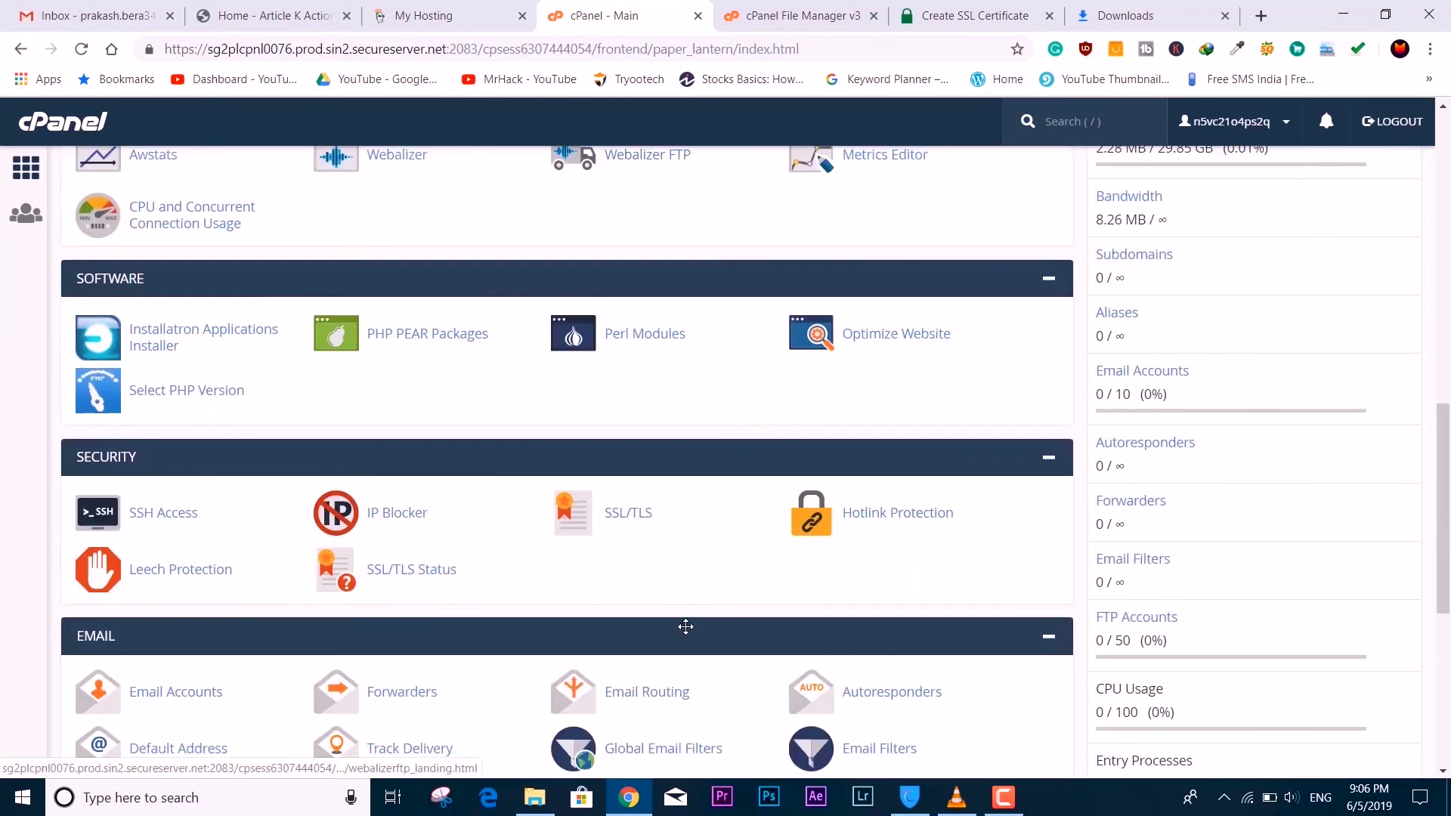
{"action": "left_click", "coordinate": [633, 229]}
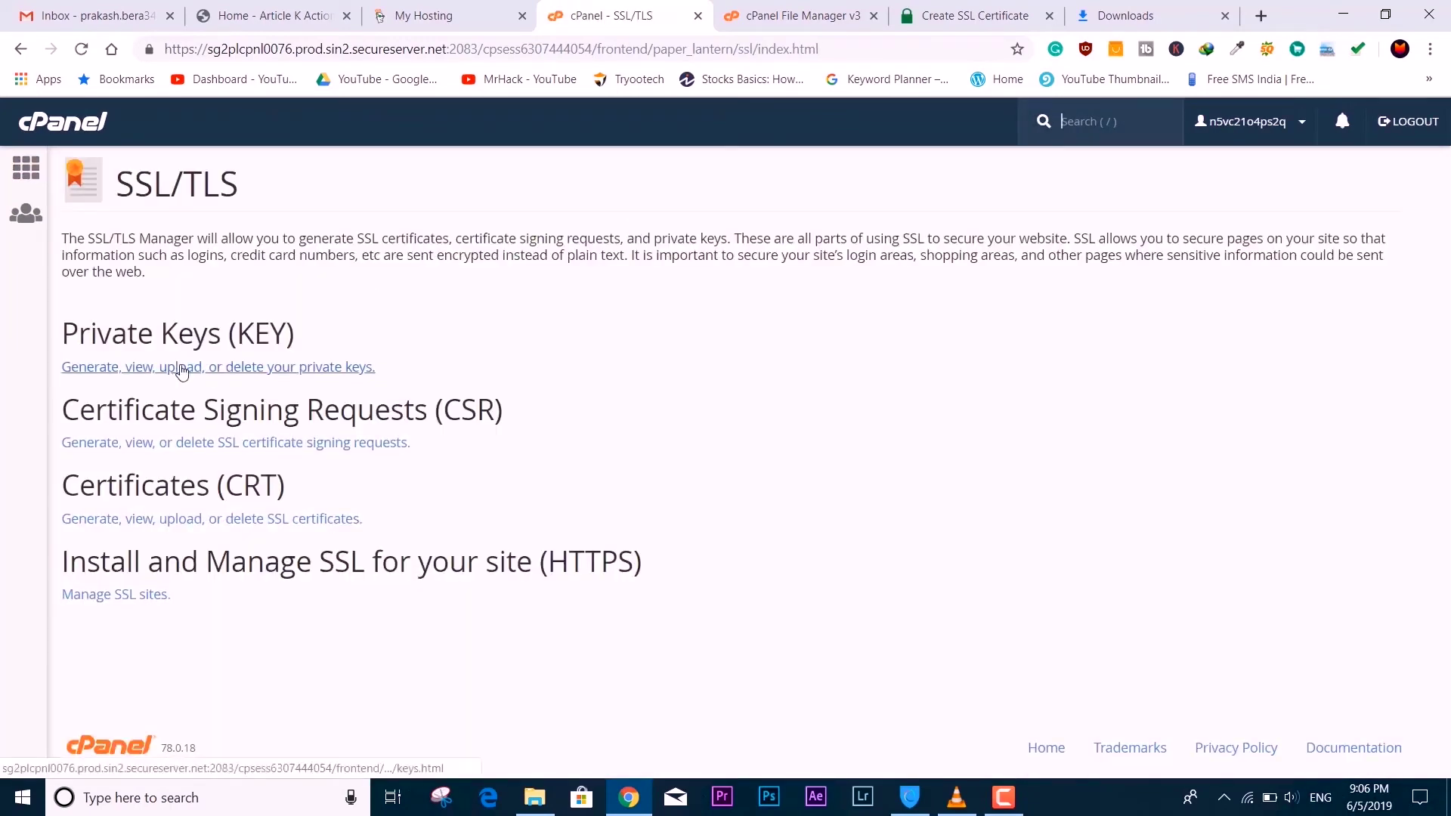
{"action": "left_click", "coordinate": [162, 602]}
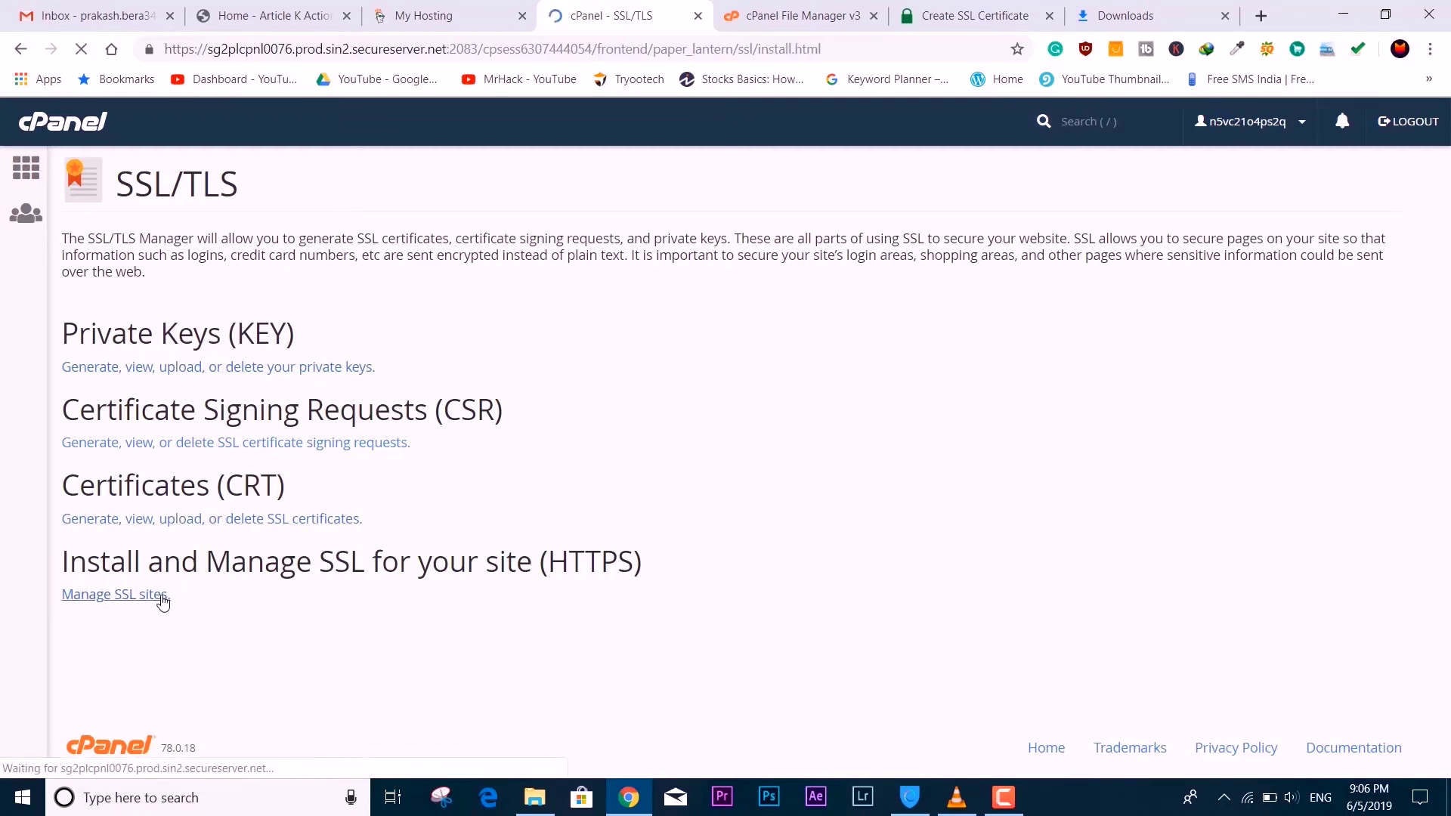
{"action": "scroll", "coordinate": [404, 512], "scroll_direction": "down", "scroll_amount": 8}
{"action": "scroll", "coordinate": [408, 514], "scroll_direction": "up", "scroll_amount": 2}
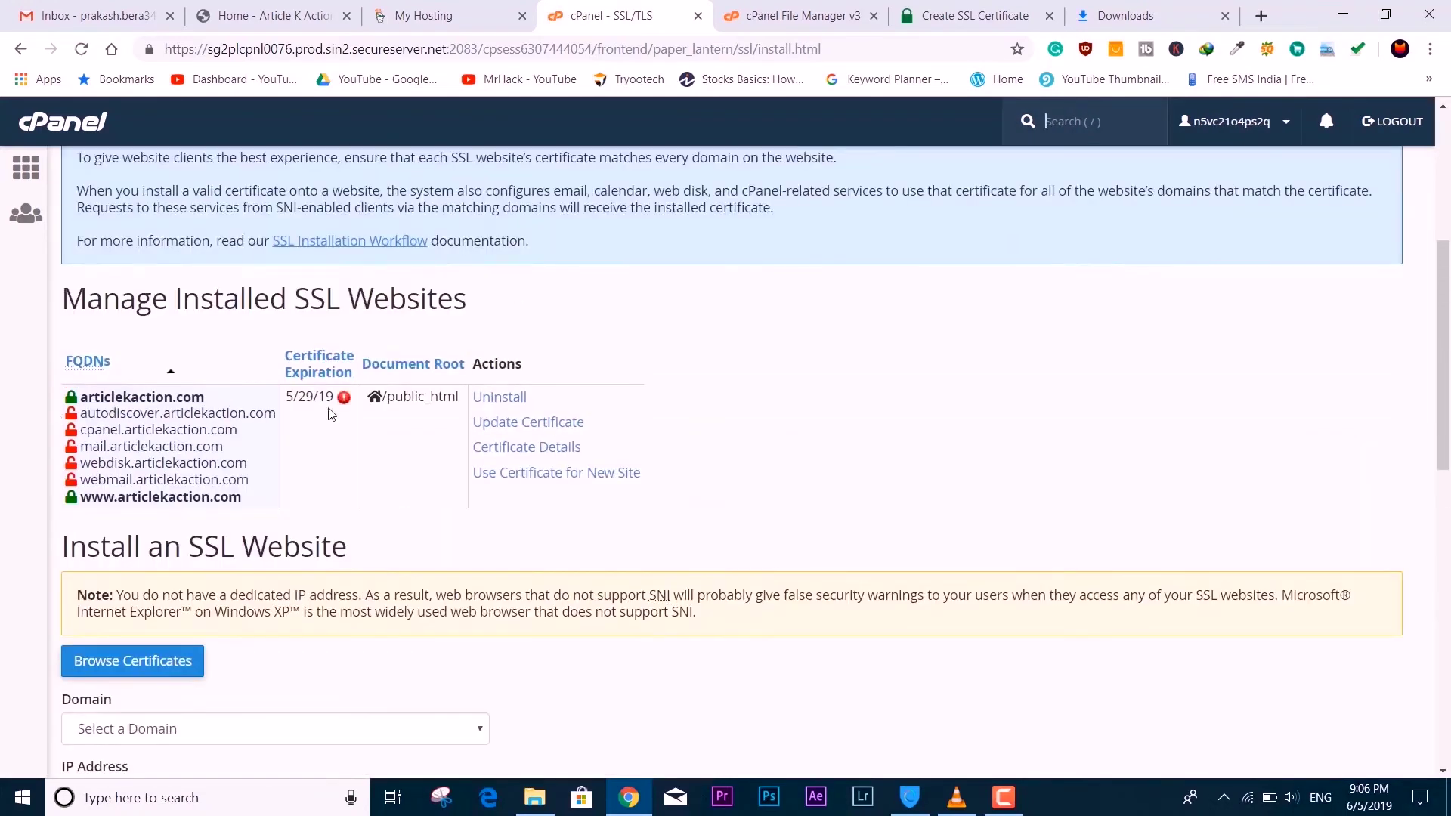
{"action": "left_click", "coordinate": [501, 398]}
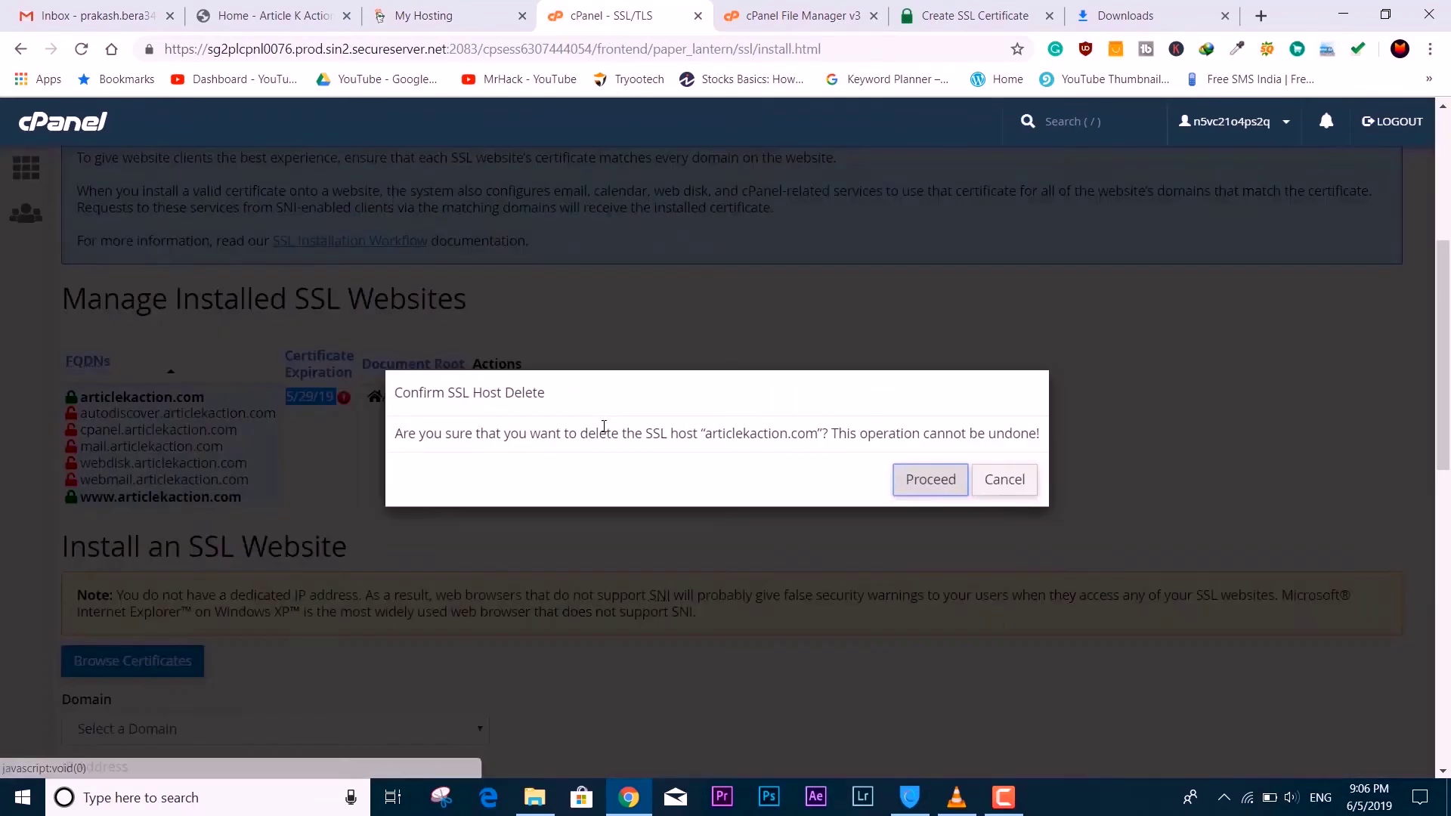
{"action": "left_click", "coordinate": [926, 481]}
{"action": "scroll", "coordinate": [435, 411], "scroll_direction": "down", "scroll_amount": 3}
- Select articlekaction.com as the domain and autofill its certificate and private key
{"action": "left_click", "coordinate": [325, 353]}
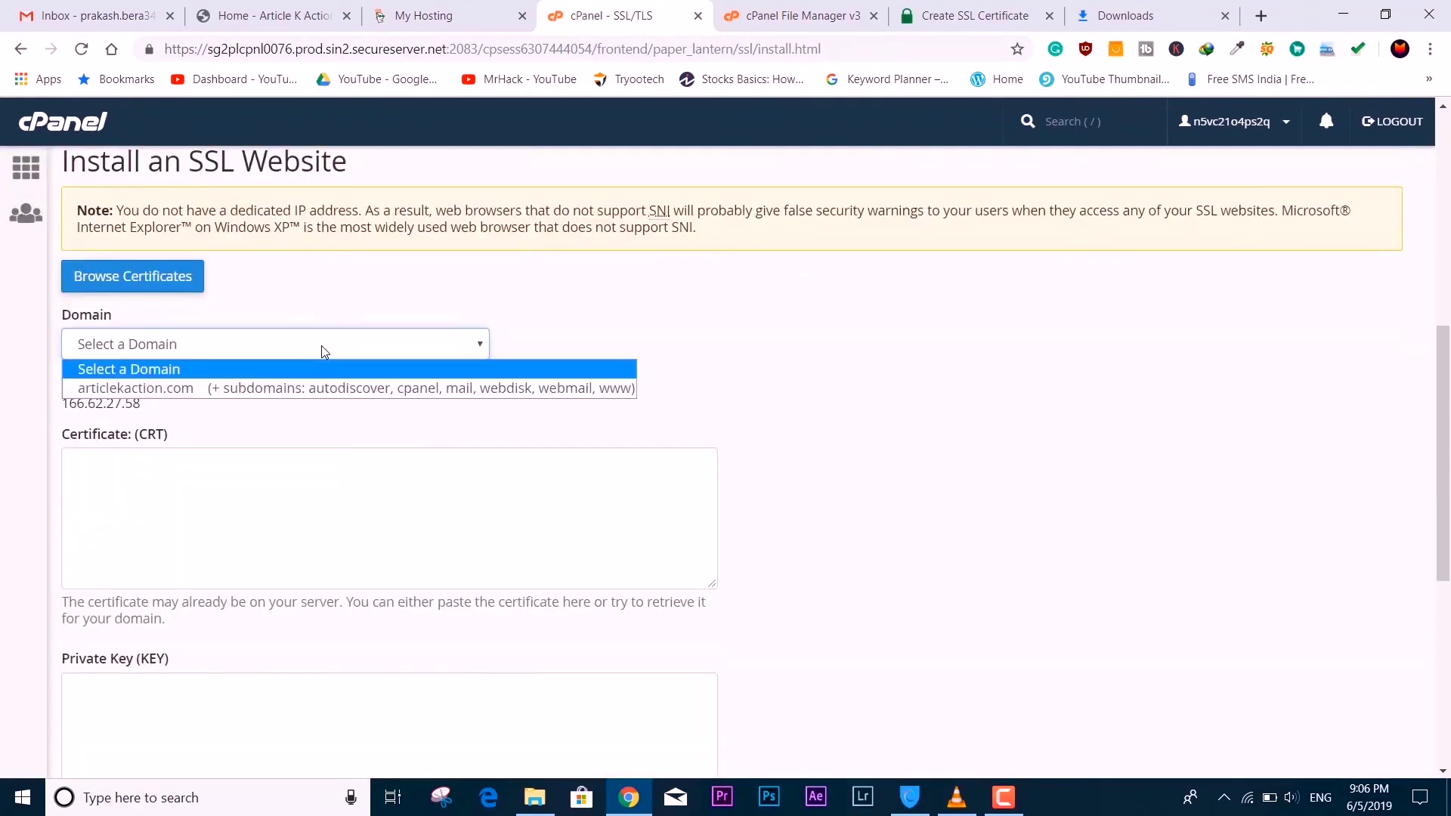
{"action": "left_click", "coordinate": [329, 387]}
{"action": "scroll", "coordinate": [489, 446], "scroll_direction": "down", "scroll_amount": 4}
{"action": "scroll", "coordinate": [470, 411], "scroll_direction": "up", "scroll_amount": 3}
{"action": "left_click", "coordinate": [583, 259]}
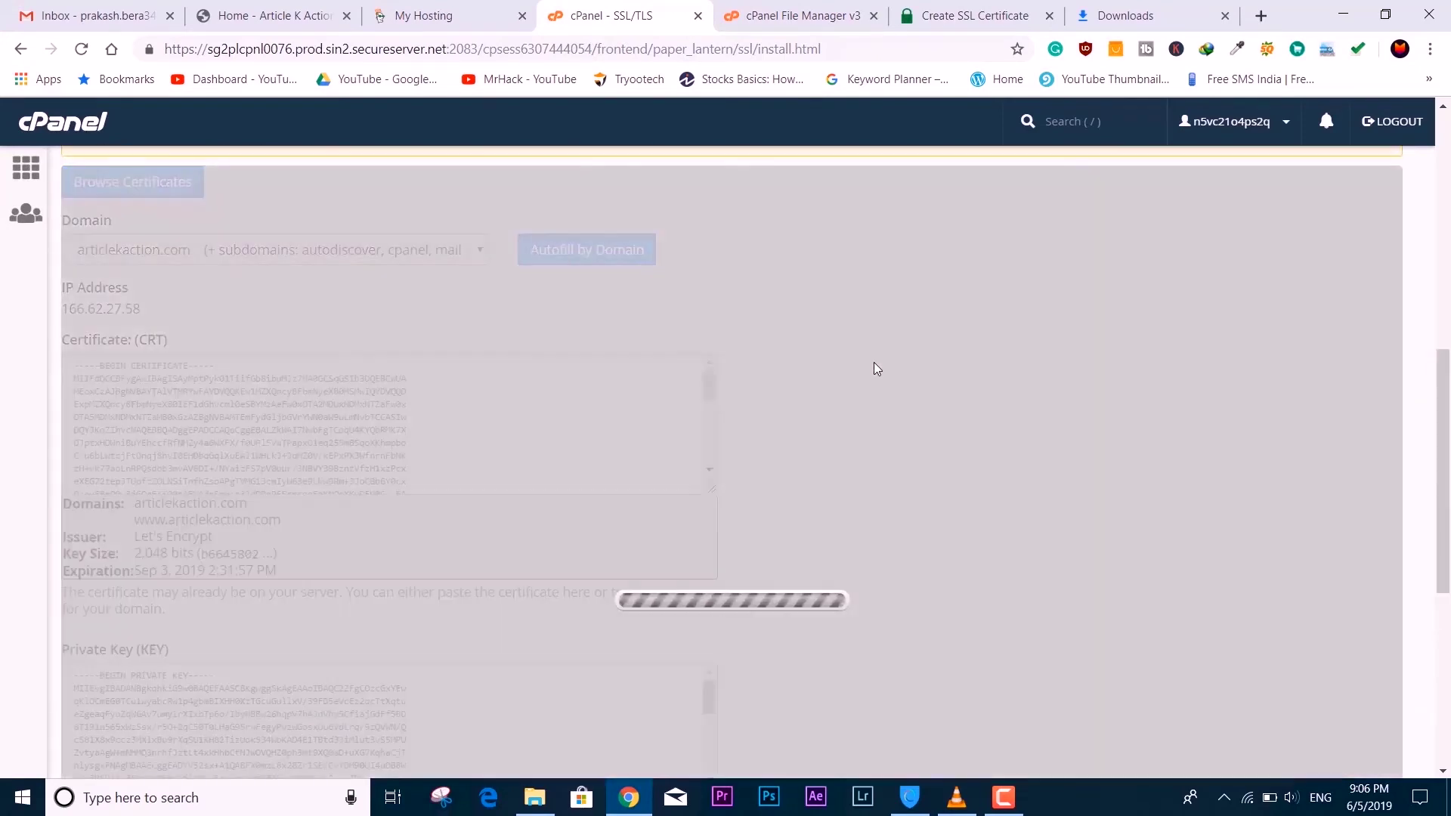
{"action": "scroll", "coordinate": [878, 376], "scroll_direction": "down", "scroll_amount": 6}
{"action": "scroll", "coordinate": [878, 376], "scroll_direction": "up", "scroll_amount": 3}
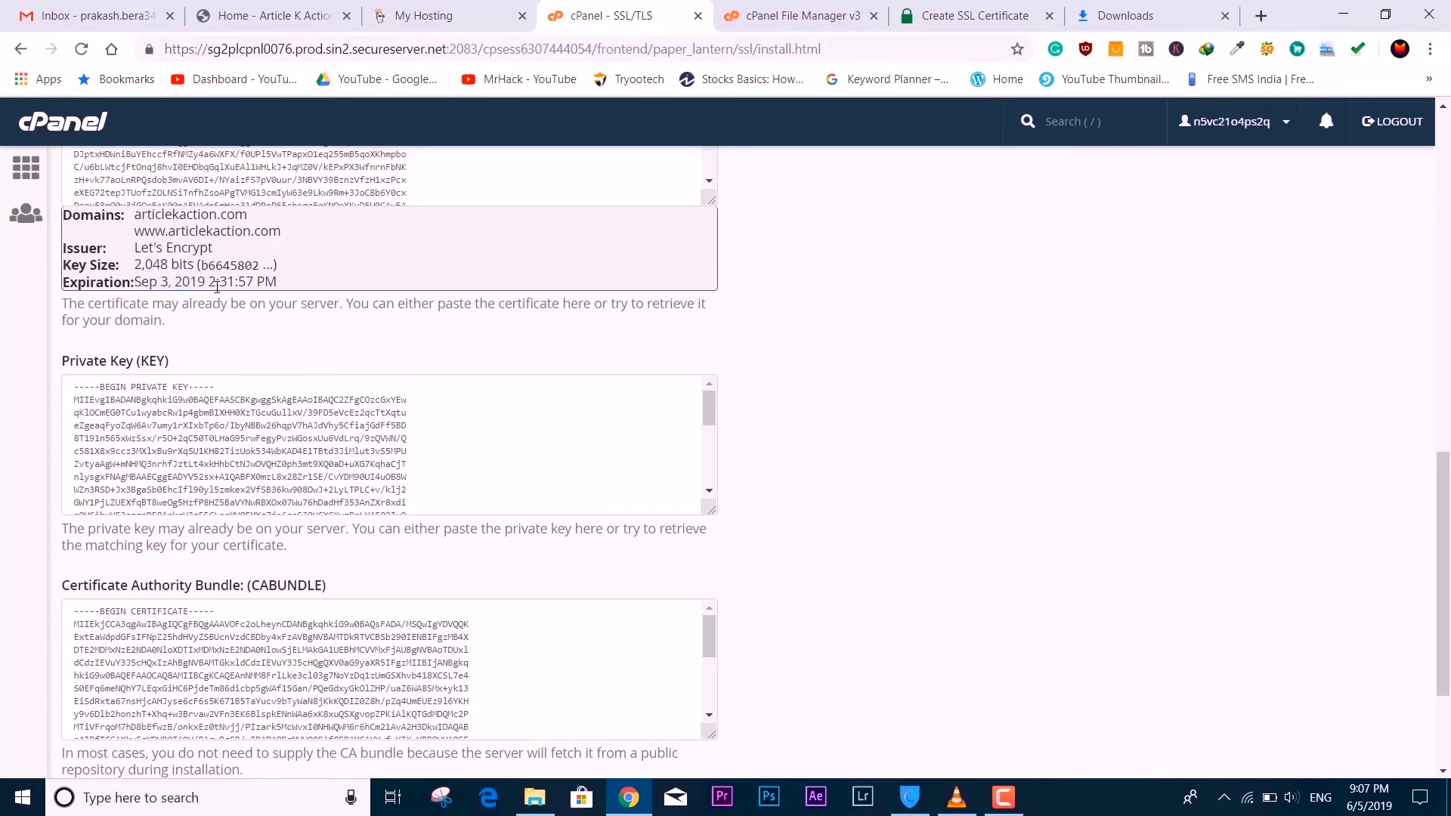
{"action": "scroll", "coordinate": [934, 439], "scroll_direction": "down", "scroll_amount": 3}
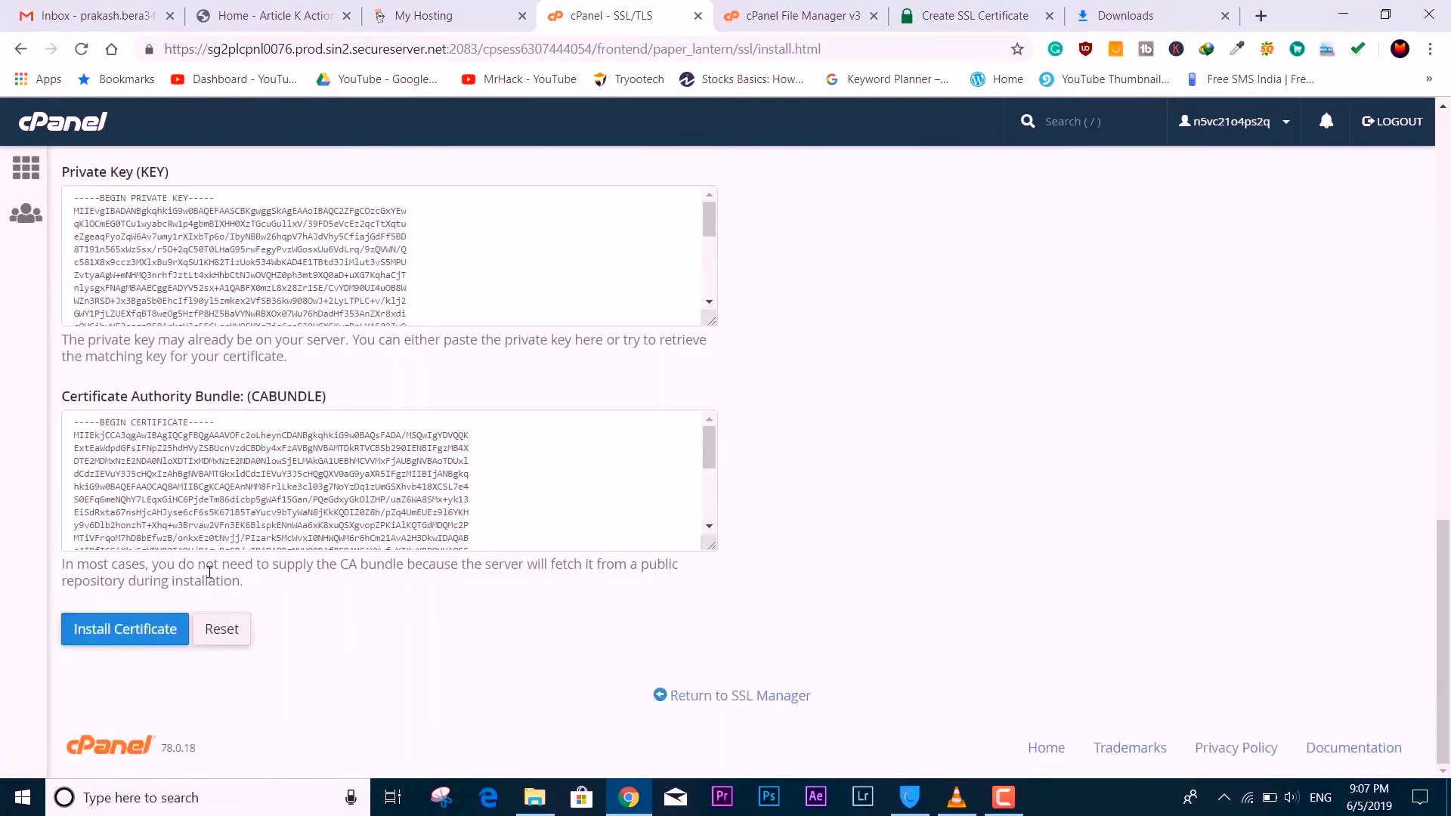
- Install the certificate and dismiss the 'You have successfully configured SSL' message
{"action": "left_click", "coordinate": [143, 637]}
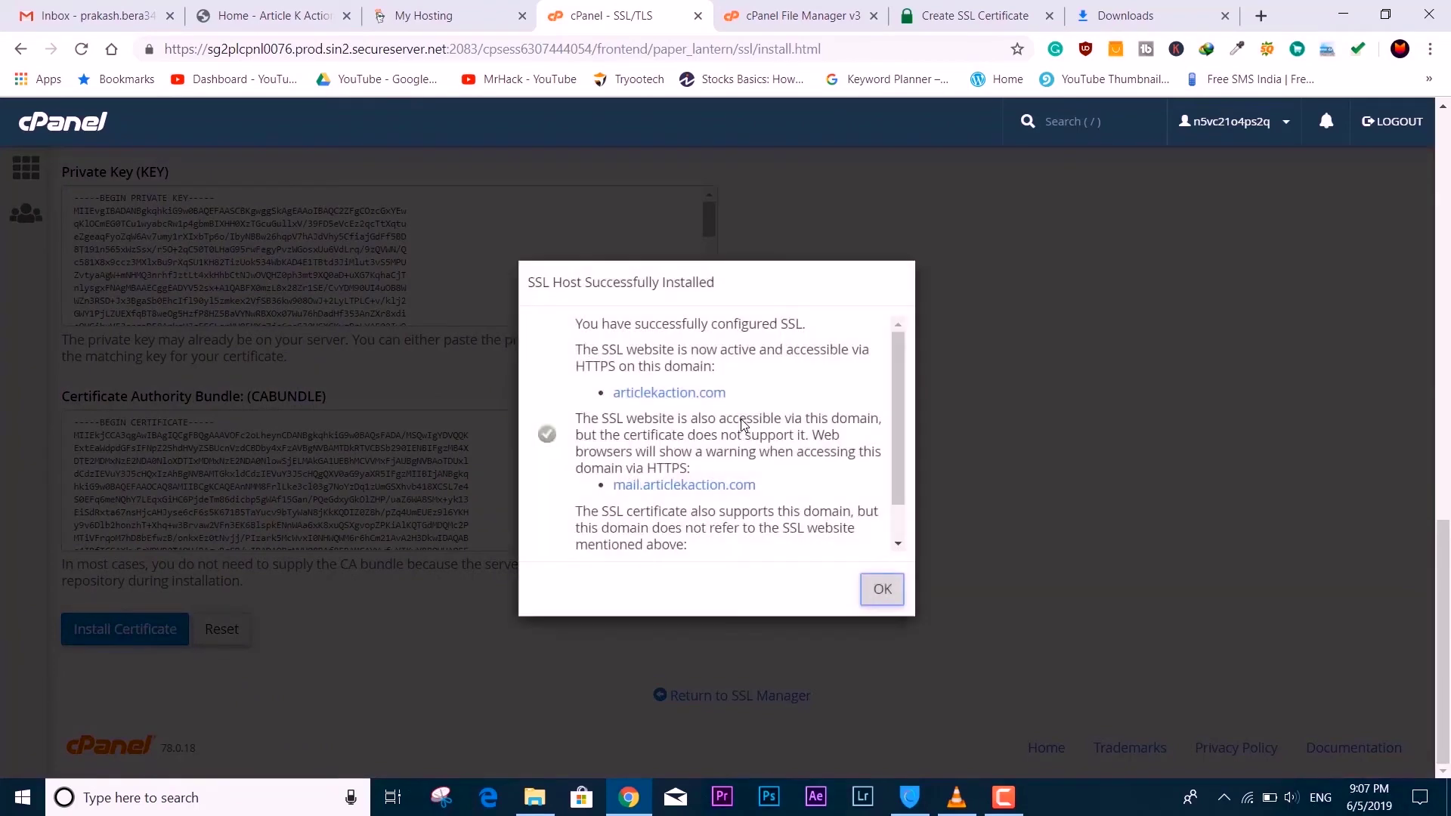
{"action": "left_click_drag", "start_coordinate": [566, 323], "coordinate": [588, 325]}
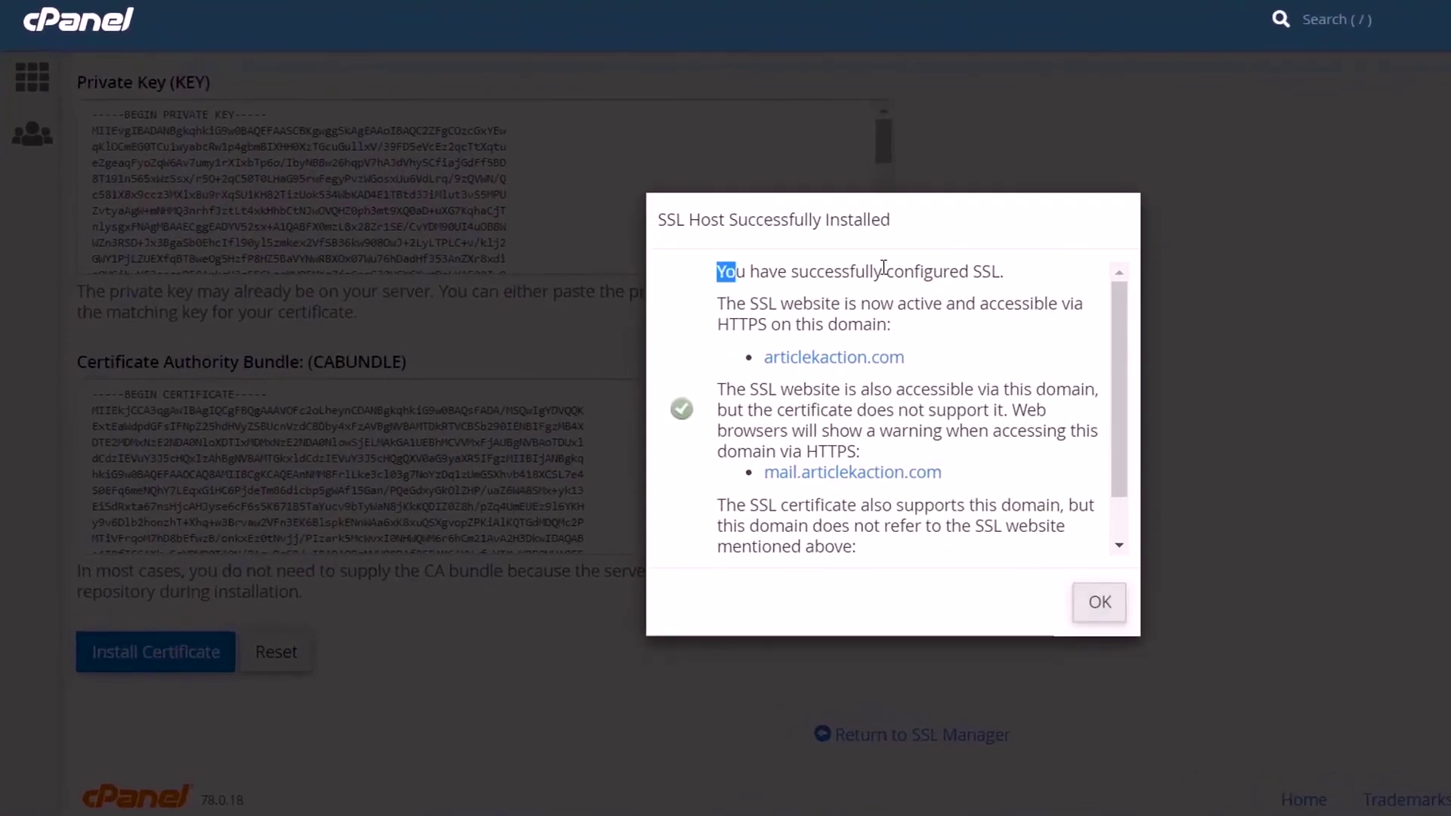
{"action": "left_click_drag", "start_coordinate": [883, 267], "coordinate": [1029, 278]}
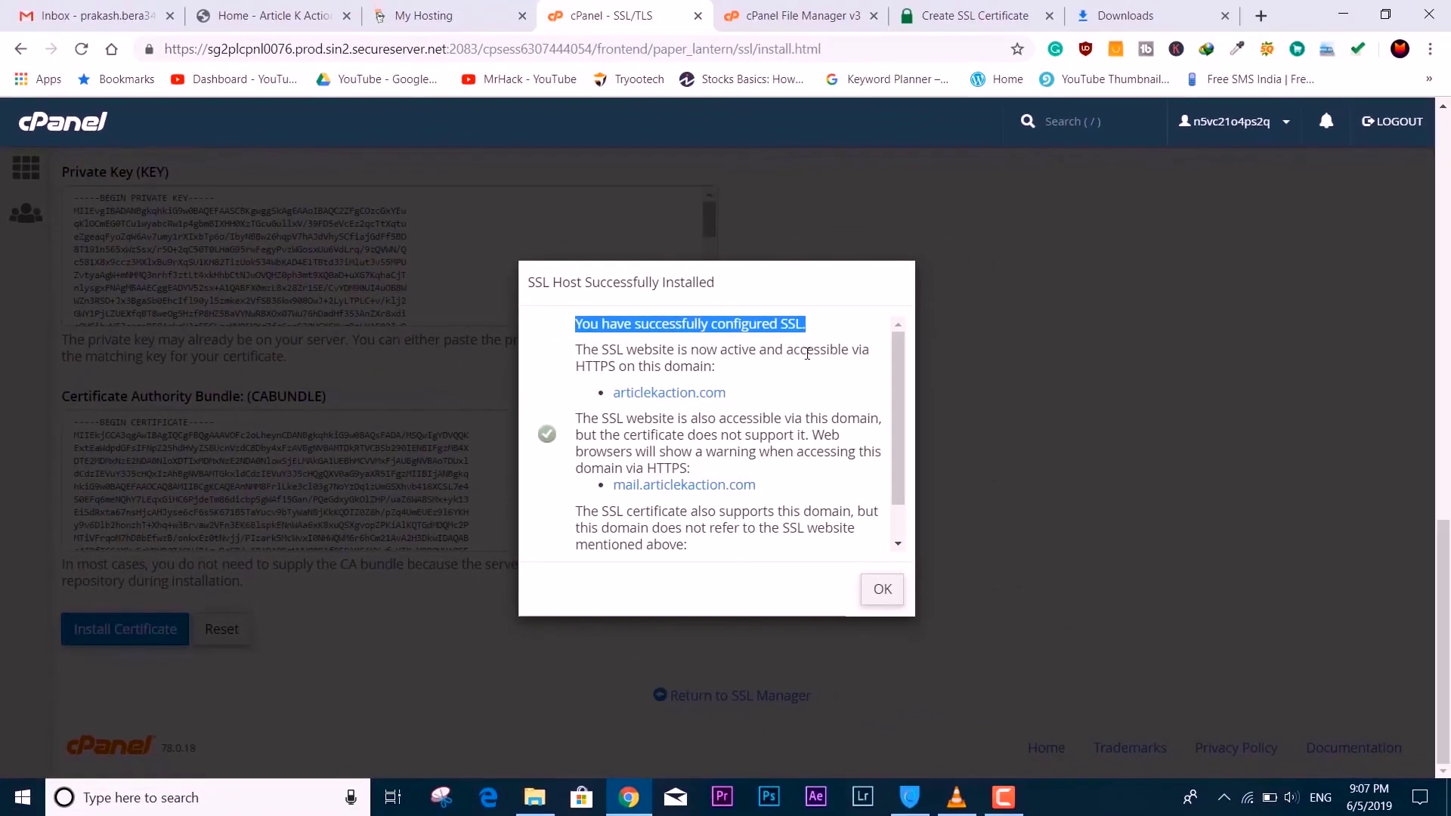
{"action": "left_click", "coordinate": [866, 587]}
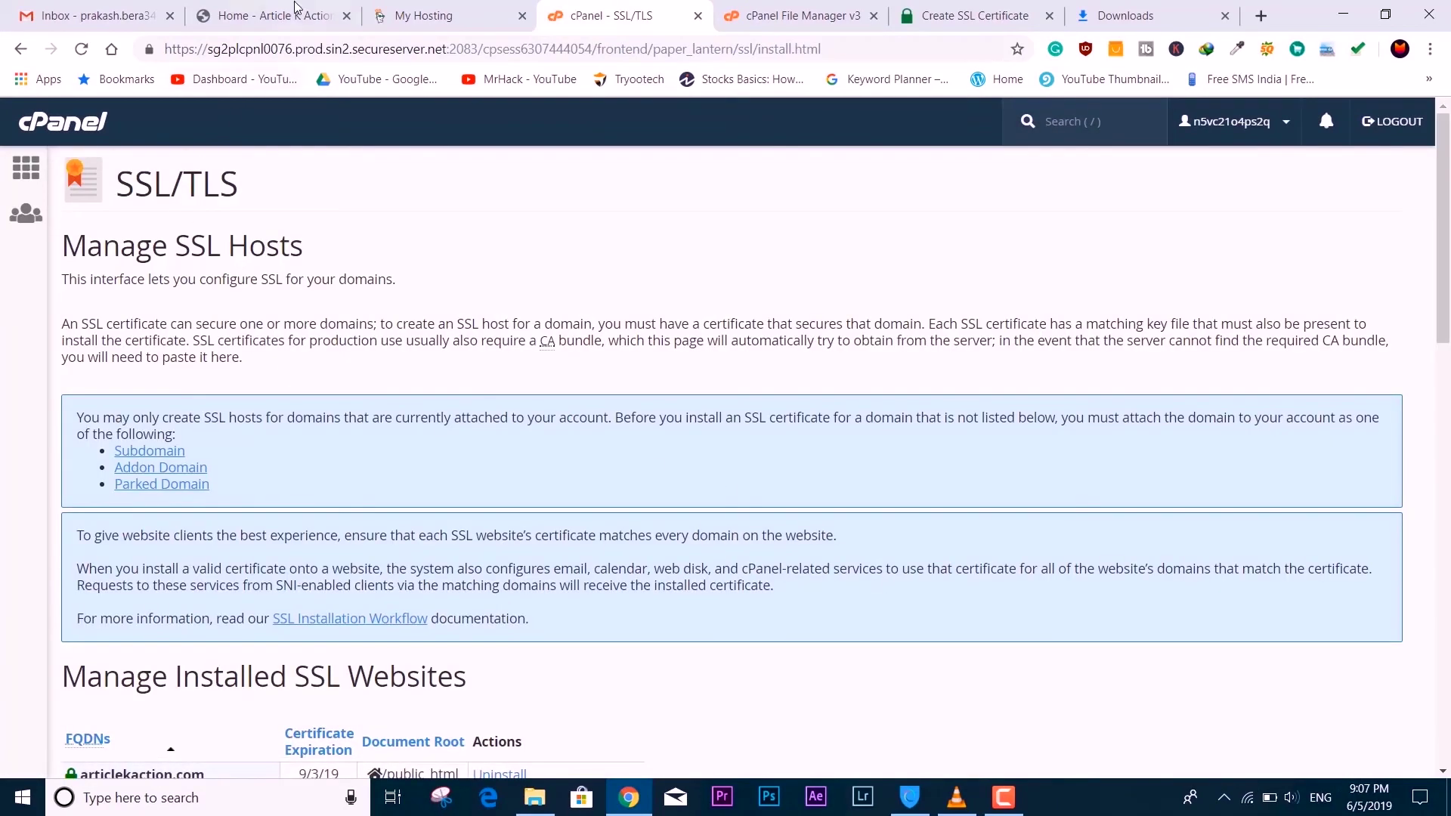
{"action": "left_click", "coordinate": [316, 18]}
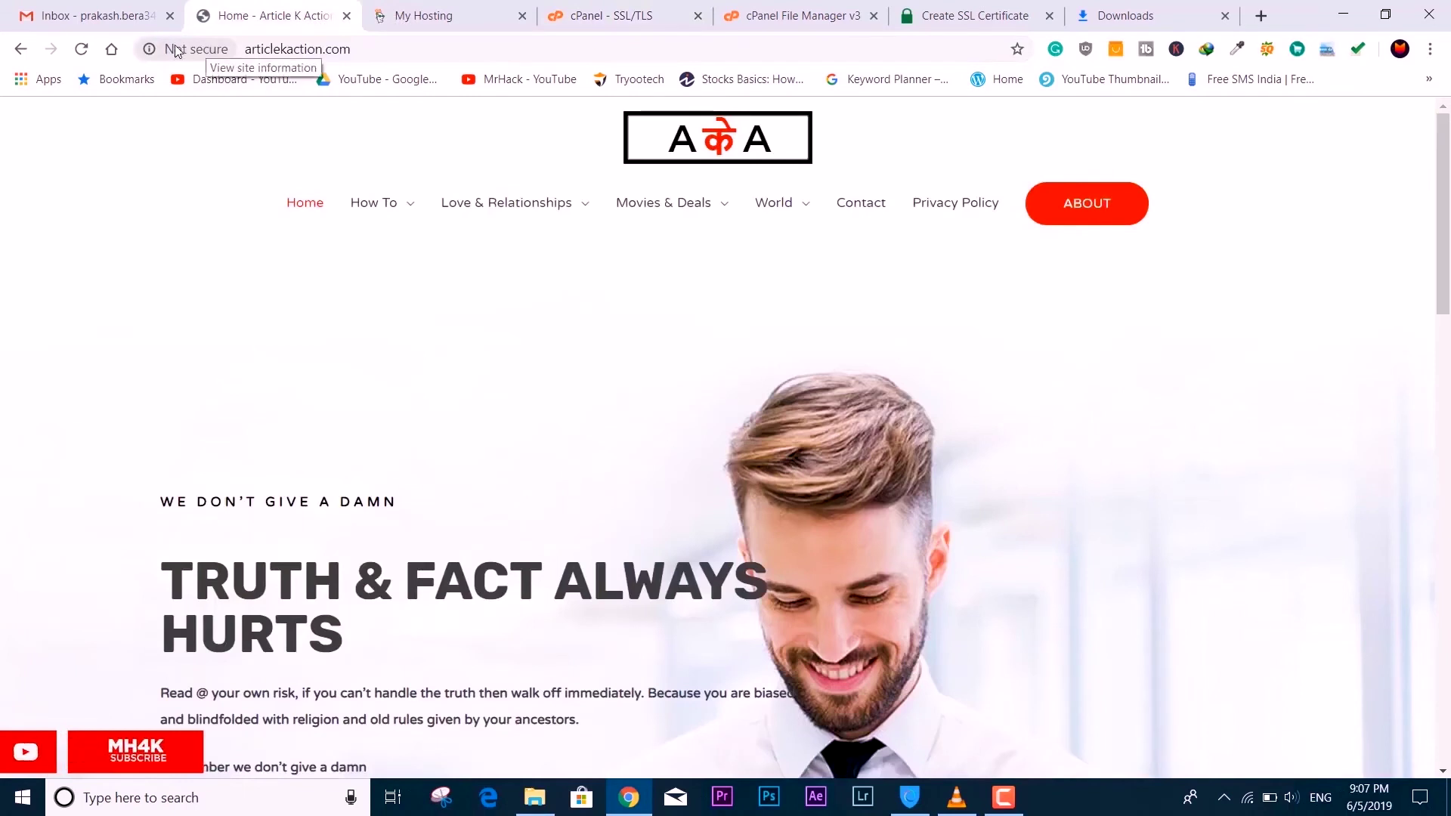
{"action": "left_click", "coordinate": [84, 57]}
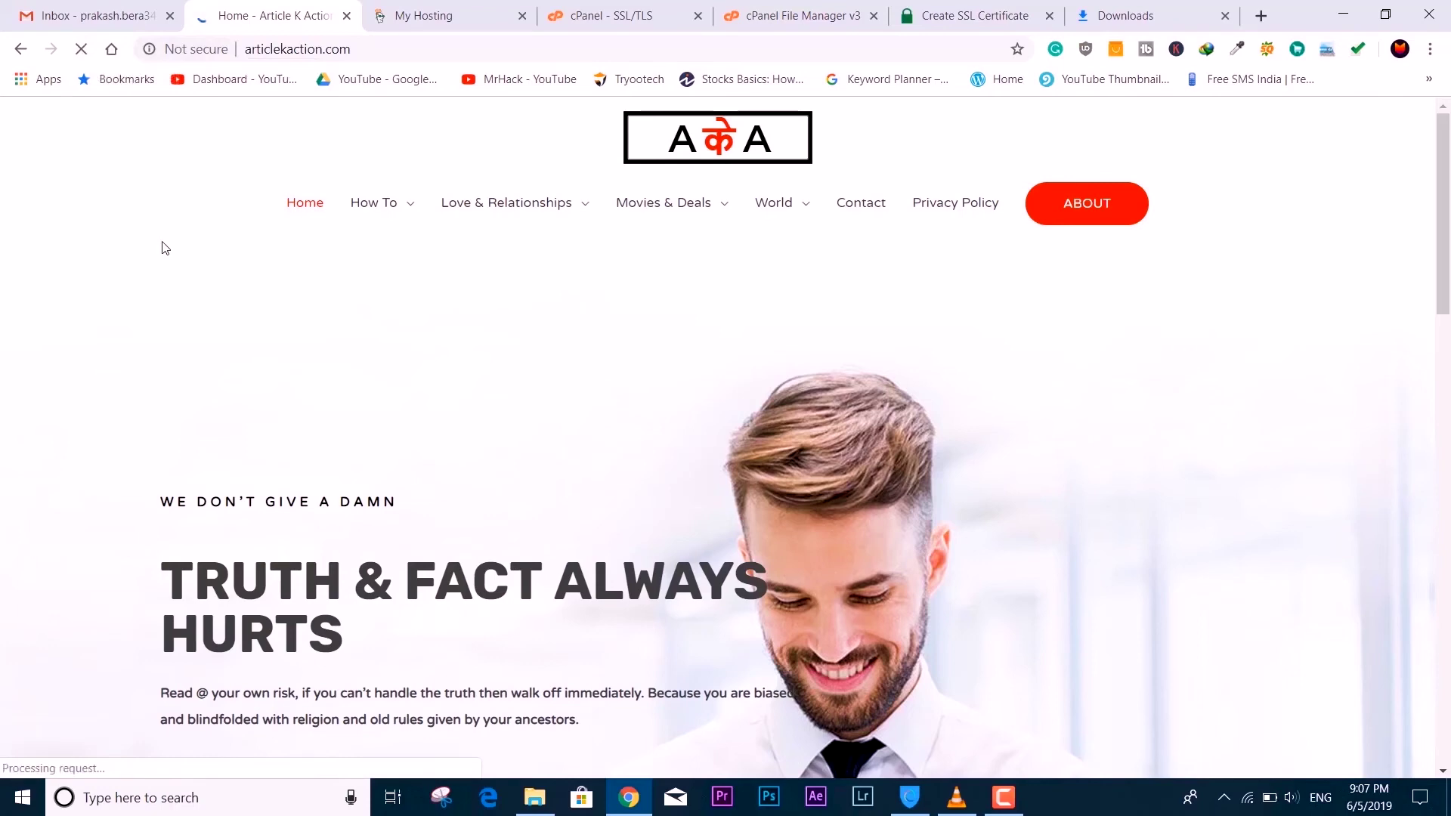
{"action": "left_click", "coordinate": [264, 55]}
{"action": "left_click", "coordinate": [195, 48]}
{"action": "left_click", "coordinate": [251, 53]}
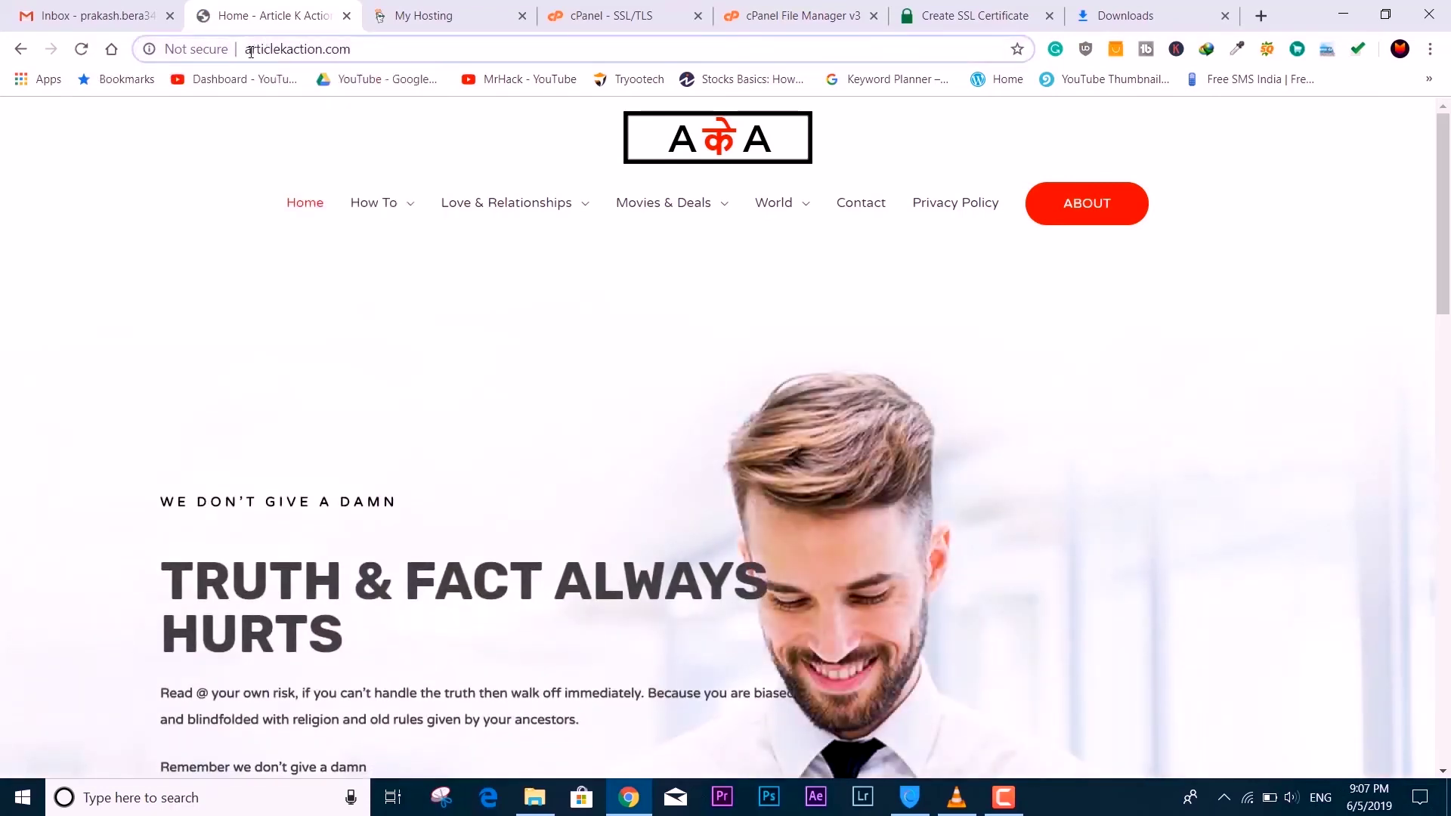
{"action": "type", "text": "htt"}
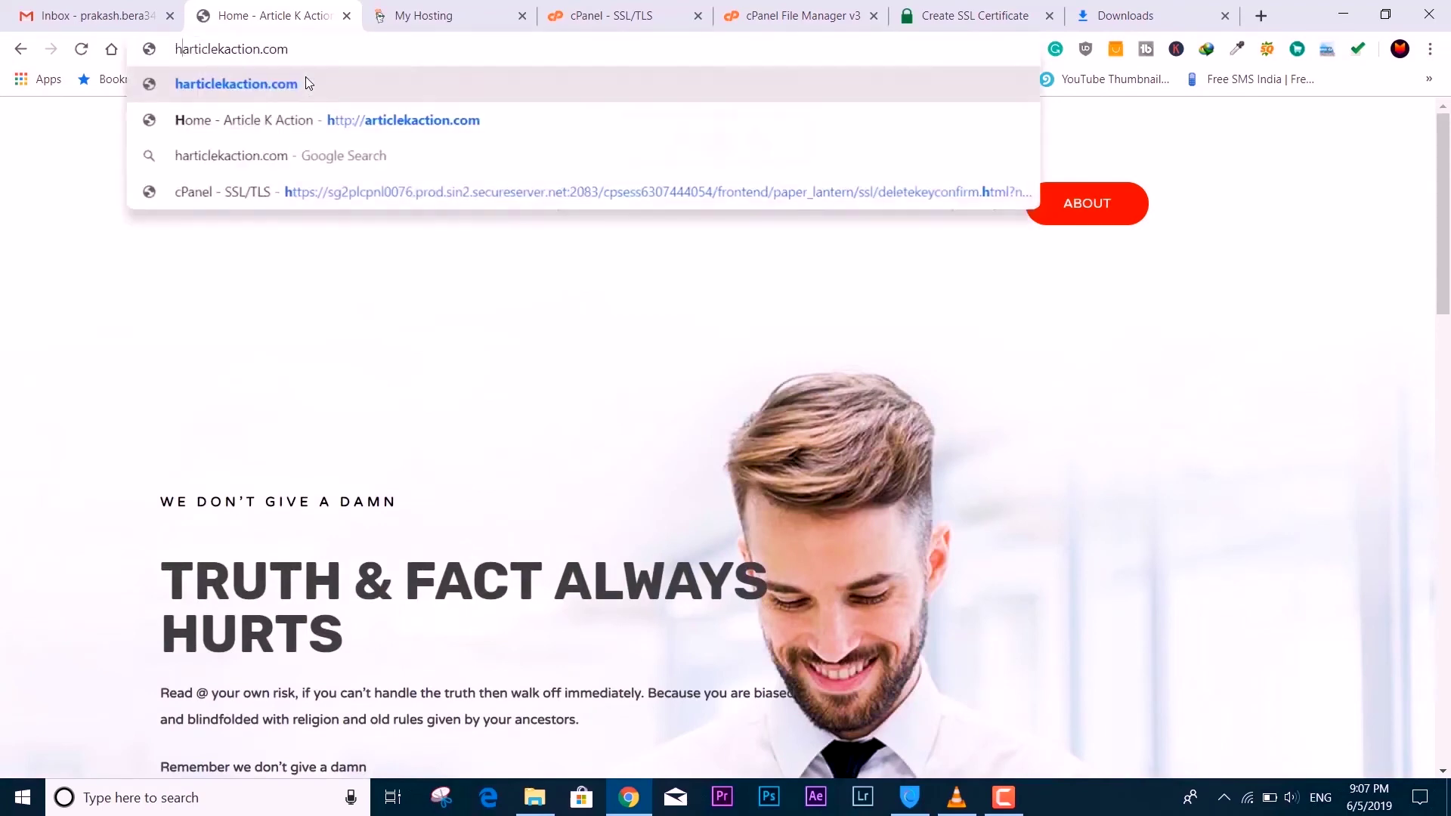
{"action": "type", "text": "ps"}
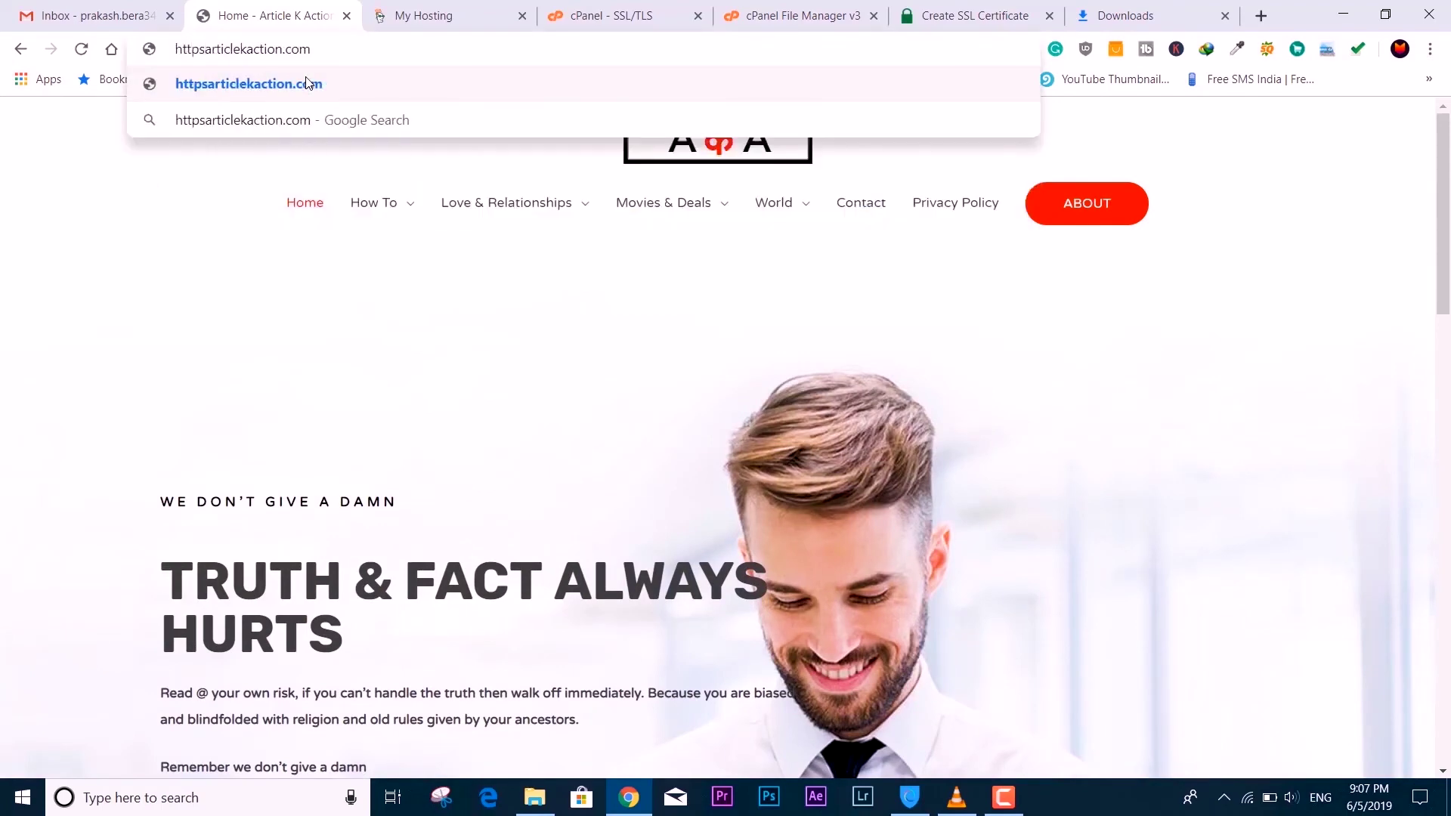
{"action": "type", "text": "://"}
{"action": "key", "text": "Return"}
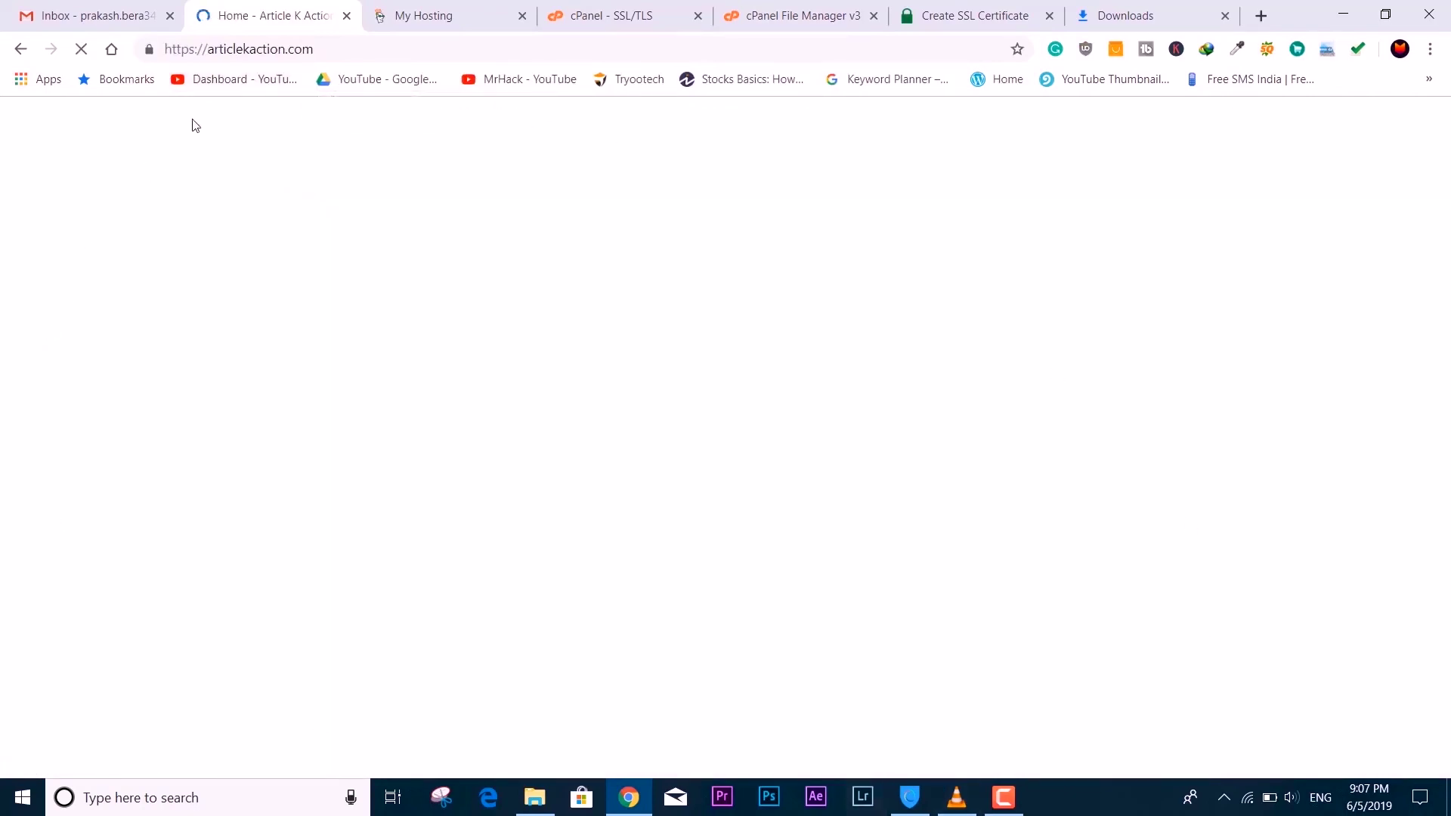
{"action": "left_click", "coordinate": [180, 50]}
{"action": "left_click", "coordinate": [150, 50]}
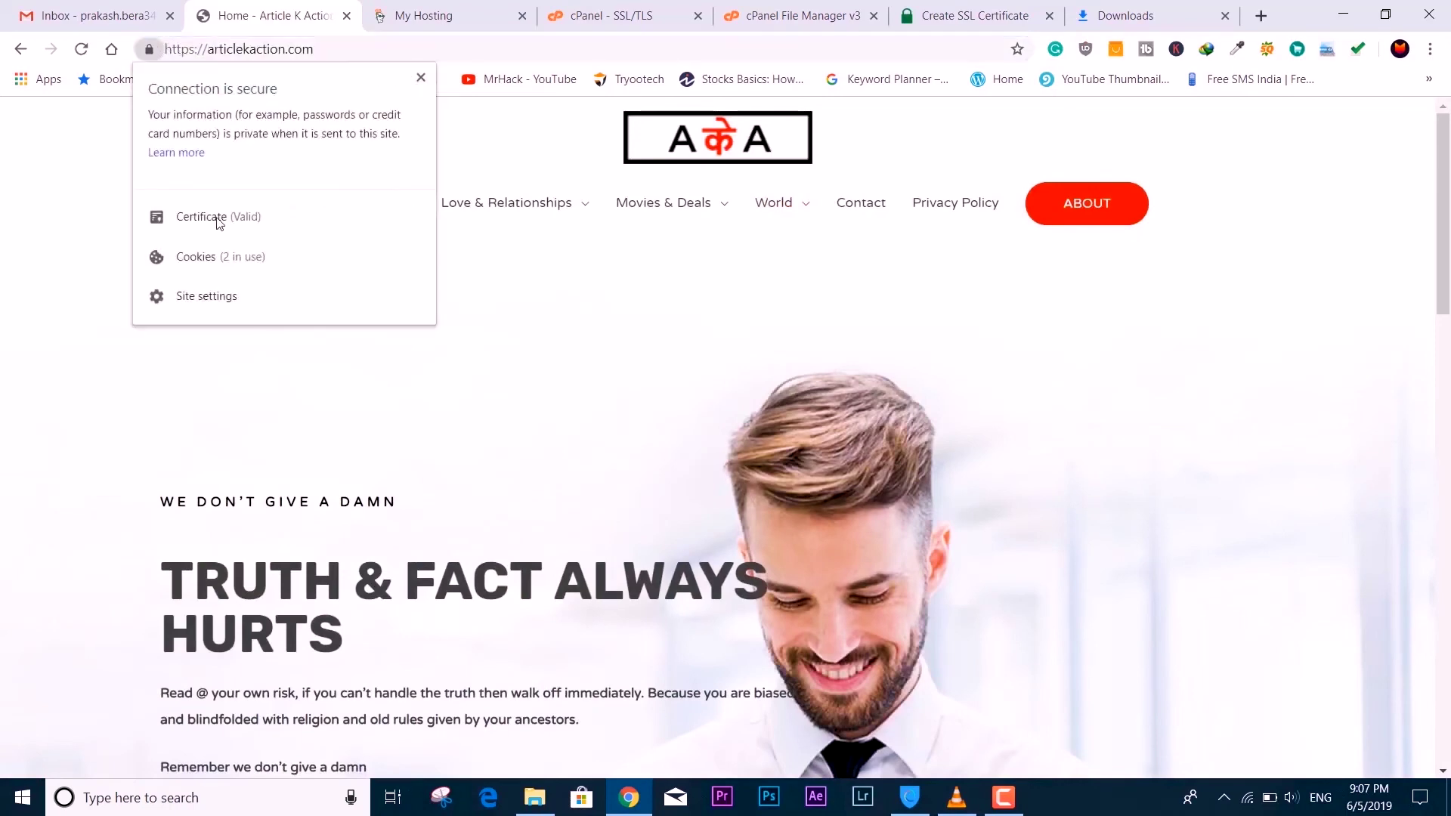
{"action": "left_click", "coordinate": [181, 217]}
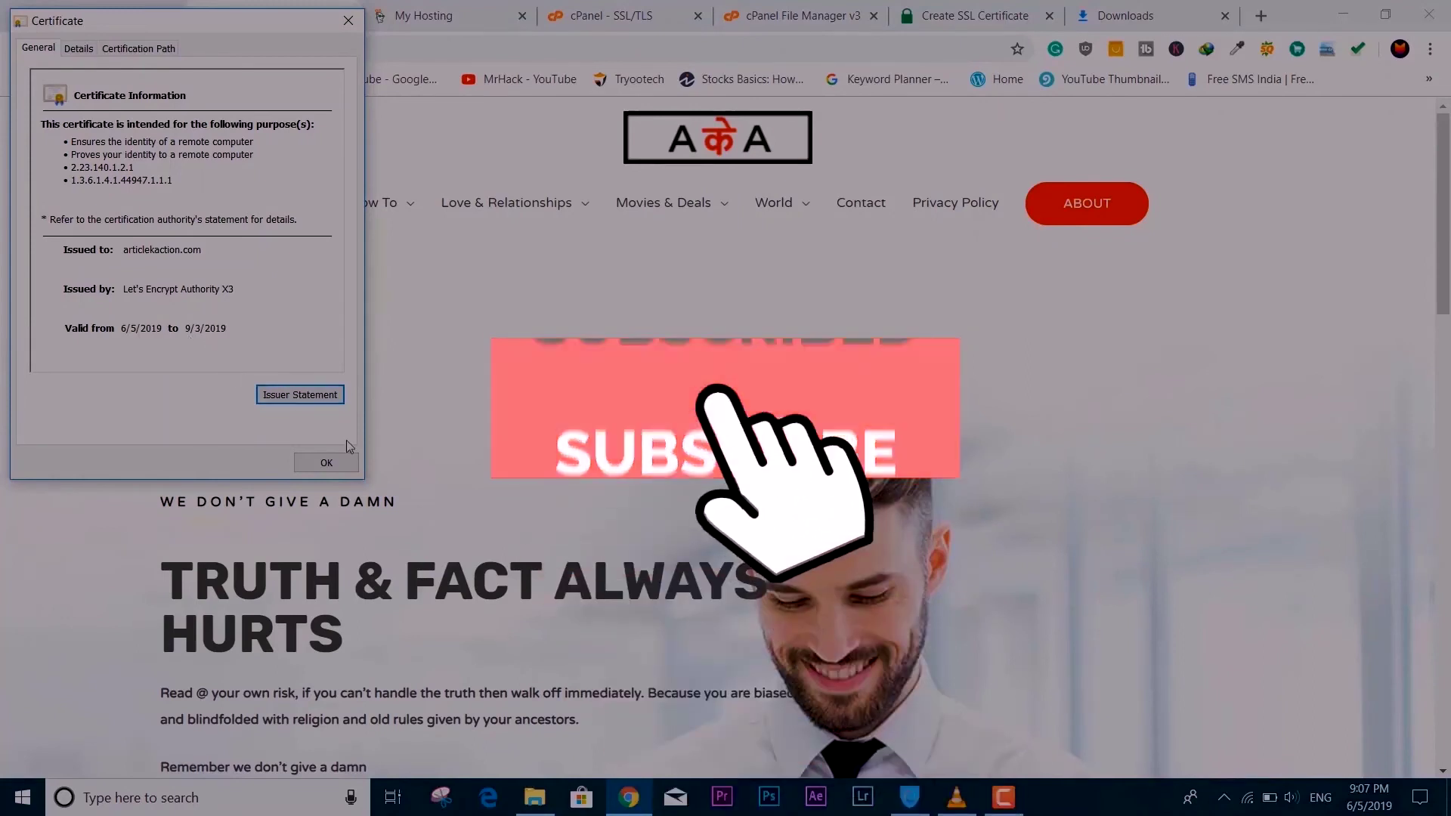
{"action": "left_click", "coordinate": [324, 467]}
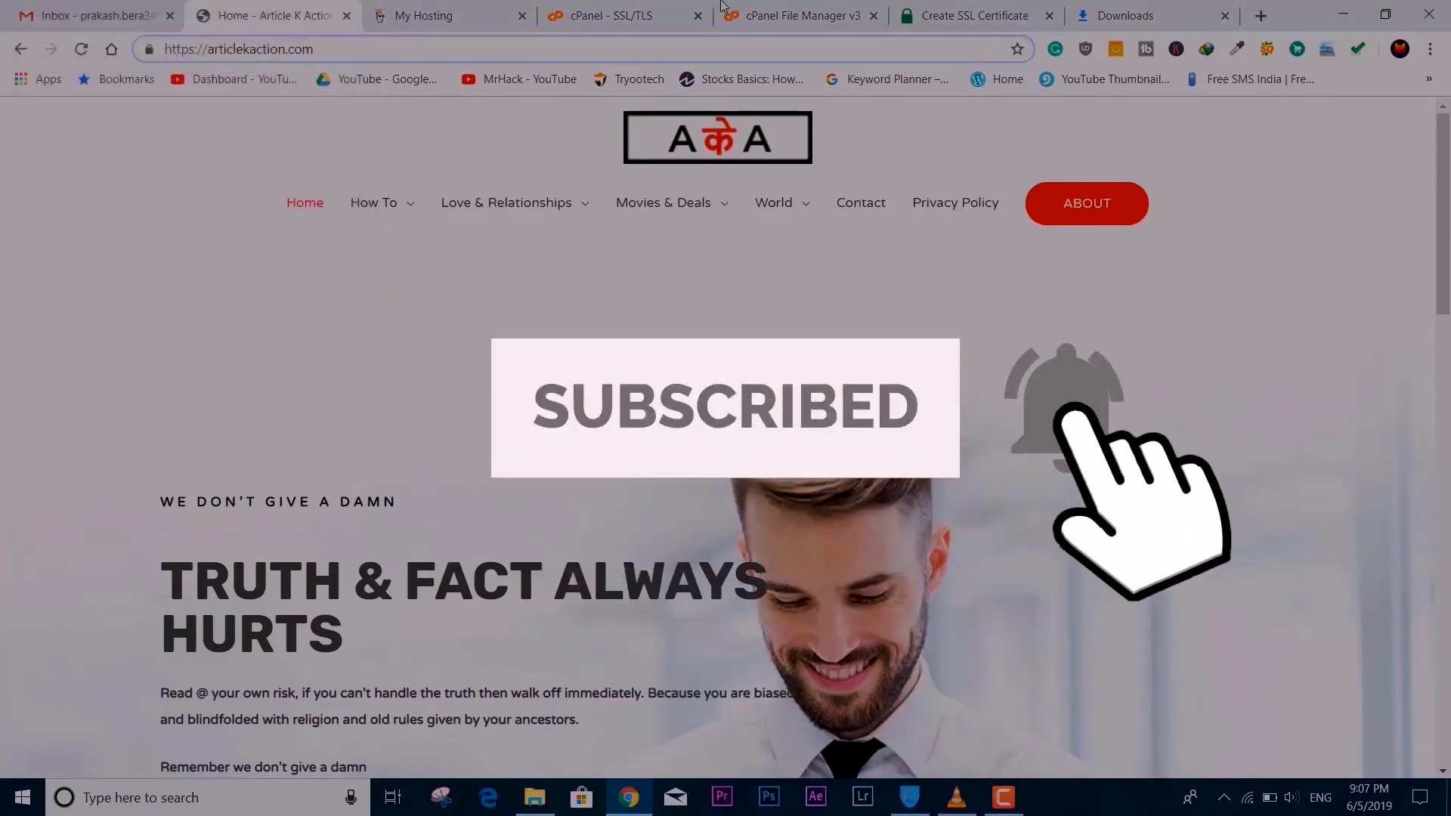